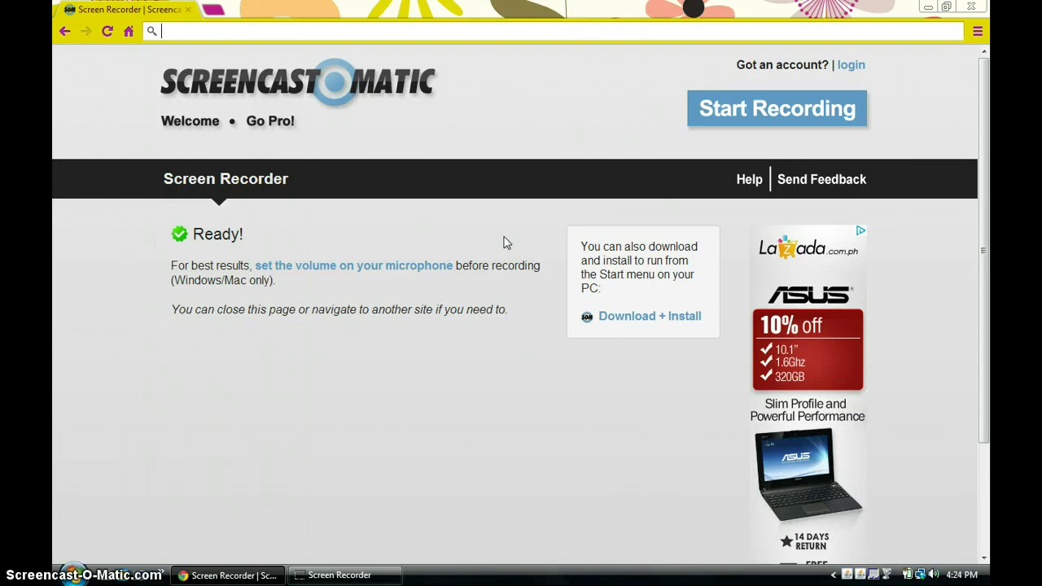
Open the website world-of-ai.com in the browser
{"action": "left_click", "coordinate": [433, 233]}
{"action": "type", "text": "w"}
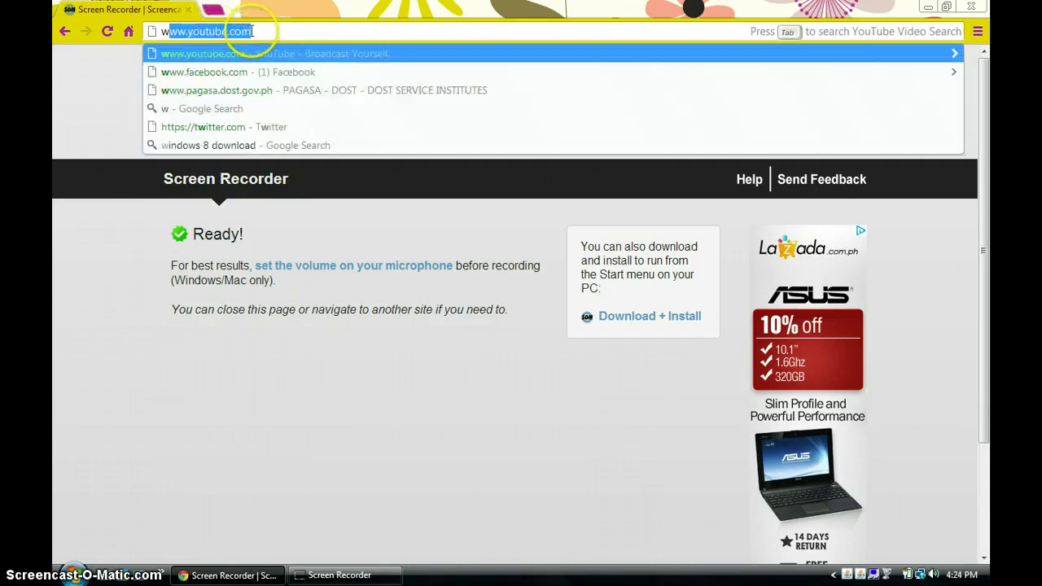
{"action": "type", "text": "orld"}
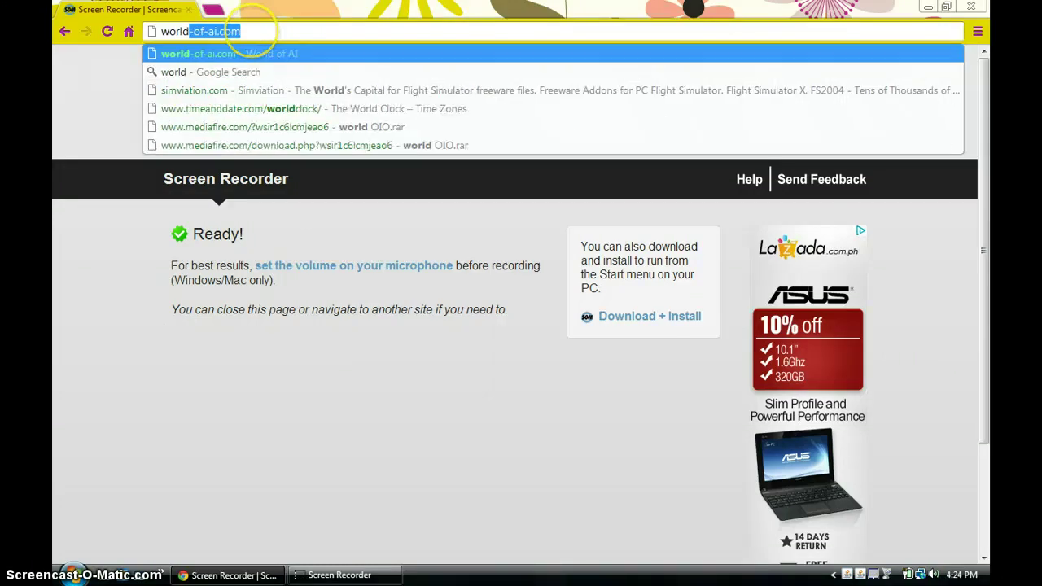
{"action": "key", "text": "Return"}
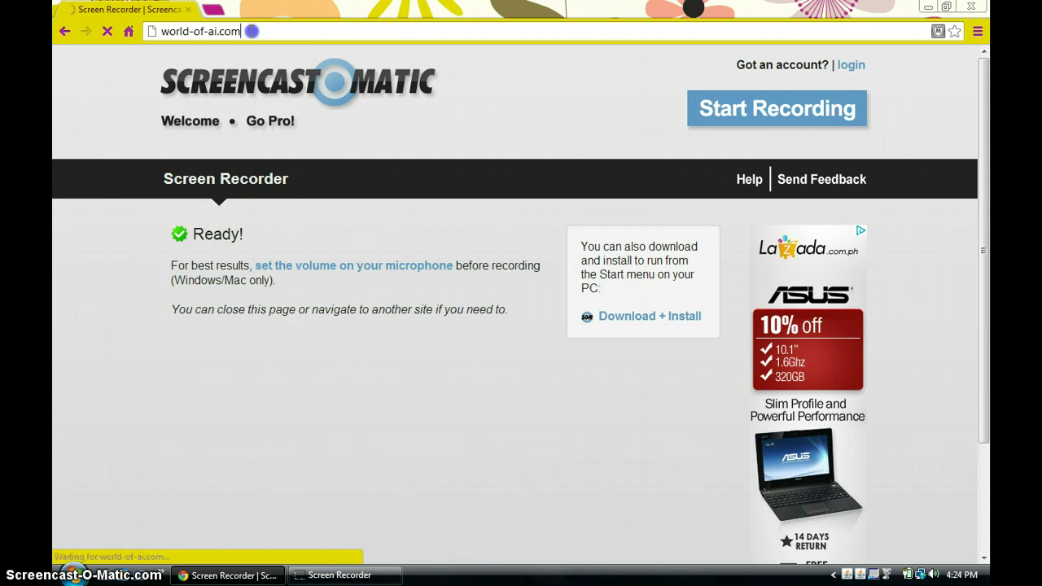
{"action": "left_click", "coordinate": [251, 31]}
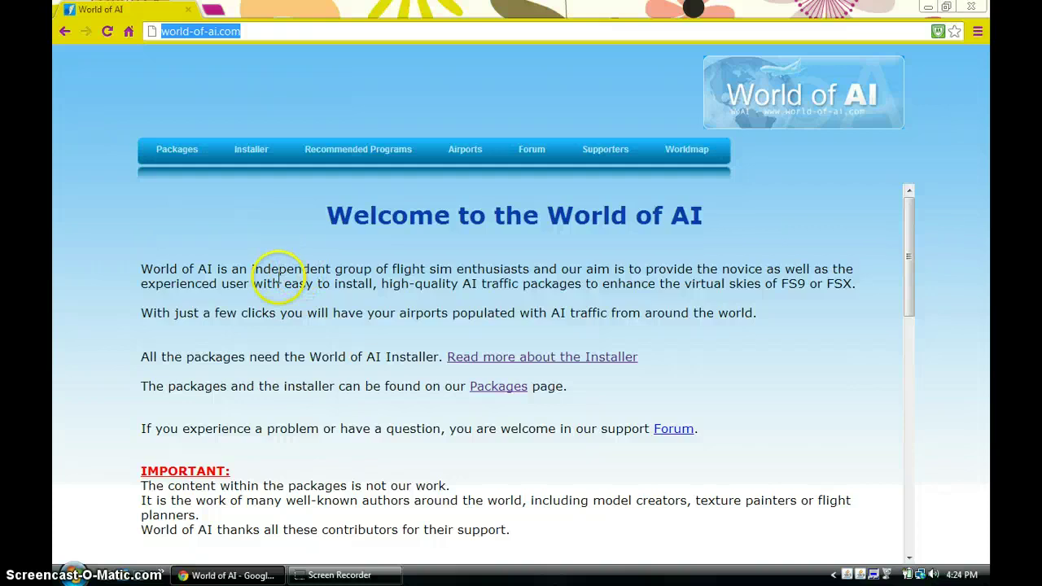
Open the World of AI Installer page and read through its requirements, version notes and installation instructions
{"action": "left_click", "coordinate": [239, 151]}
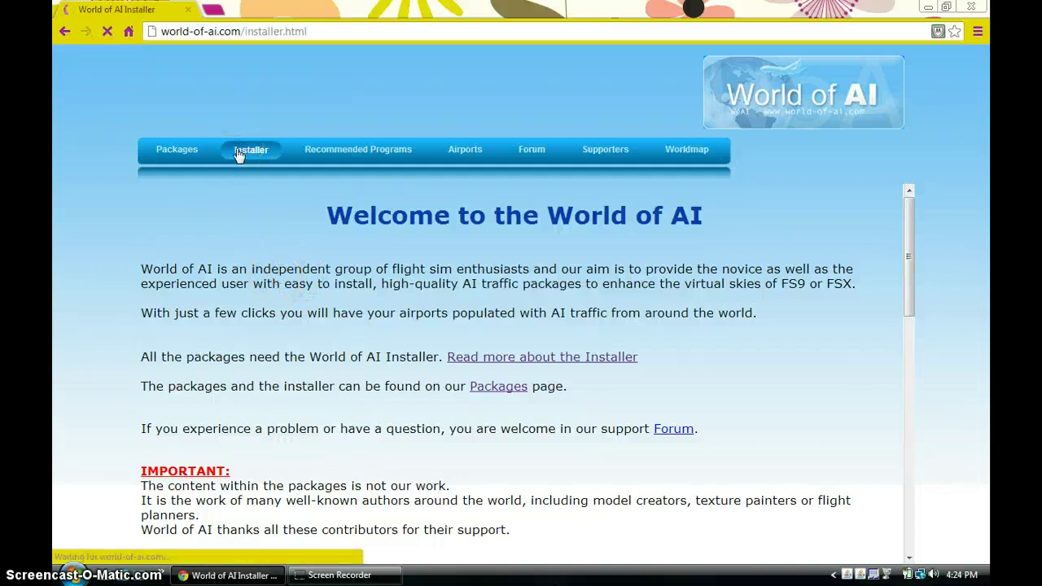
{"action": "scroll", "coordinate": [407, 388], "scroll_direction": "down", "scroll_amount": 2}
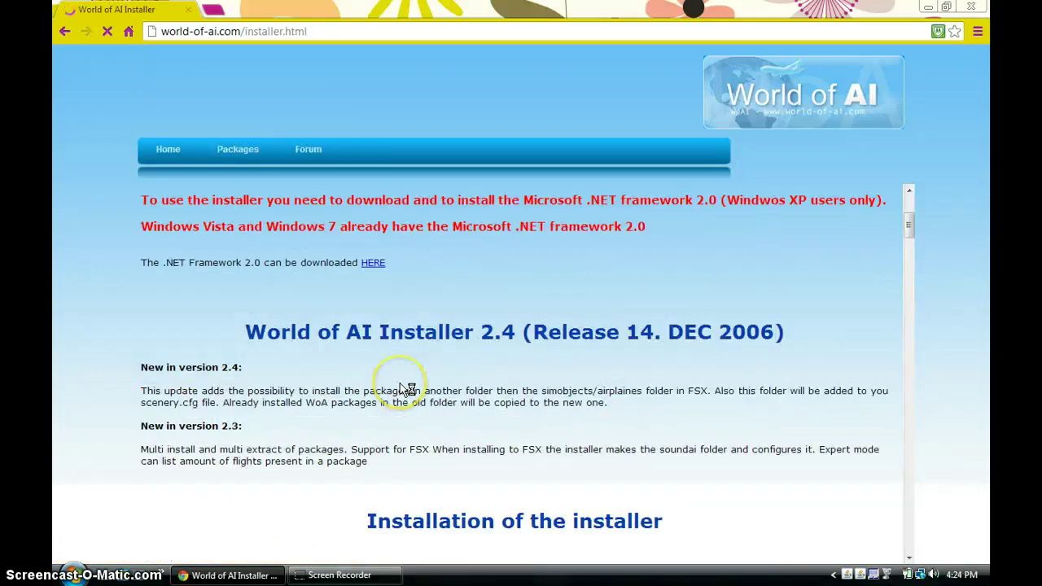
{"action": "scroll", "coordinate": [499, 431], "scroll_direction": "down", "scroll_amount": 10}
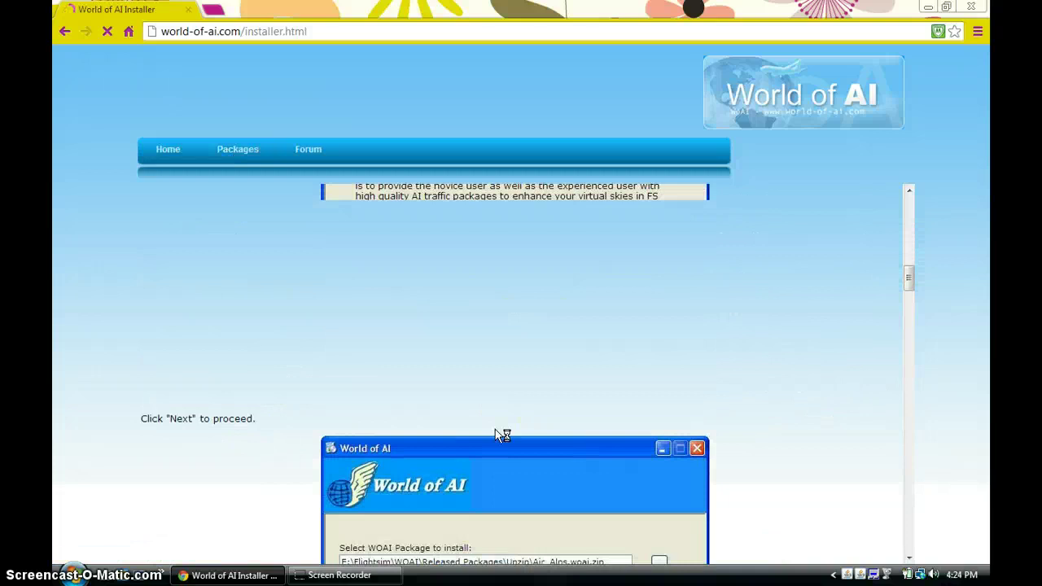
{"action": "scroll", "coordinate": [500, 435], "scroll_direction": "up", "scroll_amount": 10}
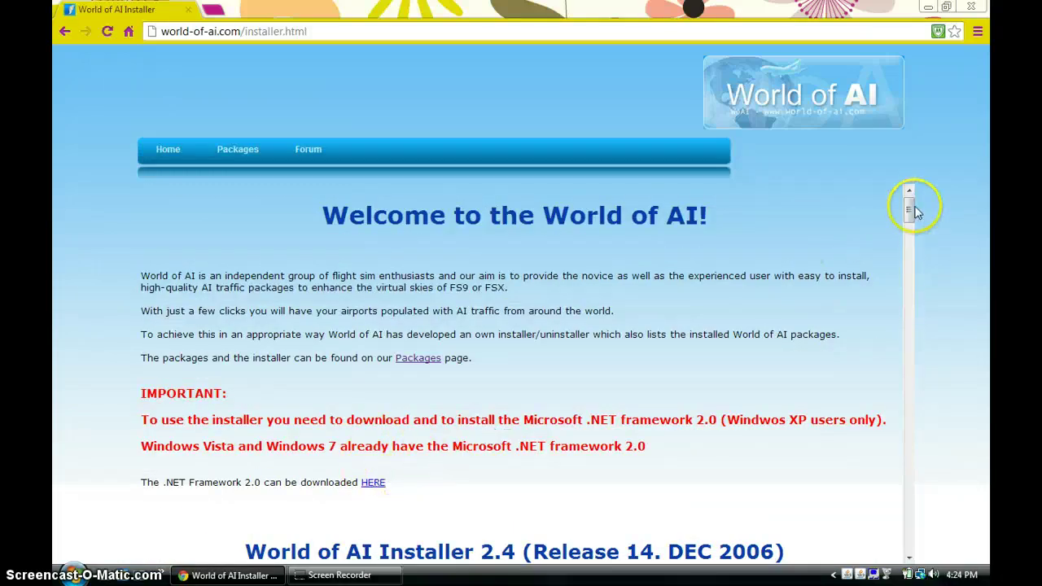
{"action": "left_click_drag", "start_coordinate": [909, 210], "coordinate": [906, 232]}
Open the Packages page and look over the Installer and Updates downloads and the latest releases
{"action": "scroll", "coordinate": [545, 287], "scroll_direction": "up", "scroll_amount": 2}
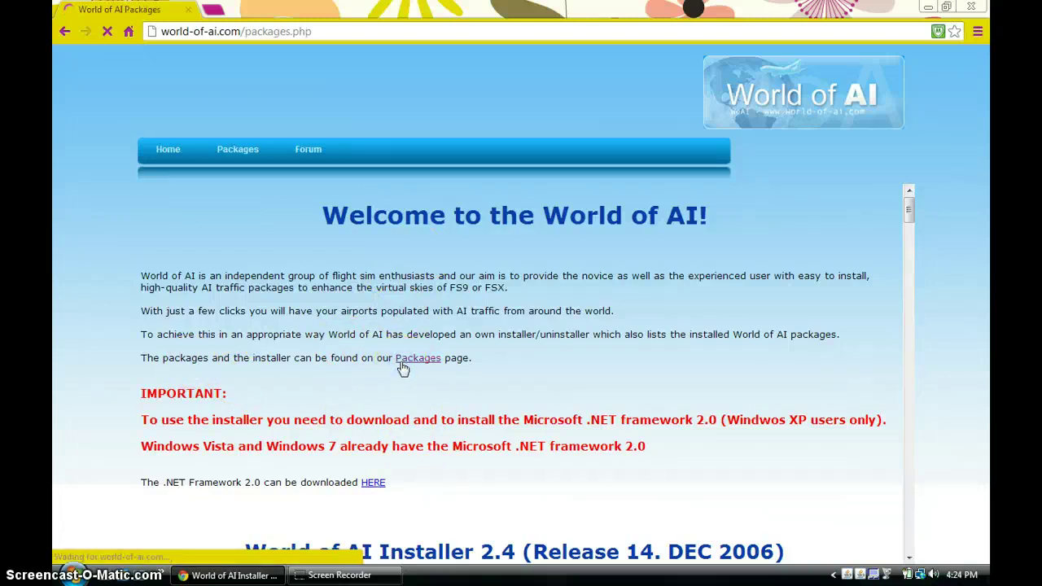
{"action": "scroll", "coordinate": [598, 331], "scroll_direction": "down", "scroll_amount": 4}
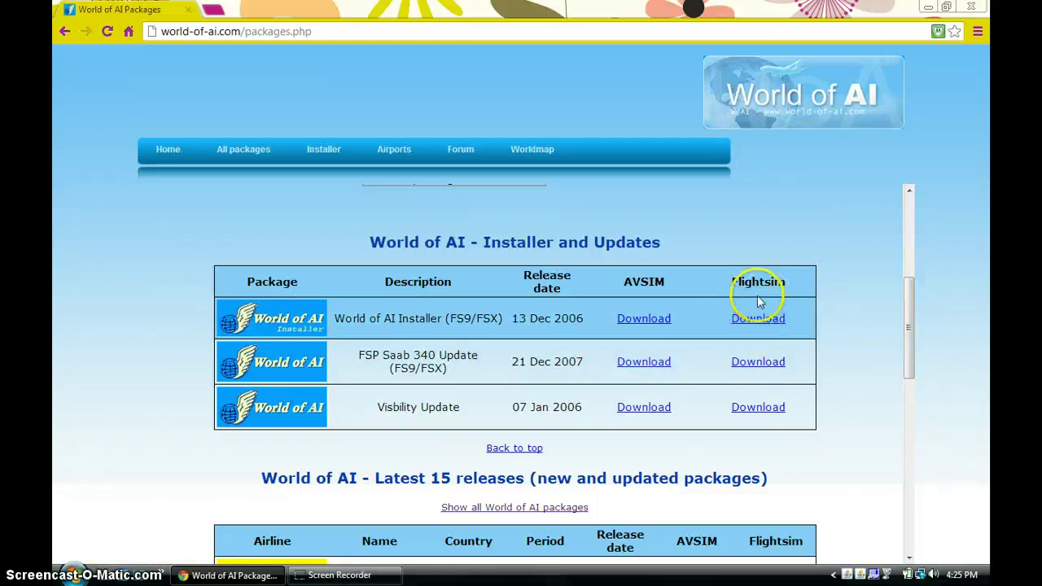
{"action": "scroll", "coordinate": [643, 293], "scroll_direction": "down", "scroll_amount": 3}
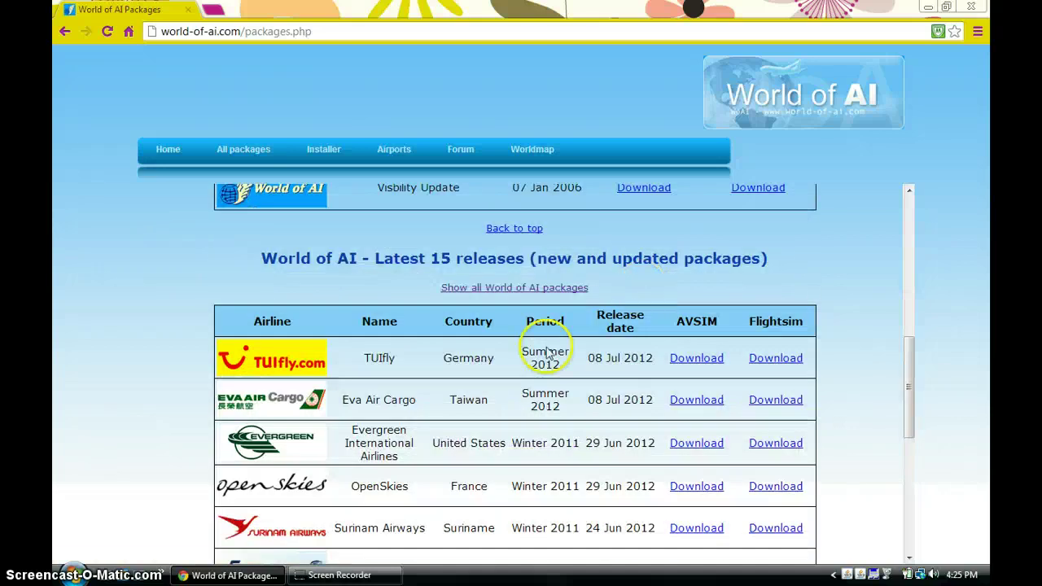
Open the woains24 folder on the USB drive (F:) and display its files as large icons
{"action": "left_click", "coordinate": [73, 574]}
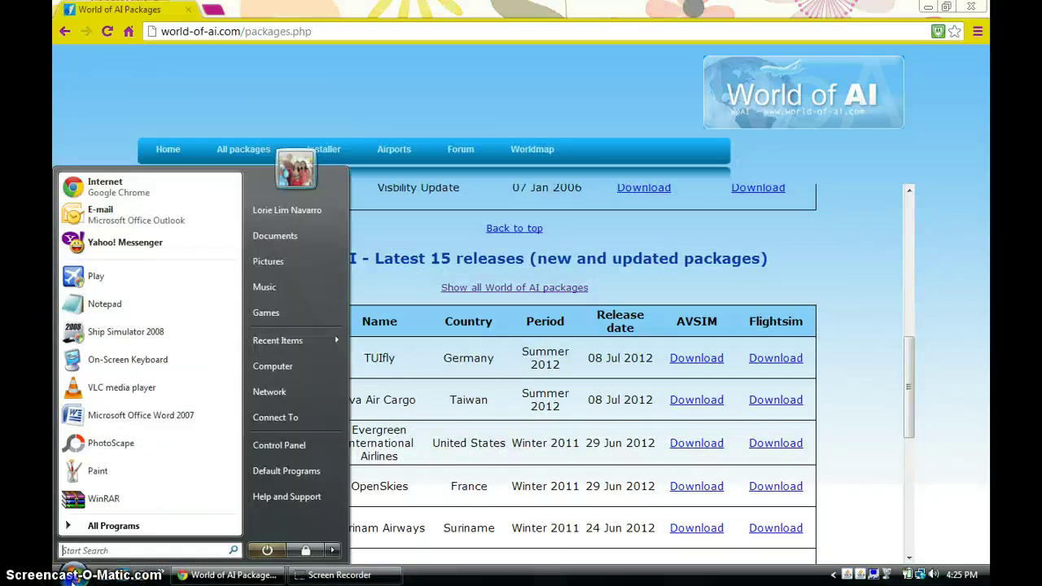
{"action": "left_click", "coordinate": [304, 367]}
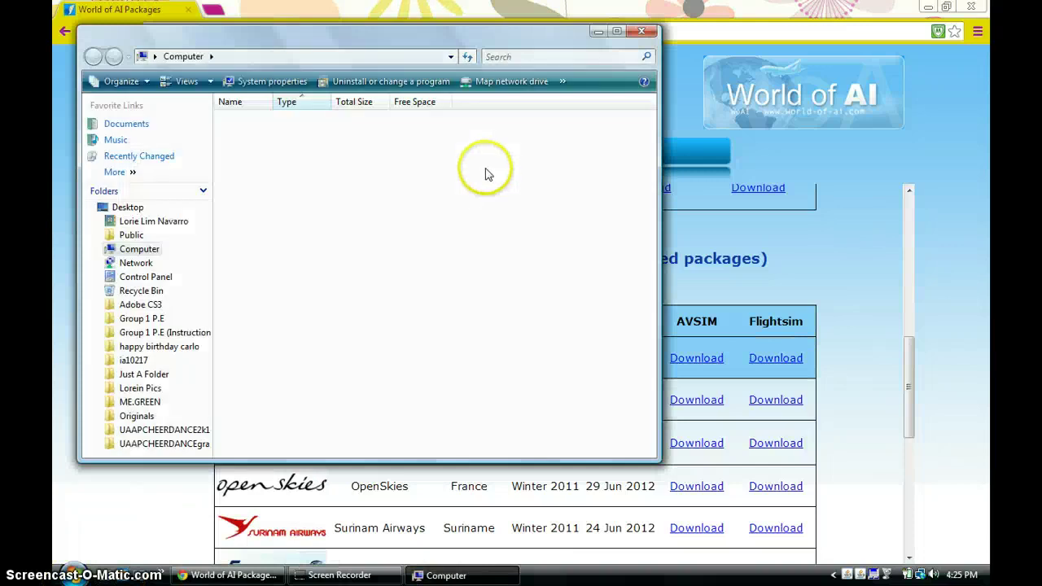
{"action": "double_click", "coordinate": [429, 204]}
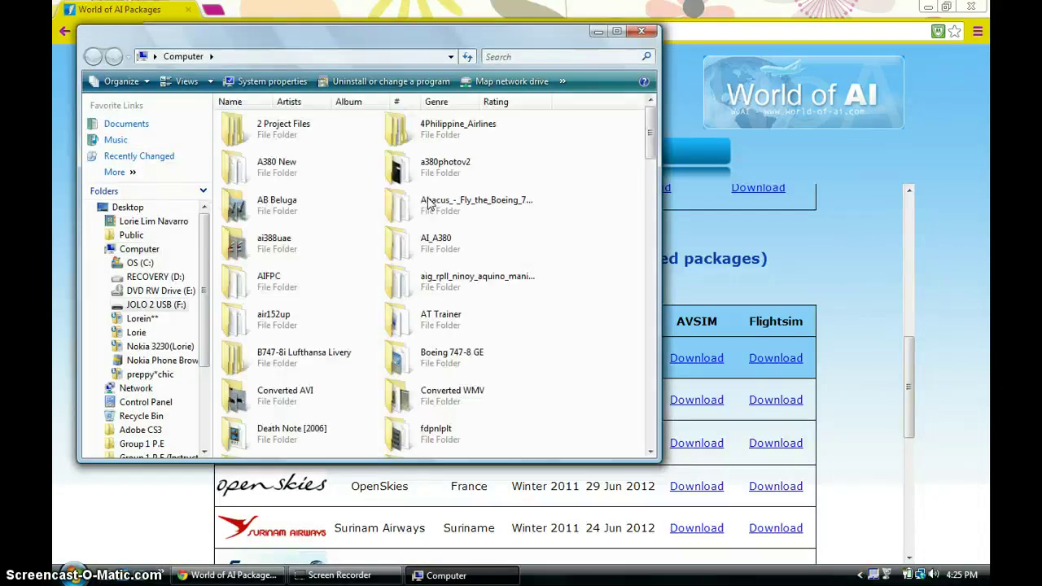
{"action": "left_click", "coordinate": [566, 180]}
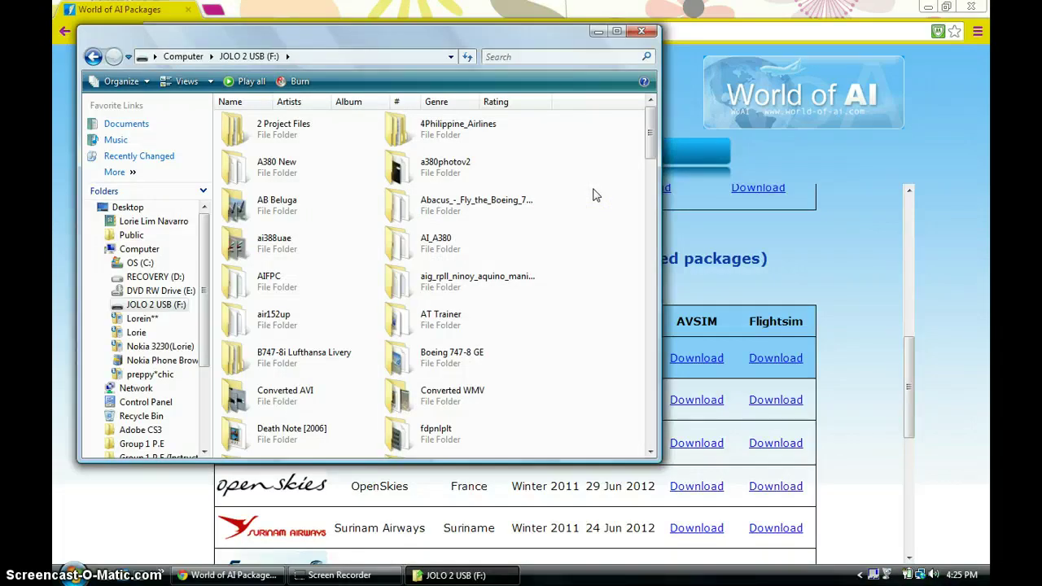
{"action": "scroll", "coordinate": [595, 196], "scroll_direction": "down", "scroll_amount": 5}
{"action": "scroll", "coordinate": [594, 195], "scroll_direction": "up", "scroll_amount": 1}
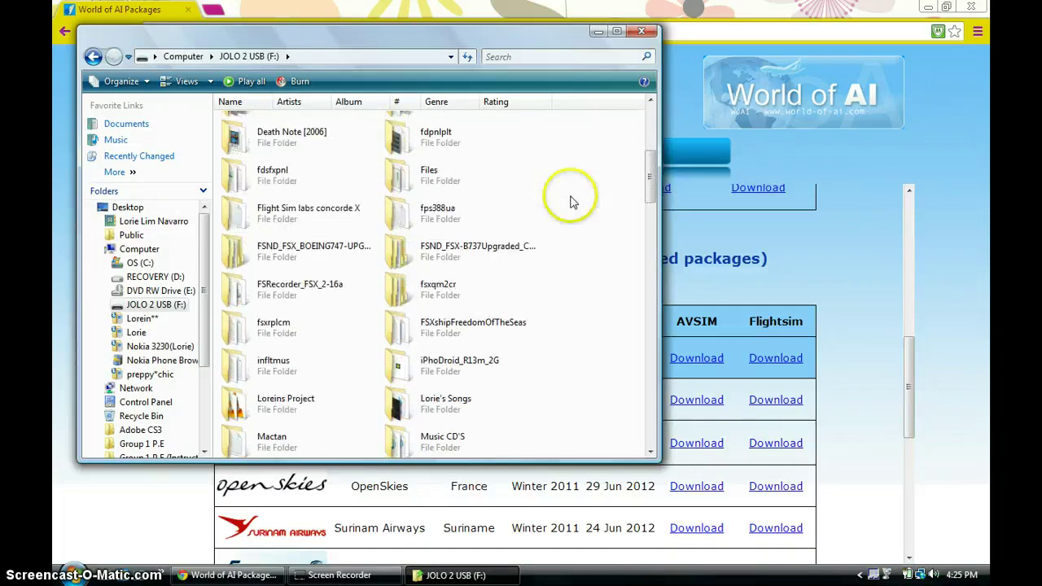
{"action": "scroll", "coordinate": [620, 264], "scroll_direction": "down", "scroll_amount": 3}
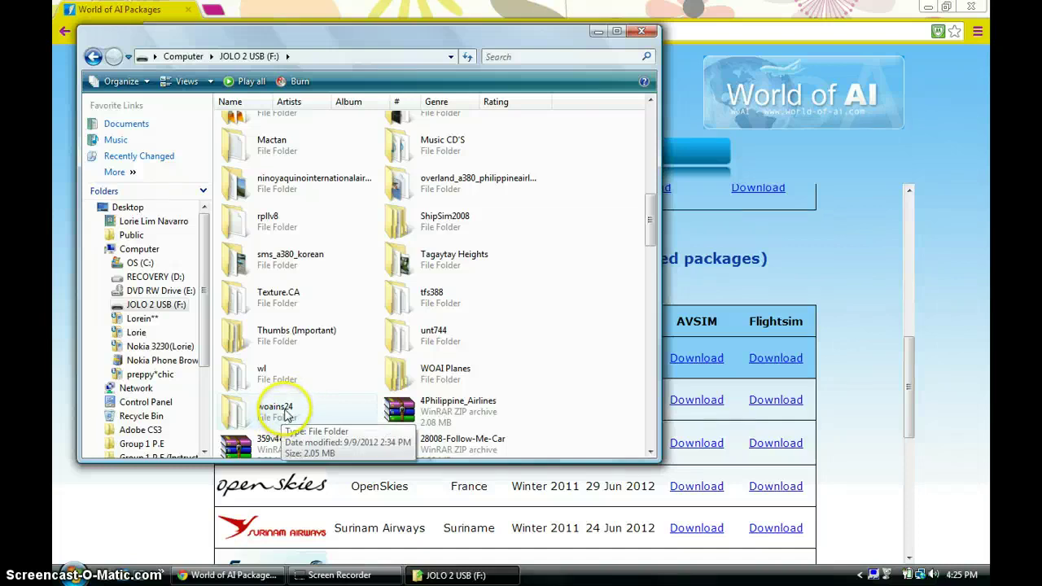
{"action": "double_click", "coordinate": [277, 409]}
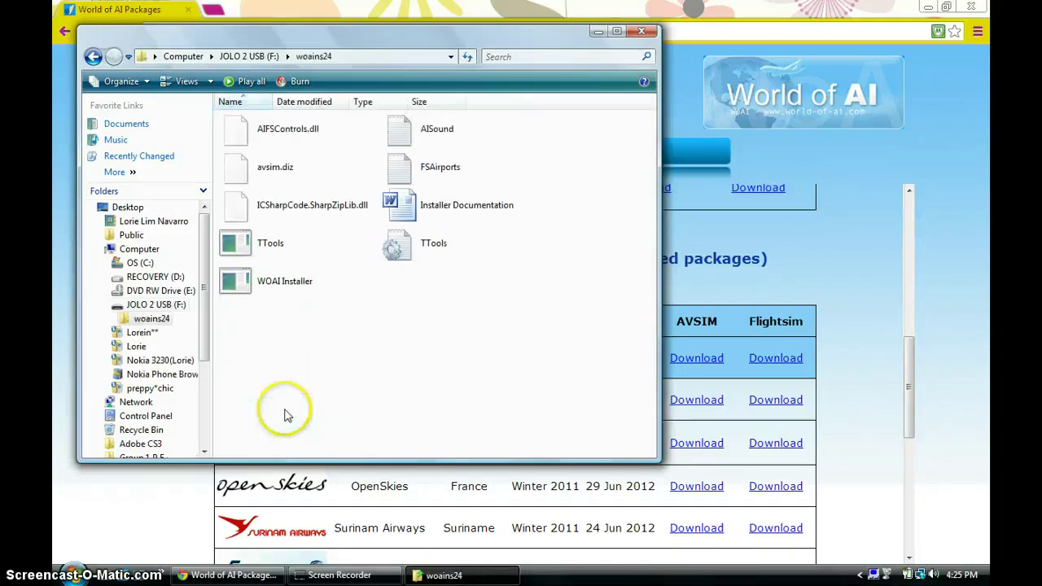
{"action": "left_click", "coordinate": [198, 85]}
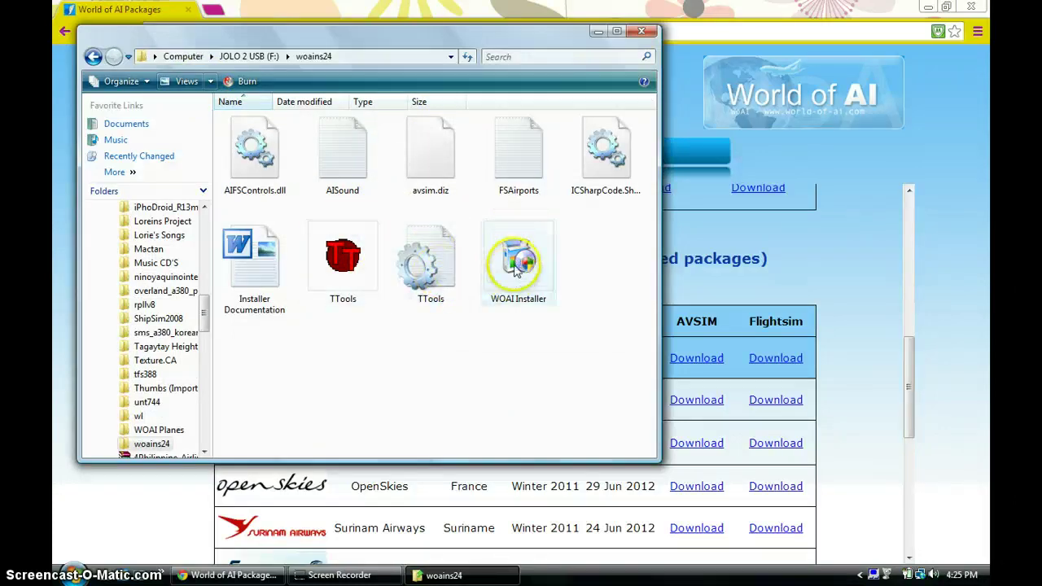
Open the AISound text file in Notepad, look through its aircraft sound entries, and close it
{"action": "double_click", "coordinate": [358, 192]}
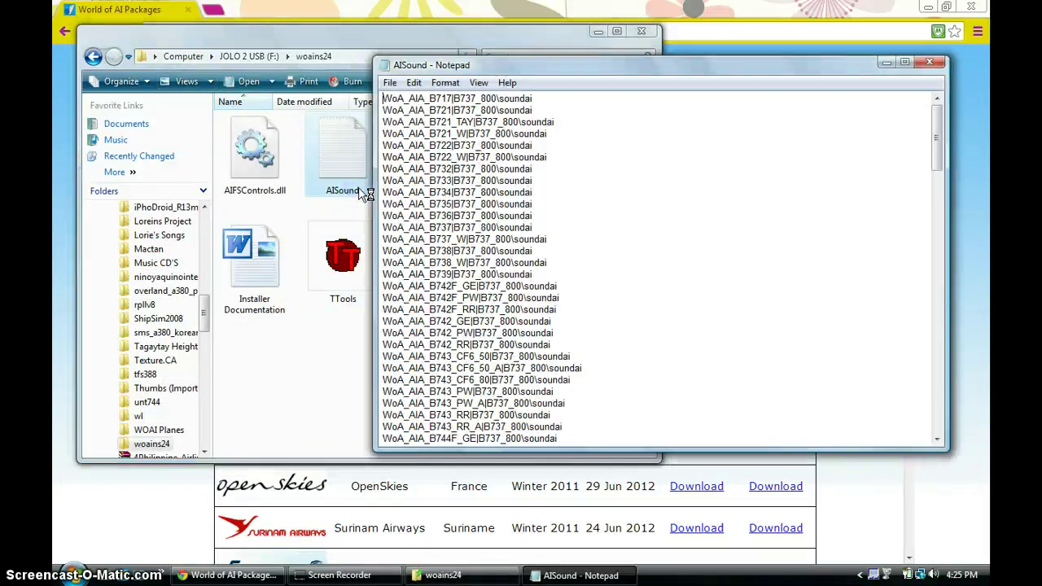
{"action": "scroll", "coordinate": [698, 128], "scroll_direction": "down", "scroll_amount": 7}
{"action": "scroll", "coordinate": [698, 128], "scroll_direction": "down", "scroll_amount": 9}
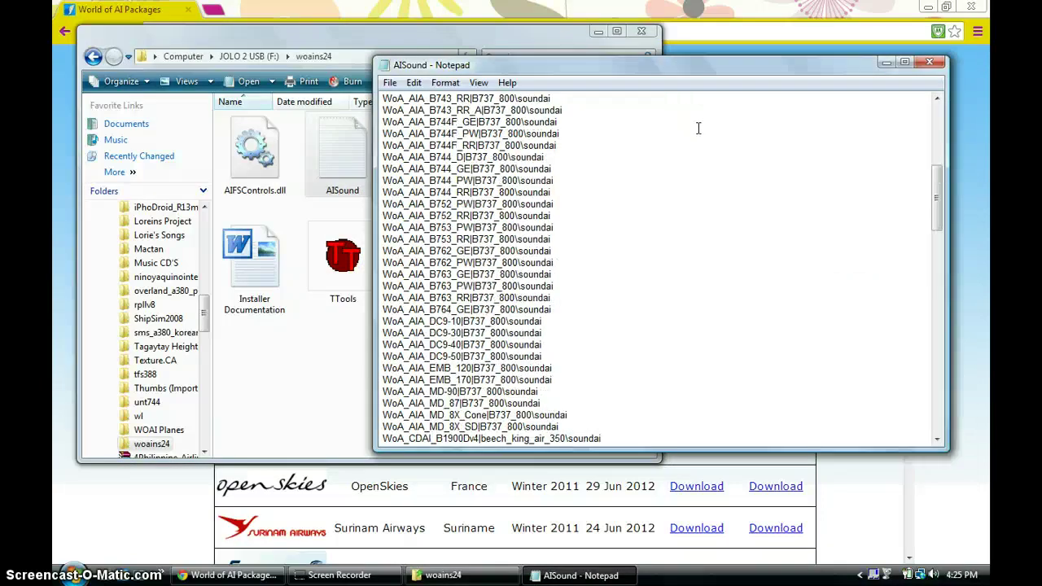
{"action": "left_click_drag", "start_coordinate": [939, 239], "coordinate": [936, 263]}
{"action": "left_click", "coordinate": [928, 63]}
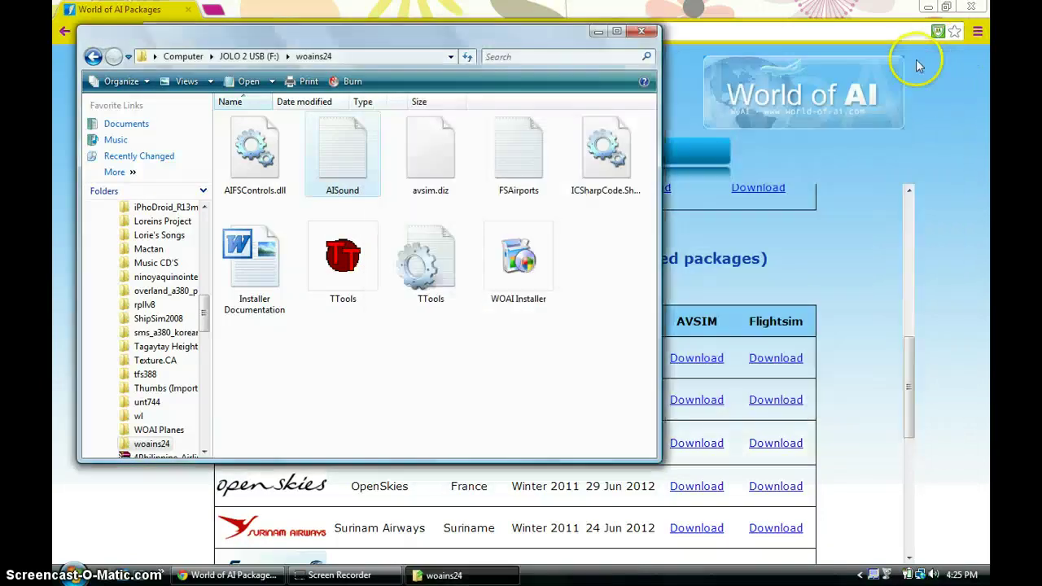
Open the FSAirports text file in Notepad, then close it and the woains24 folder window
{"action": "double_click", "coordinate": [519, 180]}
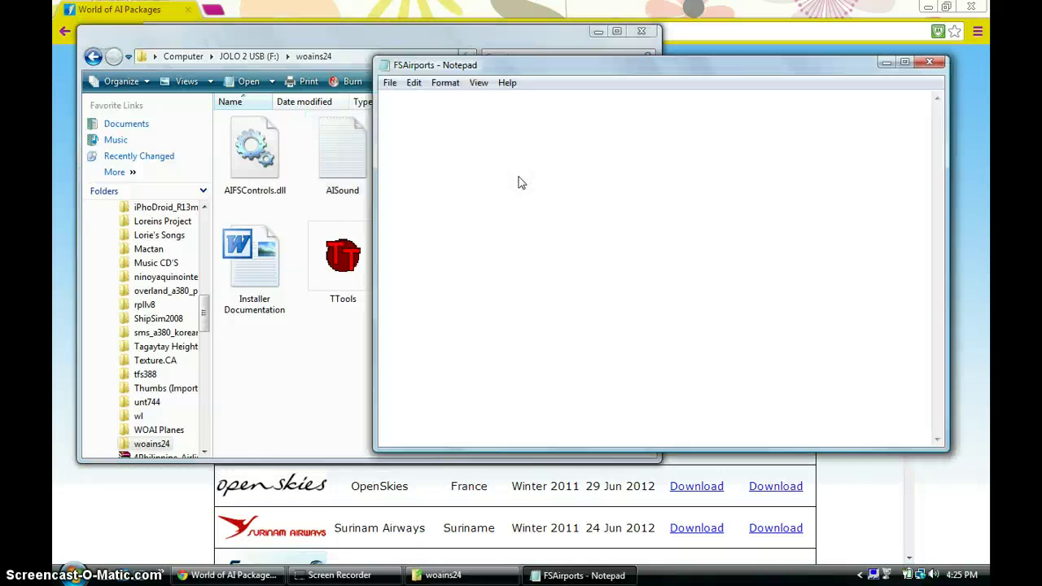
{"action": "left_click", "coordinate": [928, 62]}
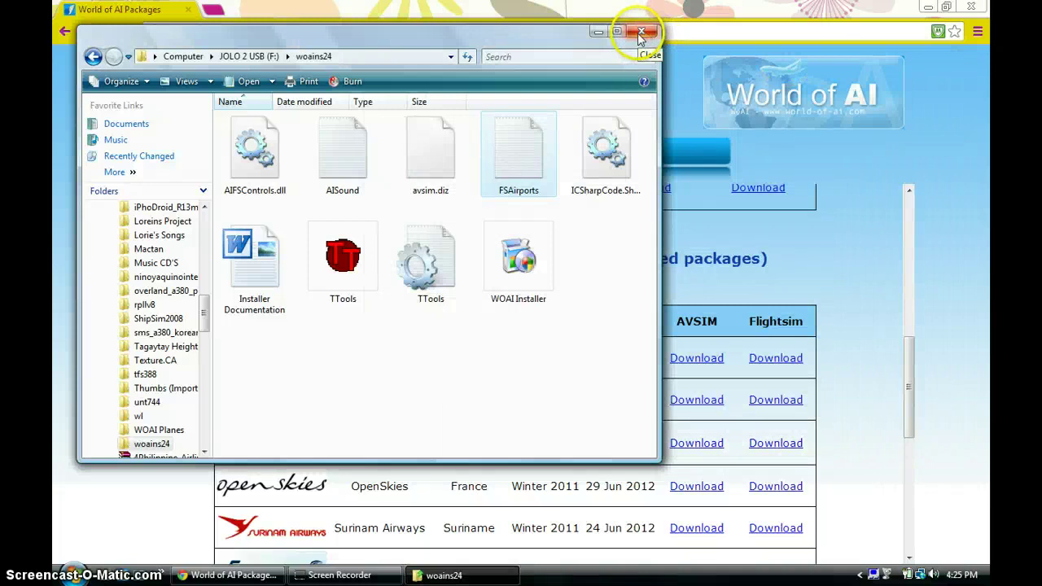
{"action": "left_click", "coordinate": [641, 32]}
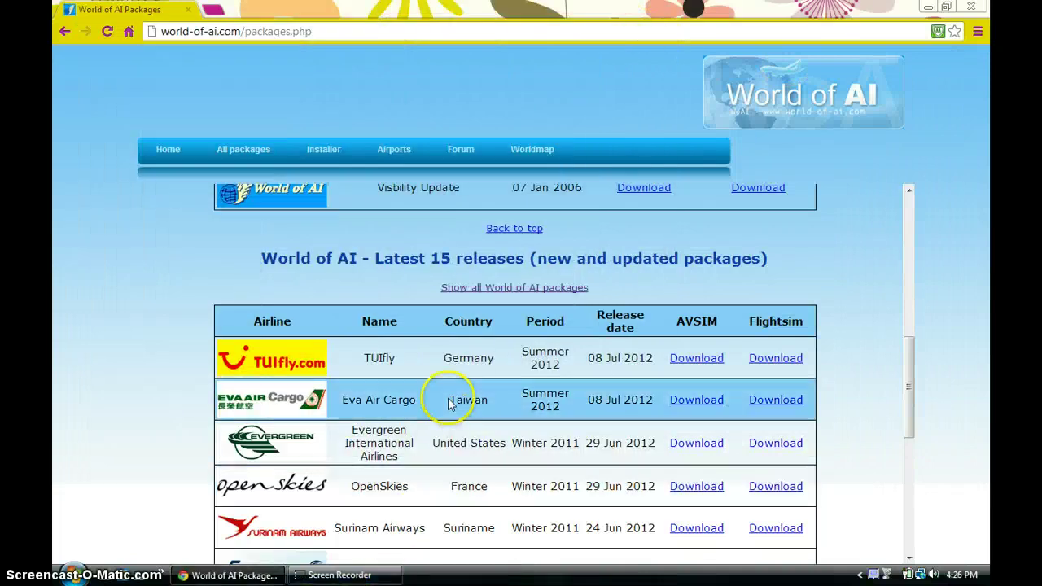
Examine the airlines in the latest 15 releases table and open the list of all World of AI packages
{"action": "scroll", "coordinate": [451, 404], "scroll_direction": "down", "scroll_amount": 2}
{"action": "scroll", "coordinate": [451, 404], "scroll_direction": "down", "scroll_amount": 1}
{"action": "scroll", "coordinate": [375, 345], "scroll_direction": "down", "scroll_amount": 3}
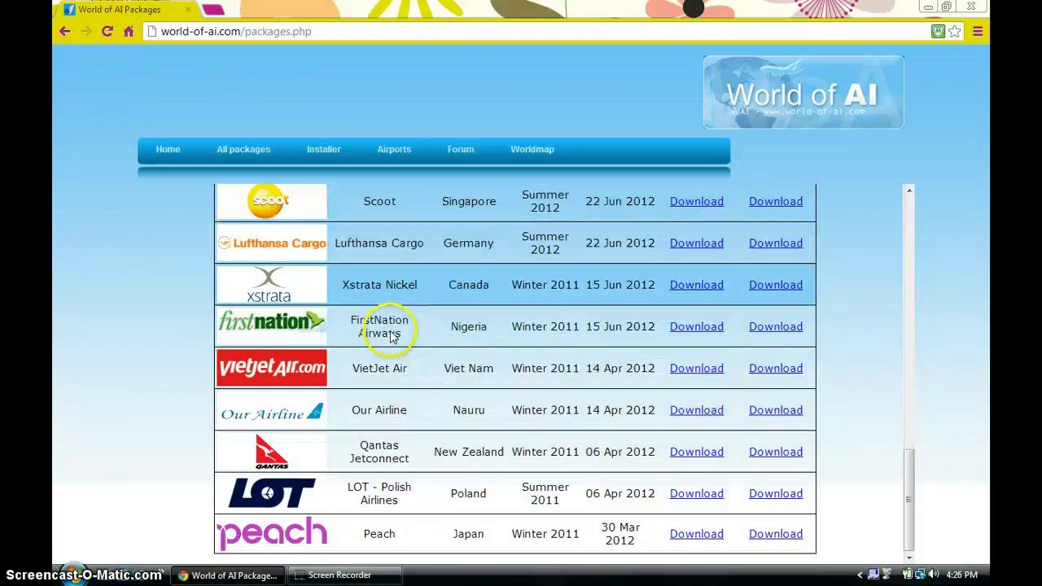
{"action": "scroll", "coordinate": [608, 375], "scroll_direction": "up", "scroll_amount": 5}
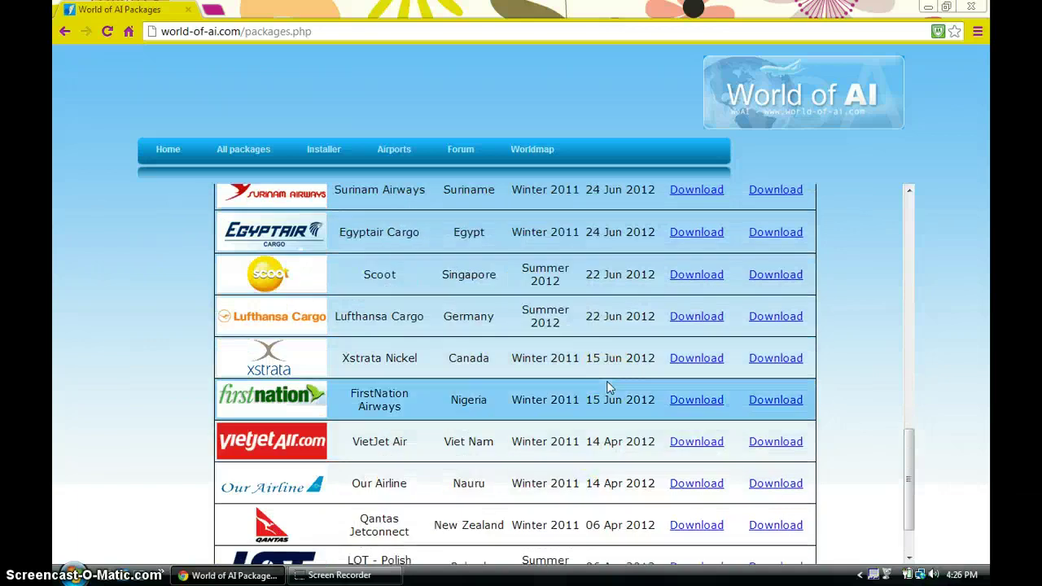
{"action": "scroll", "coordinate": [607, 383], "scroll_direction": "up", "scroll_amount": 5}
{"action": "scroll", "coordinate": [607, 381], "scroll_direction": "down", "scroll_amount": 7}
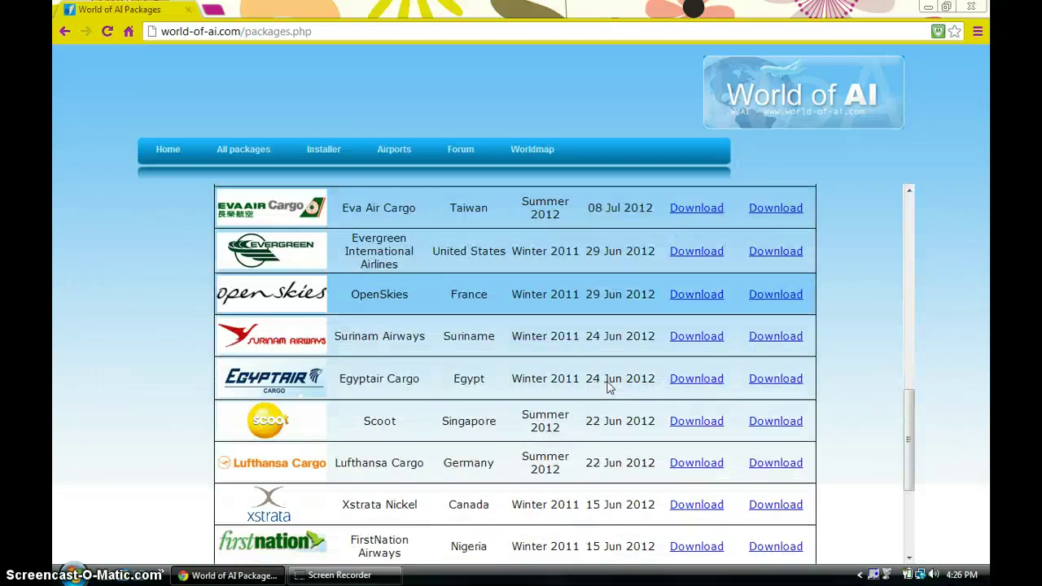
{"action": "scroll", "coordinate": [606, 380], "scroll_direction": "up", "scroll_amount": 4}
{"action": "scroll", "coordinate": [606, 381], "scroll_direction": "down", "scroll_amount": 6}
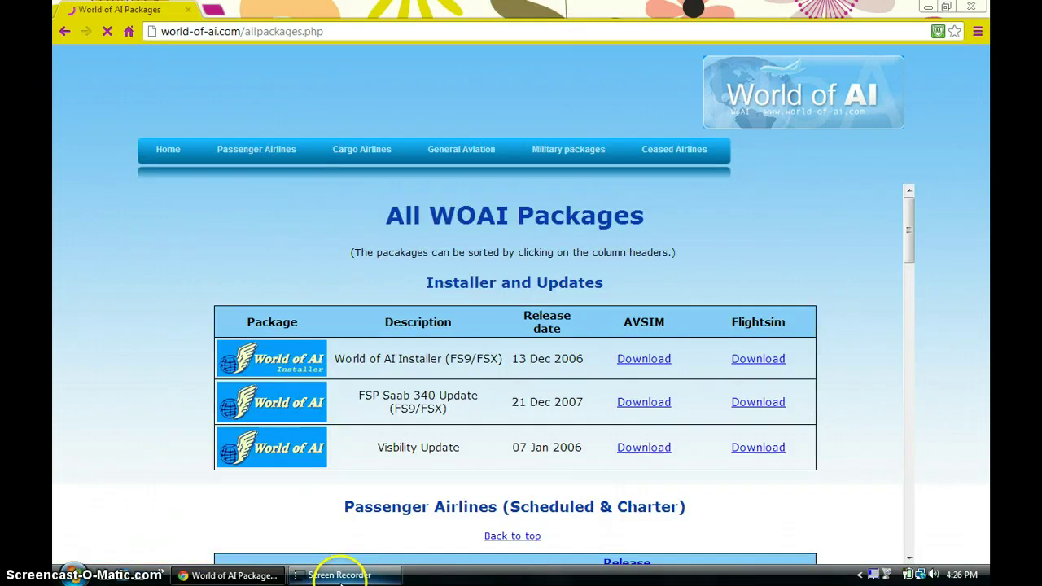
Examine the passenger airlines in the list of all World of AI packages, then return to the Installer and Updates table
{"action": "scroll", "coordinate": [354, 363], "scroll_direction": "down", "scroll_amount": 3}
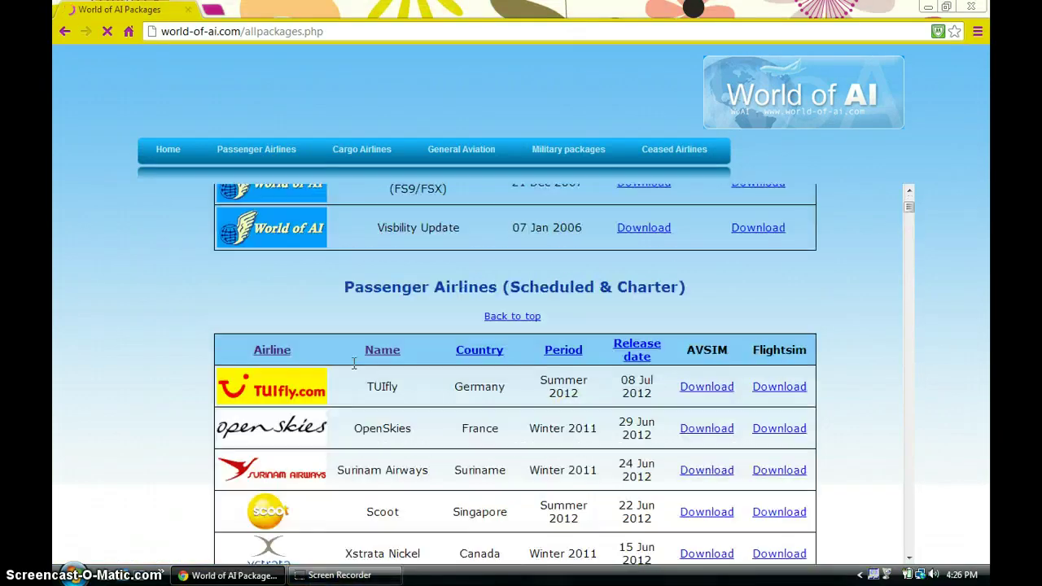
{"action": "scroll", "coordinate": [356, 365], "scroll_direction": "down", "scroll_amount": 3}
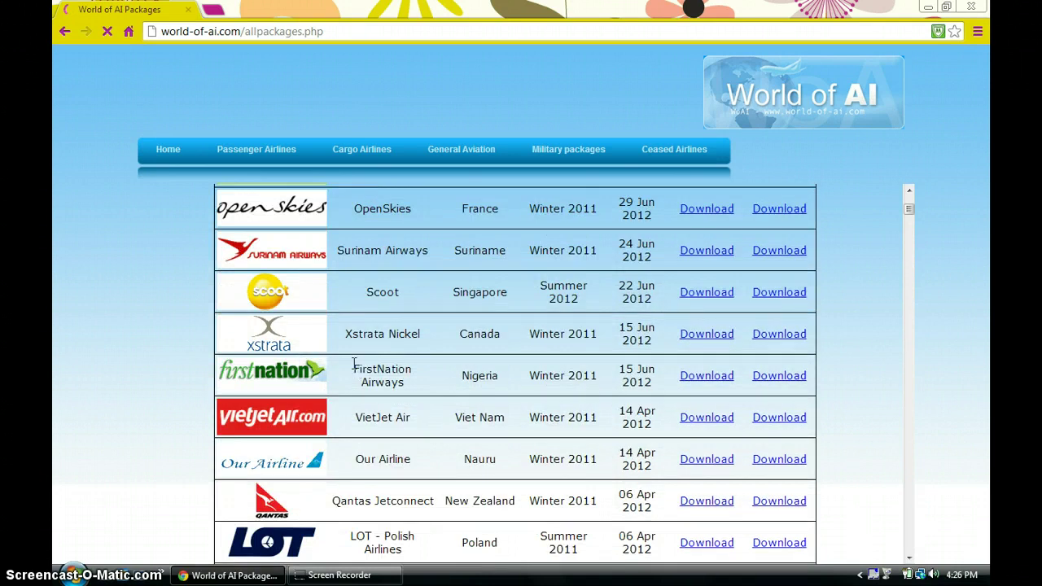
{"action": "scroll", "coordinate": [354, 363], "scroll_direction": "down", "scroll_amount": 1}
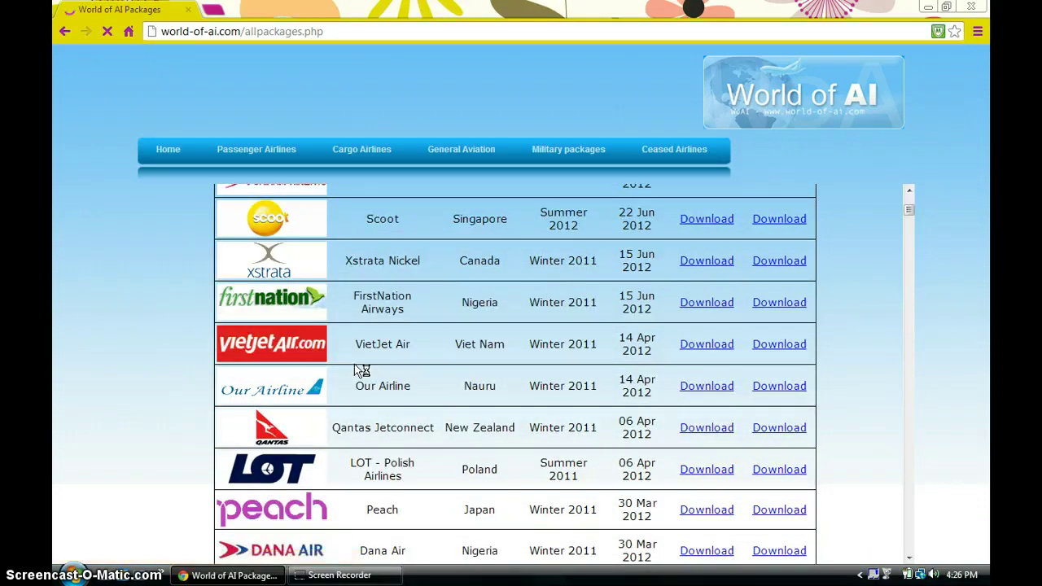
{"action": "scroll", "coordinate": [358, 367], "scroll_direction": "down", "scroll_amount": 5}
{"action": "scroll", "coordinate": [355, 366], "scroll_direction": "down", "scroll_amount": 4}
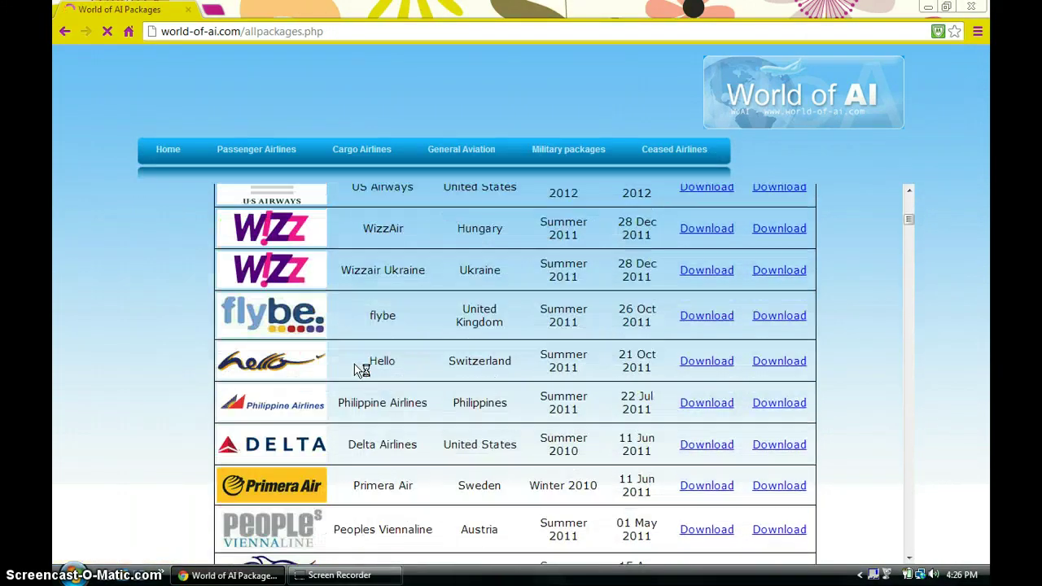
{"action": "left_click", "coordinate": [386, 460]}
{"action": "scroll", "coordinate": [398, 451], "scroll_direction": "down", "scroll_amount": 10}
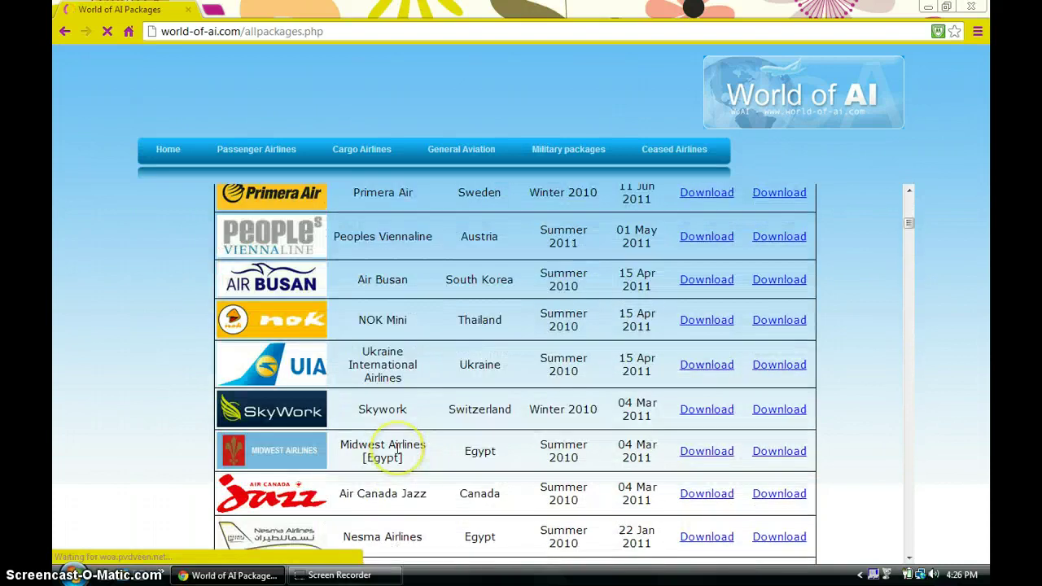
{"action": "scroll", "coordinate": [402, 452], "scroll_direction": "down", "scroll_amount": 5}
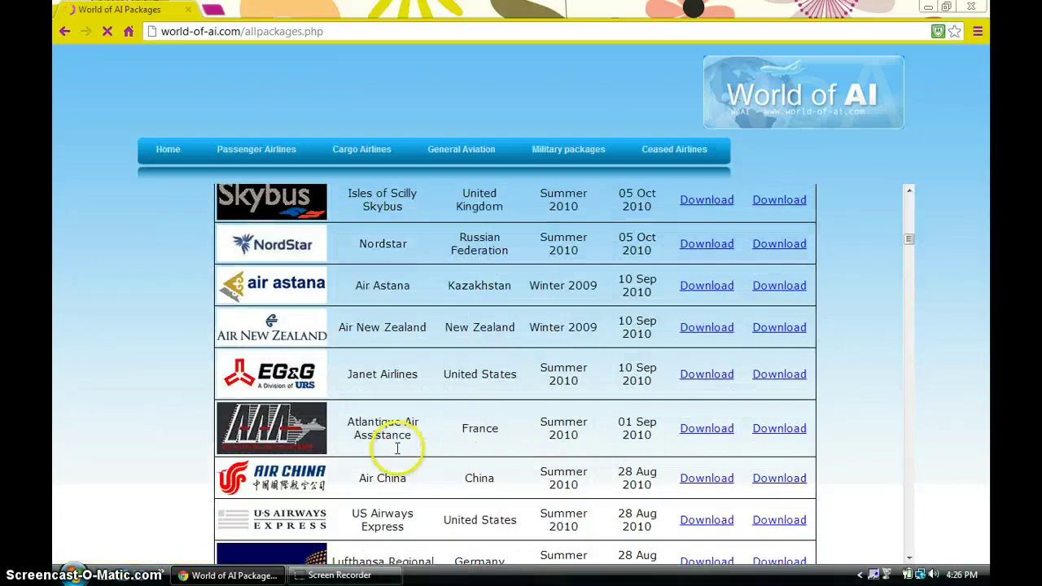
{"action": "scroll", "coordinate": [405, 455], "scroll_direction": "down", "scroll_amount": 12}
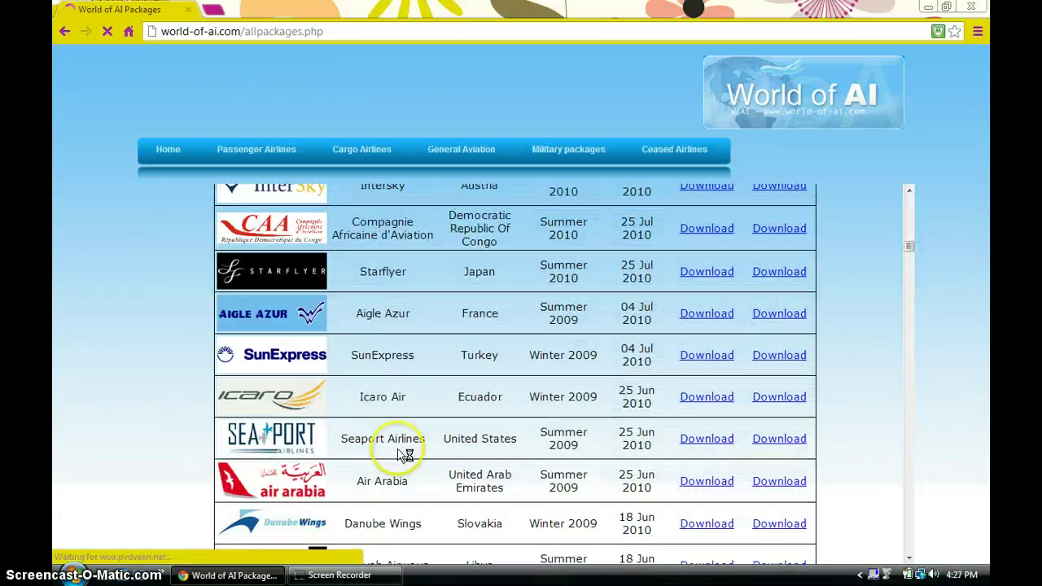
{"action": "scroll", "coordinate": [397, 449], "scroll_direction": "up", "scroll_amount": 20}
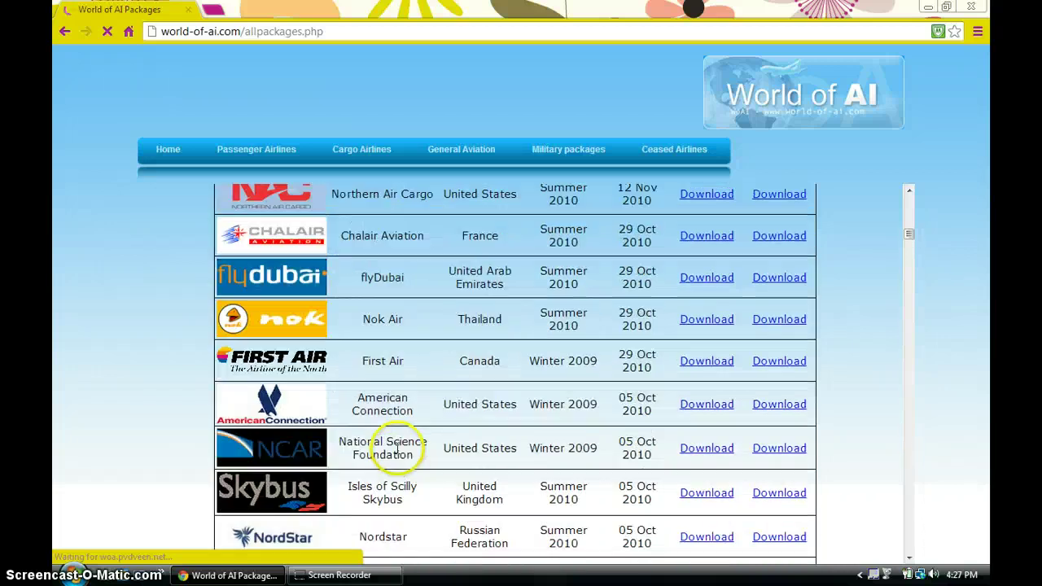
{"action": "scroll", "coordinate": [399, 450], "scroll_direction": "up", "scroll_amount": 20}
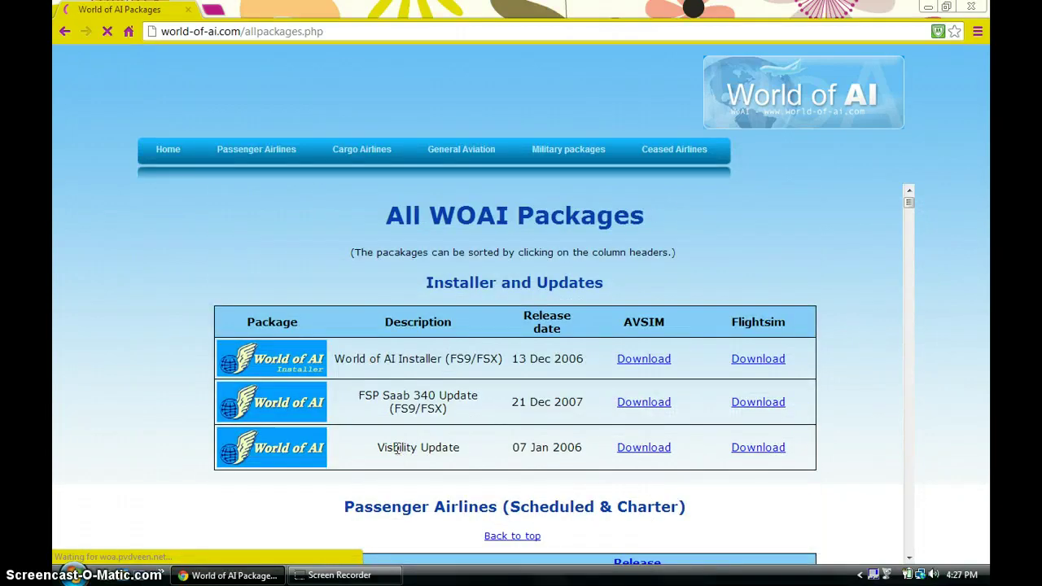
Sort the passenger airline packages by name in ascending order and look through the airlines from A to C
{"action": "scroll", "coordinate": [397, 439], "scroll_direction": "down", "scroll_amount": 3}
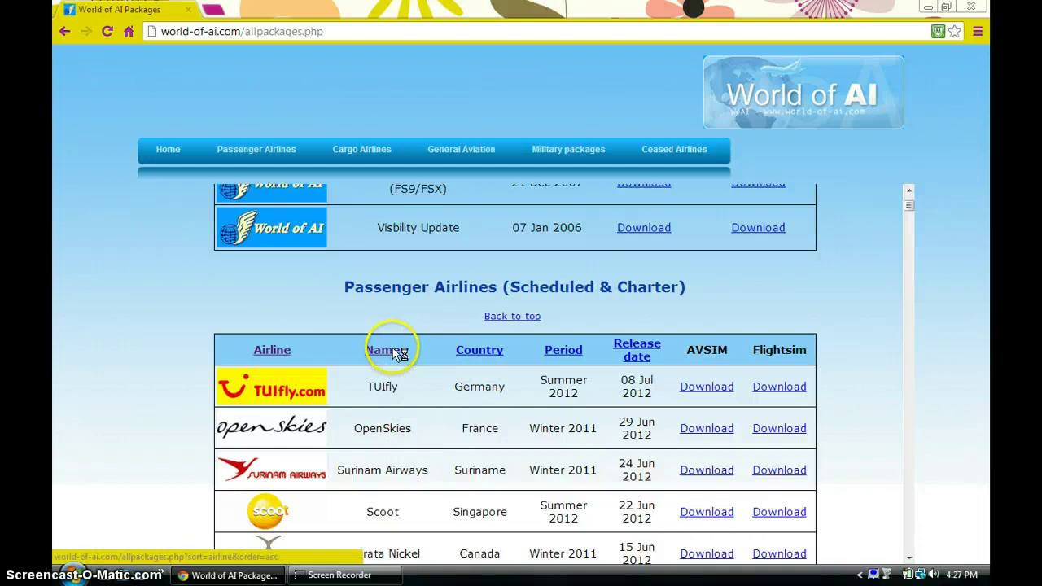
{"action": "scroll", "coordinate": [435, 339], "scroll_direction": "down", "scroll_amount": 8}
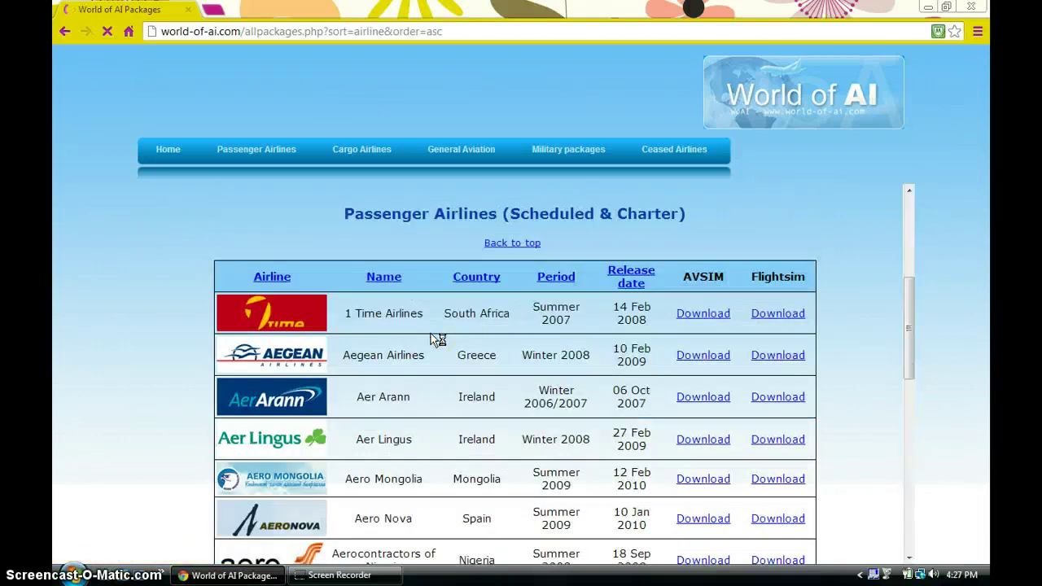
{"action": "scroll", "coordinate": [432, 334], "scroll_direction": "down", "scroll_amount": 20}
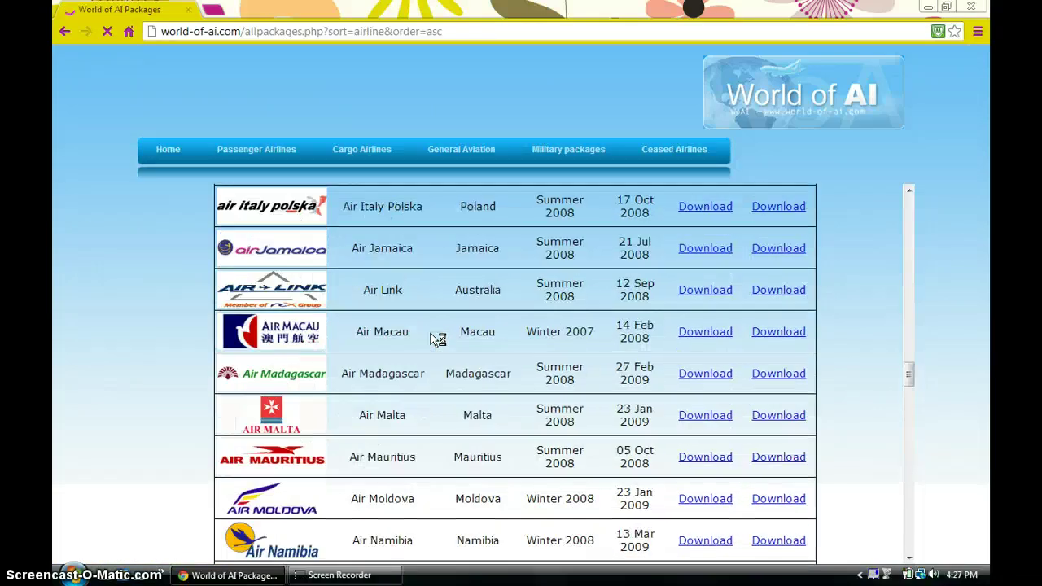
{"action": "scroll", "coordinate": [431, 334], "scroll_direction": "down", "scroll_amount": 20}
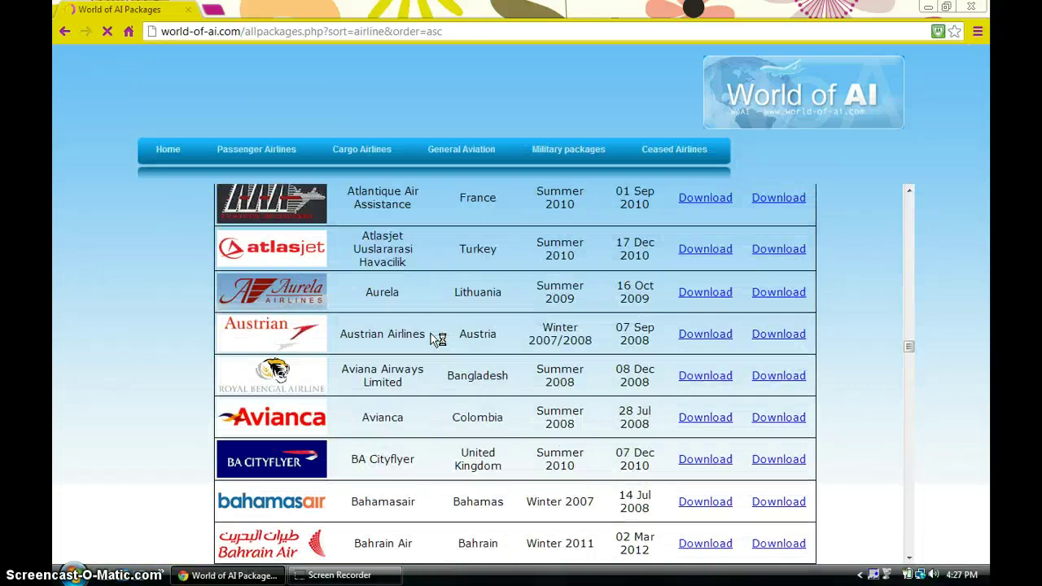
{"action": "scroll", "coordinate": [438, 340], "scroll_direction": "down", "scroll_amount": 2}
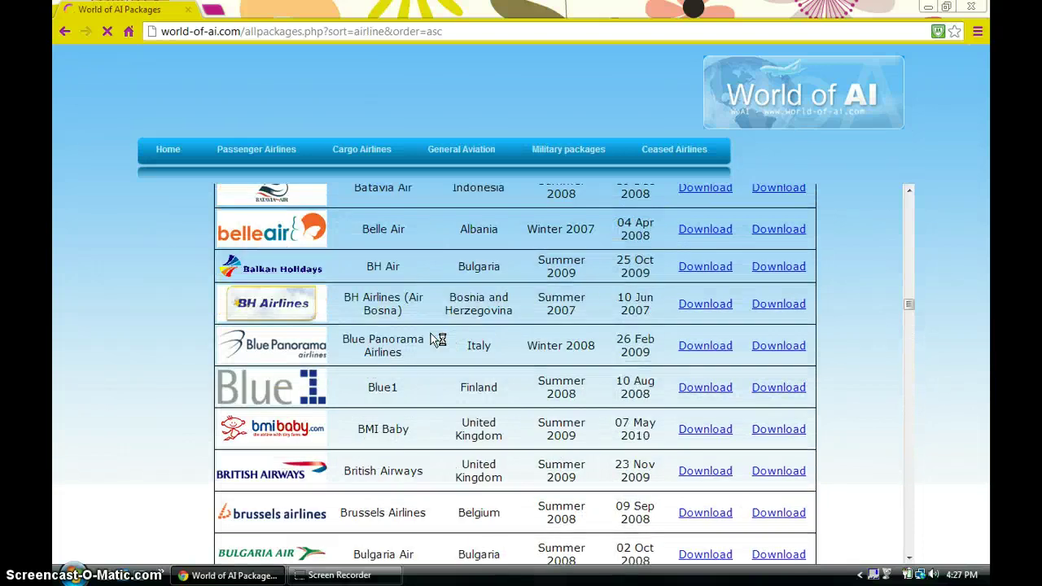
{"action": "scroll", "coordinate": [438, 339], "scroll_direction": "down", "scroll_amount": 15}
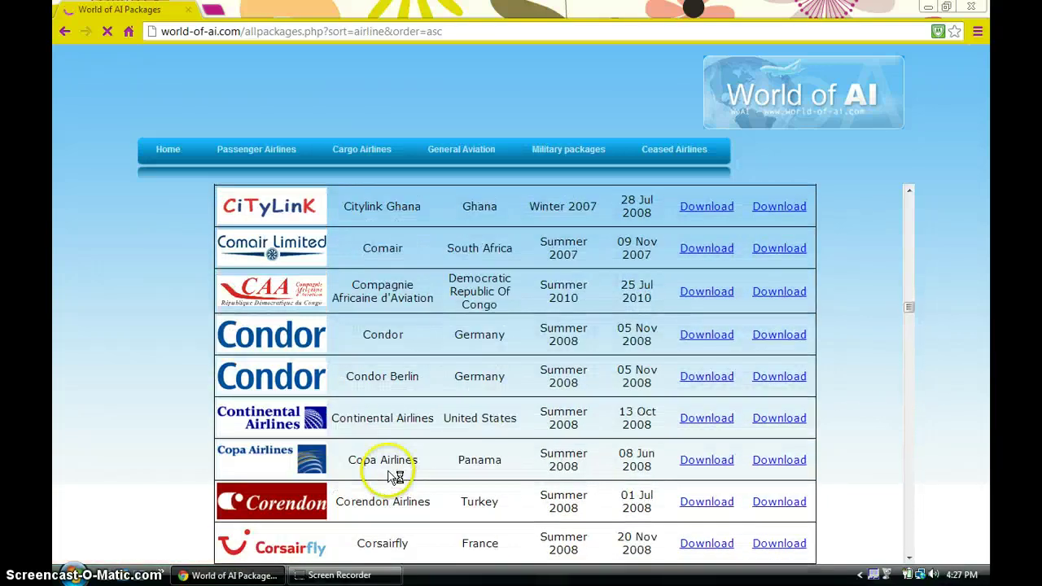
Find the Philippine Airlines and Philippine Airlines Express entries in the sorted passenger airlines table
{"action": "left_click_drag", "start_coordinate": [911, 298], "coordinate": [912, 387]}
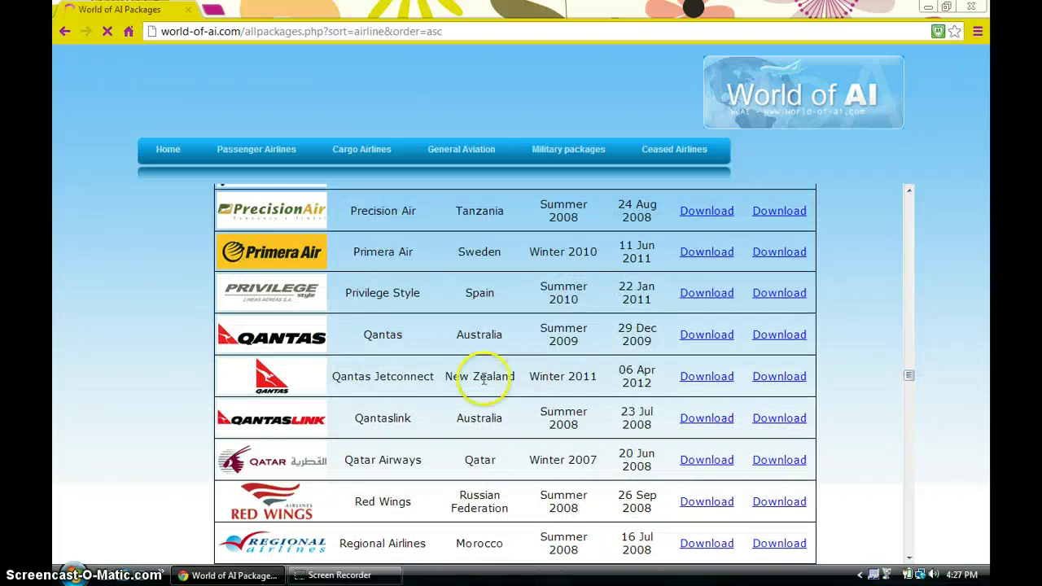
{"action": "scroll", "coordinate": [488, 383], "scroll_direction": "up", "scroll_amount": 3}
{"action": "left_click_drag", "start_coordinate": [453, 244], "coordinate": [562, 254]}
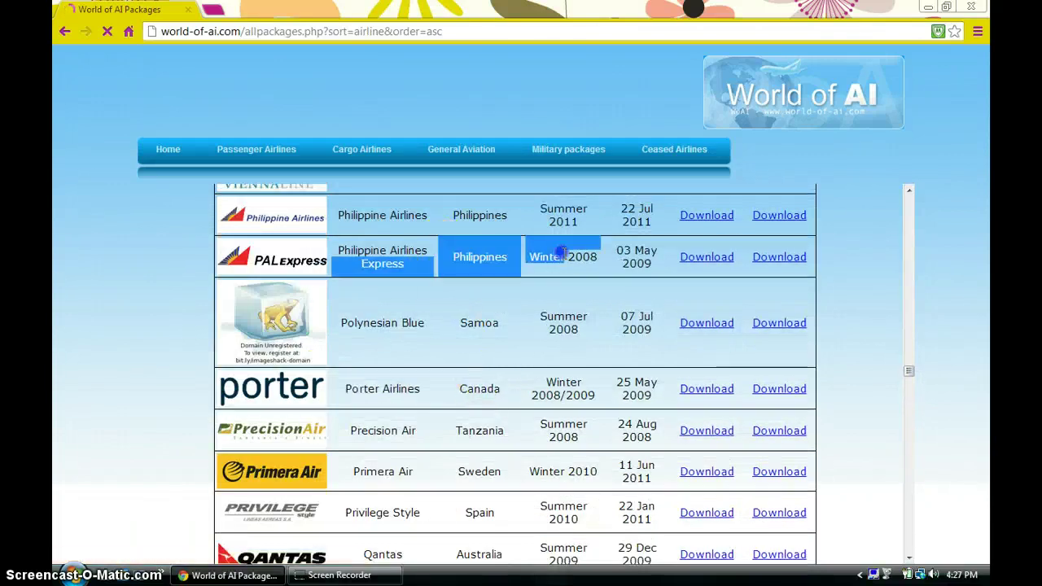
{"action": "left_click", "coordinate": [583, 210]}
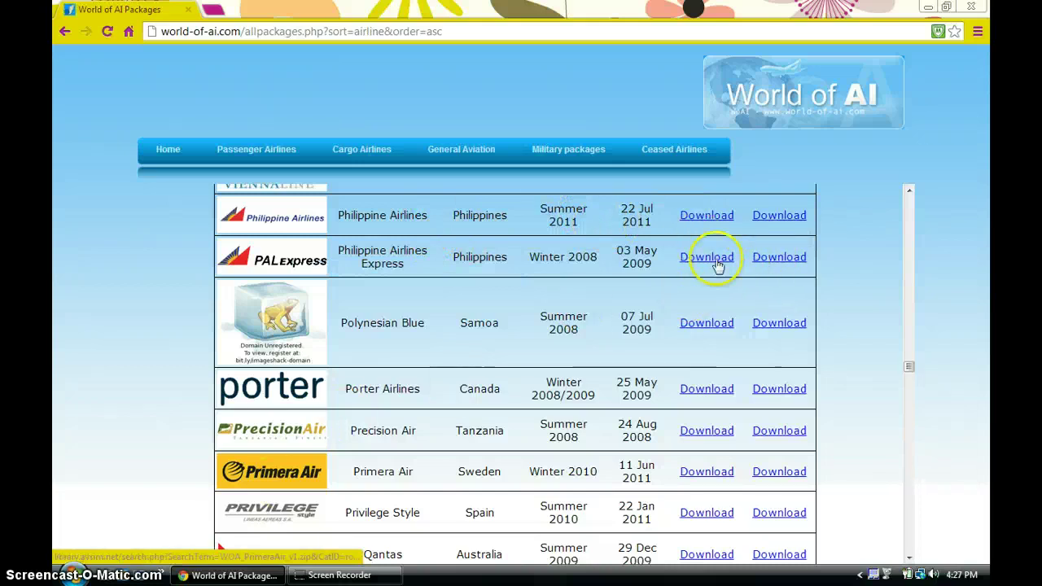
Open the USB drive (F:) in Windows Explorer and locate the WOAI Planes folder
{"action": "left_click", "coordinate": [73, 574]}
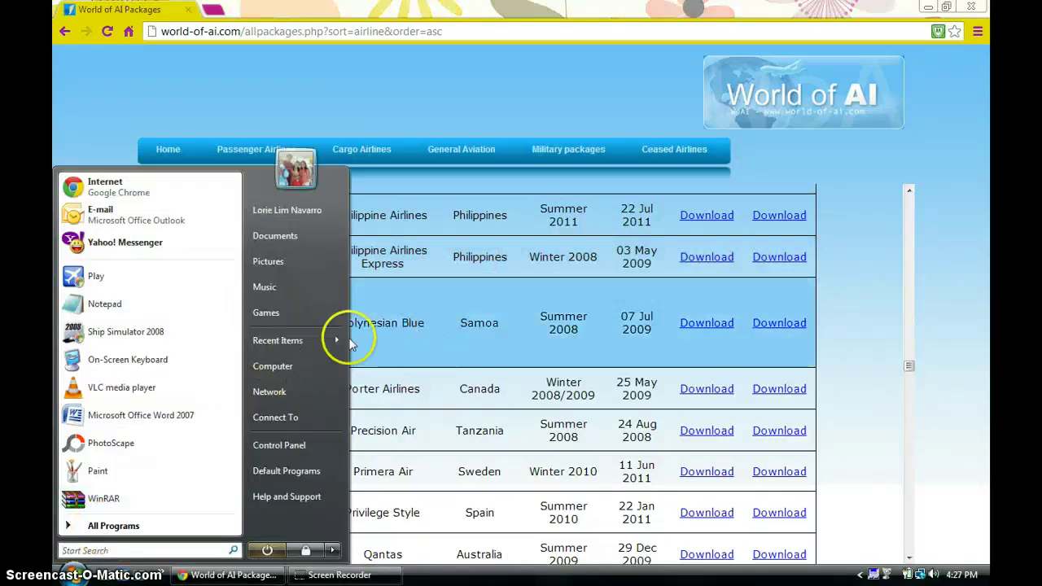
{"action": "left_click", "coordinate": [328, 365]}
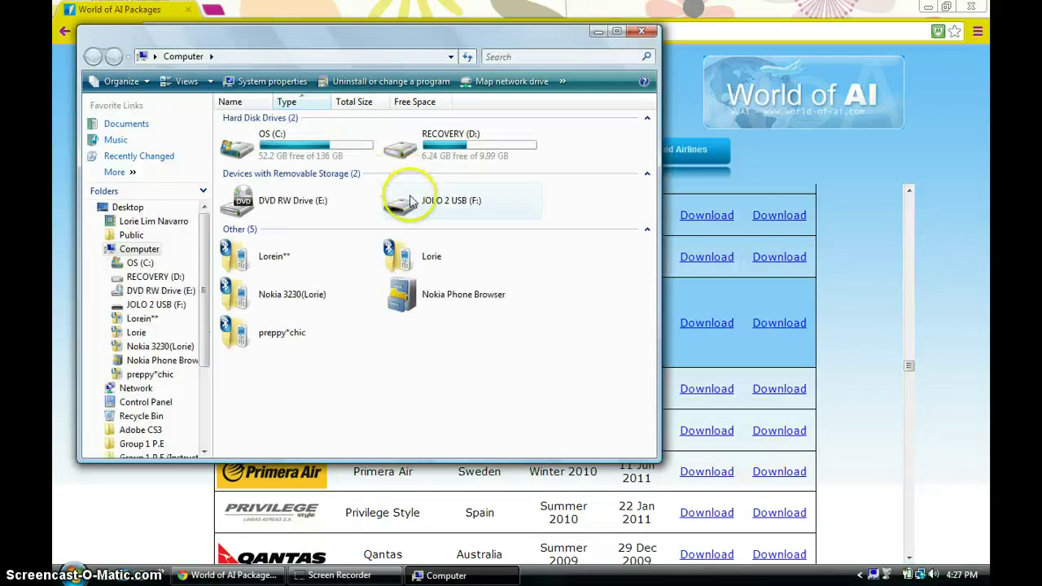
{"action": "double_click", "coordinate": [410, 199]}
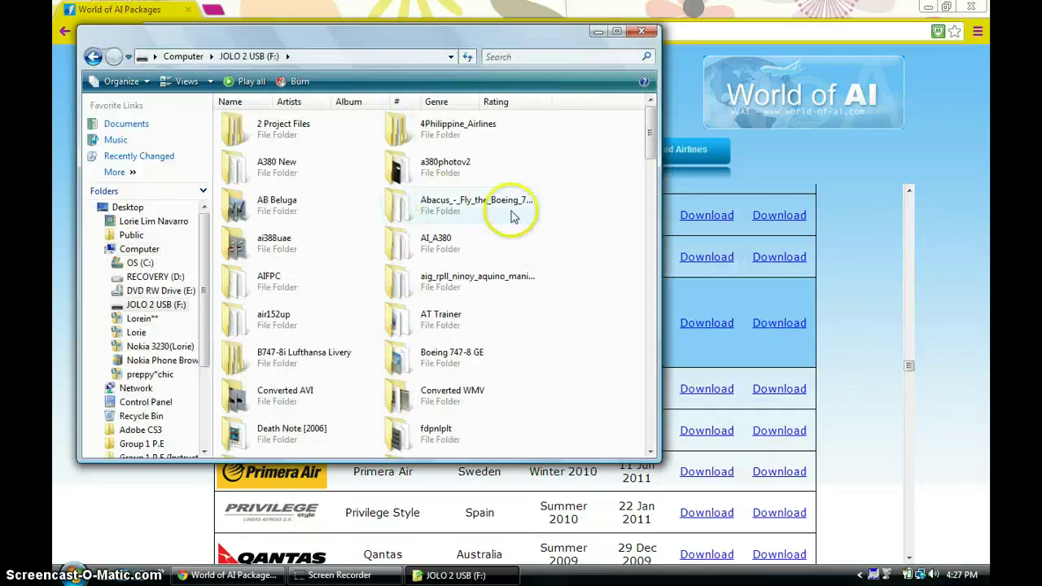
{"action": "scroll", "coordinate": [569, 248], "scroll_direction": "down", "scroll_amount": 3}
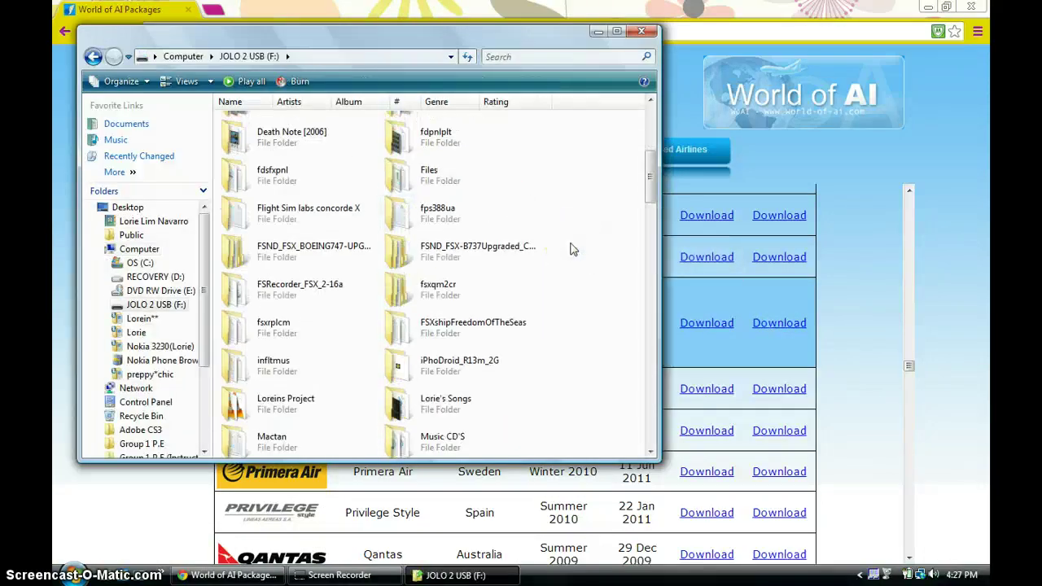
{"action": "scroll", "coordinate": [569, 248], "scroll_direction": "down", "scroll_amount": 5}
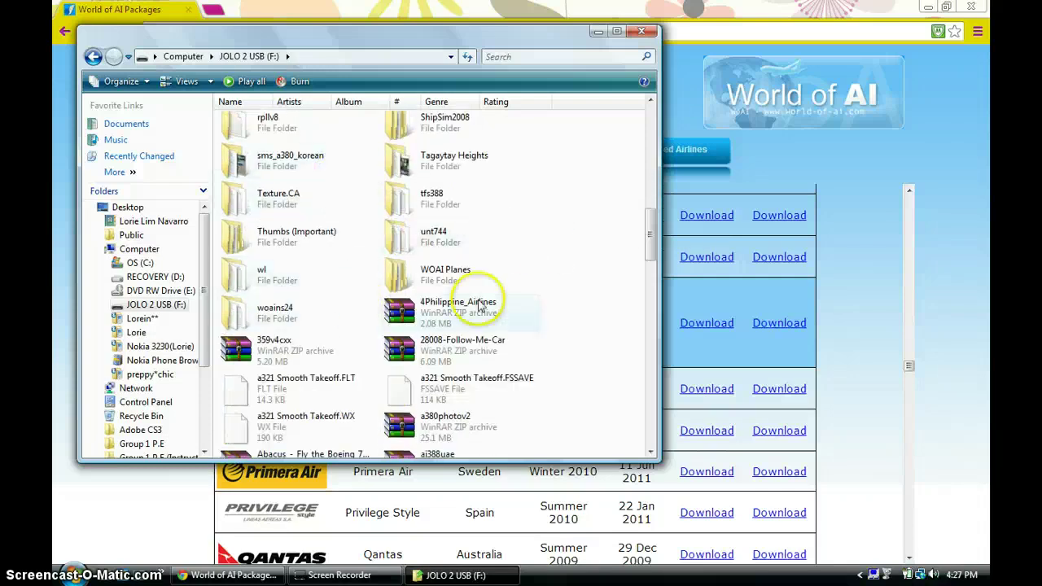
Open the Flightsim download link for Philippine Airlines Express in a new tab, view the page, and close it
{"action": "right_click", "coordinate": [770, 264]}
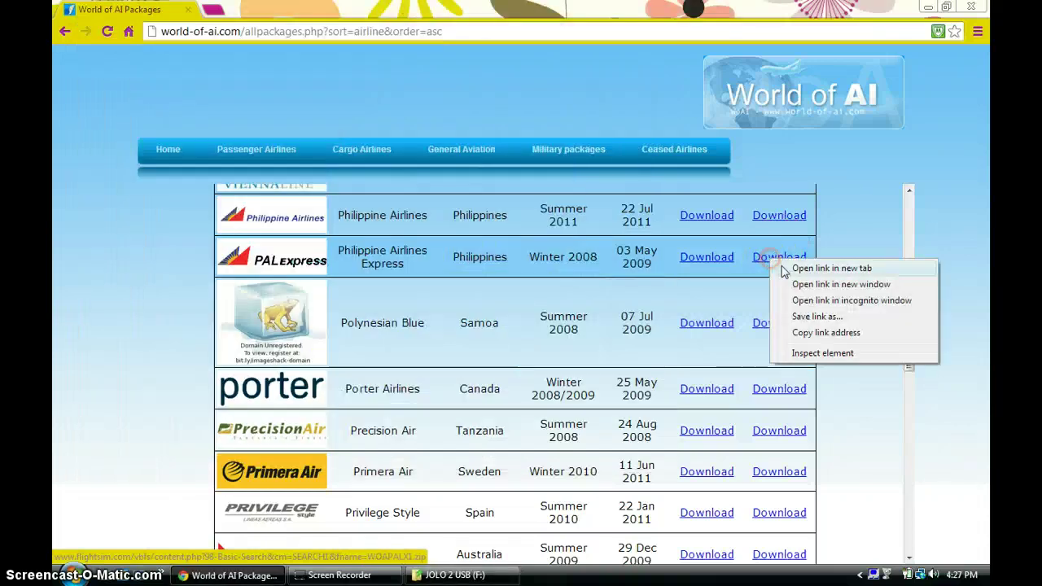
{"action": "left_click", "coordinate": [786, 272]}
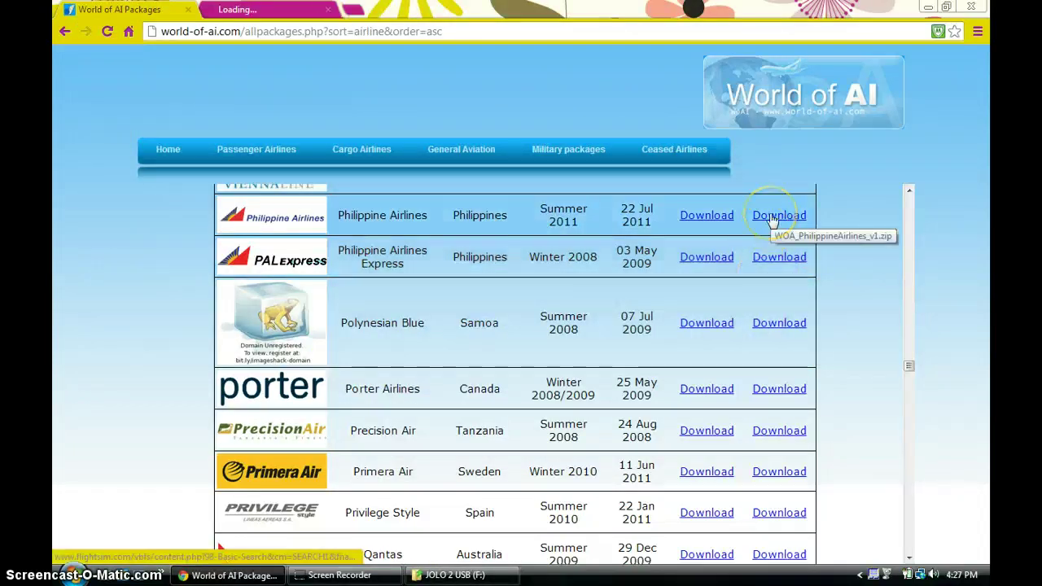
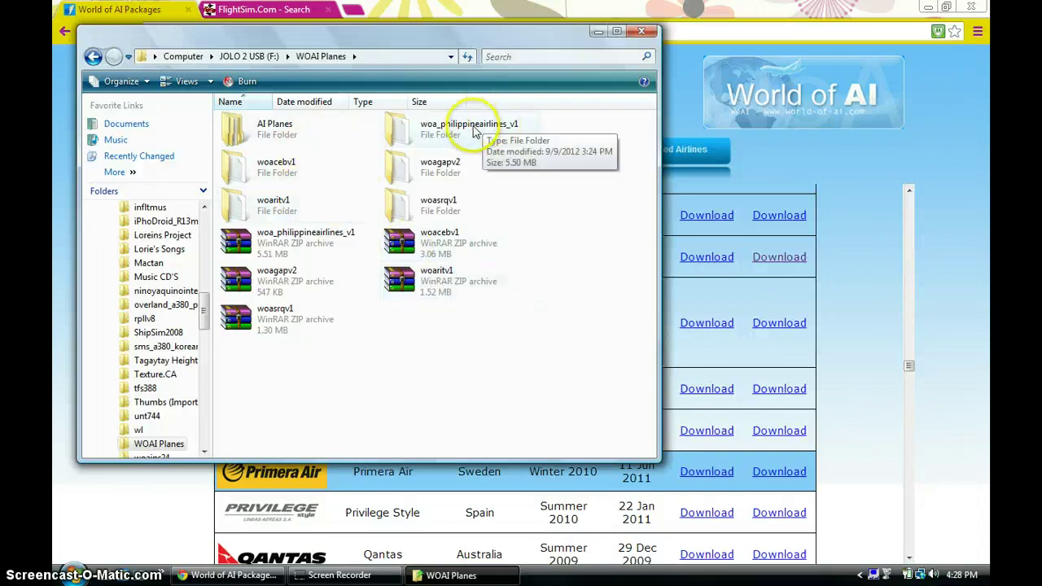
{"action": "left_click", "coordinate": [324, 12]}
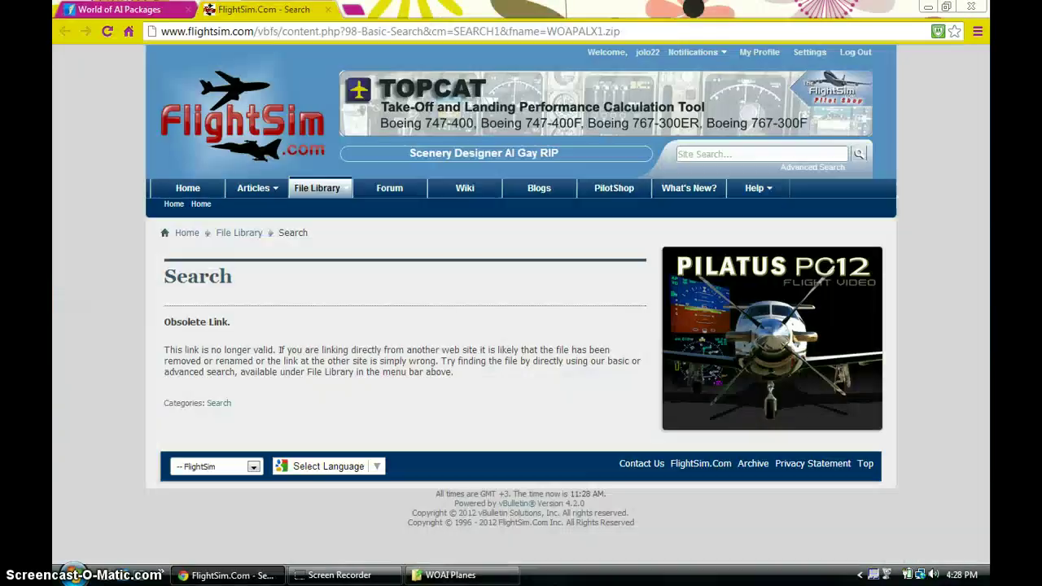
{"action": "left_click", "coordinate": [323, 10]}
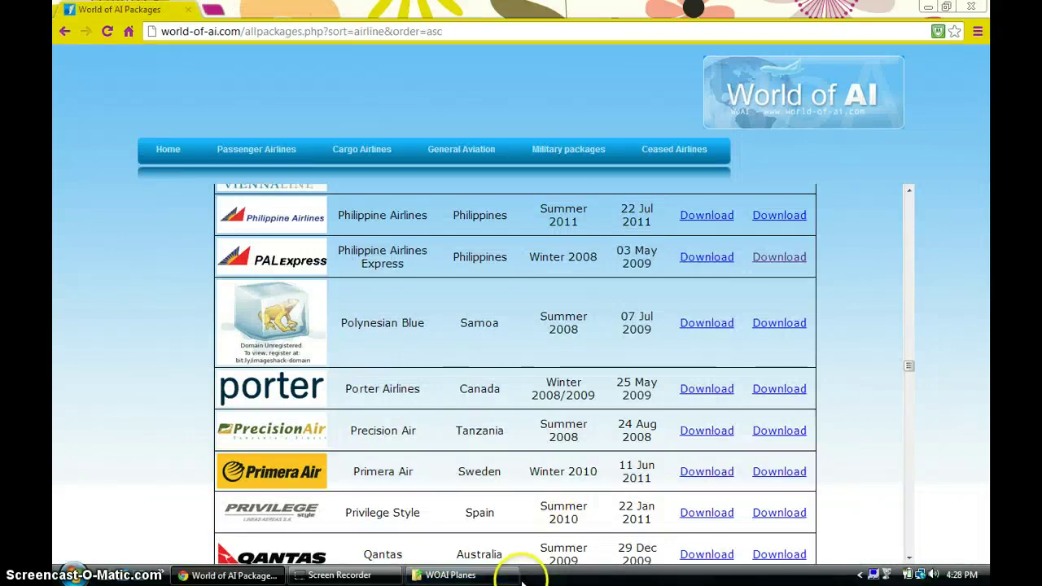
View the AVSIM download page for Philippine Airlines Express and close it, along with the WOAI Planes folder window
{"action": "left_click", "coordinate": [707, 259]}
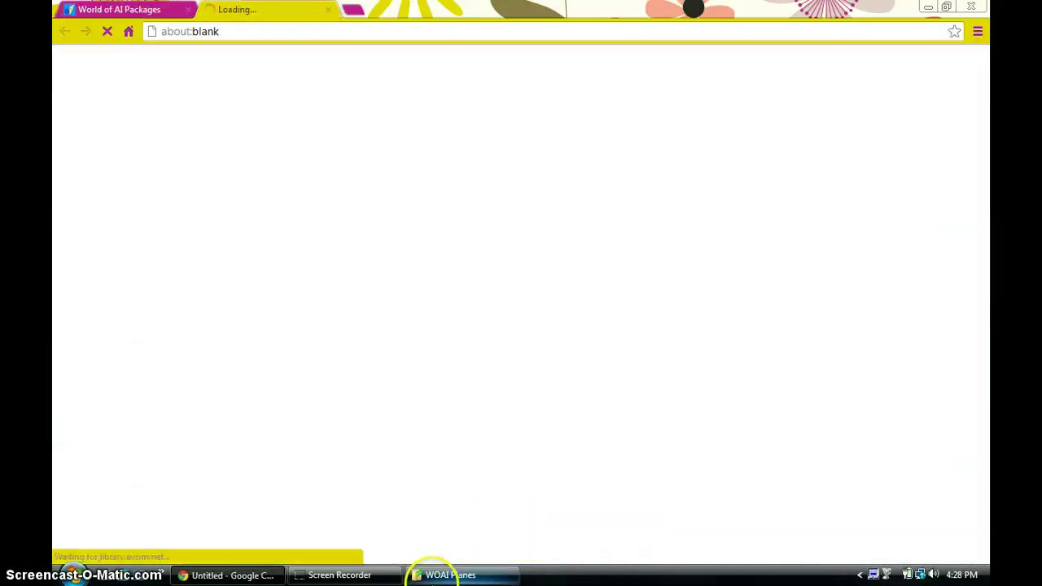
{"action": "left_click", "coordinate": [440, 575]}
{"action": "left_click", "coordinate": [641, 32]}
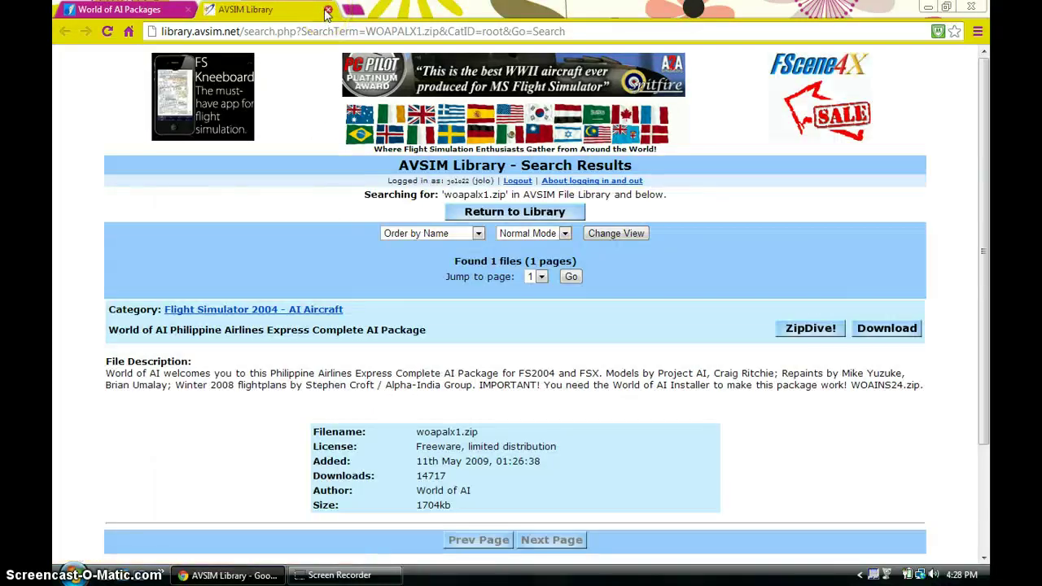
{"action": "left_click", "coordinate": [327, 12]}
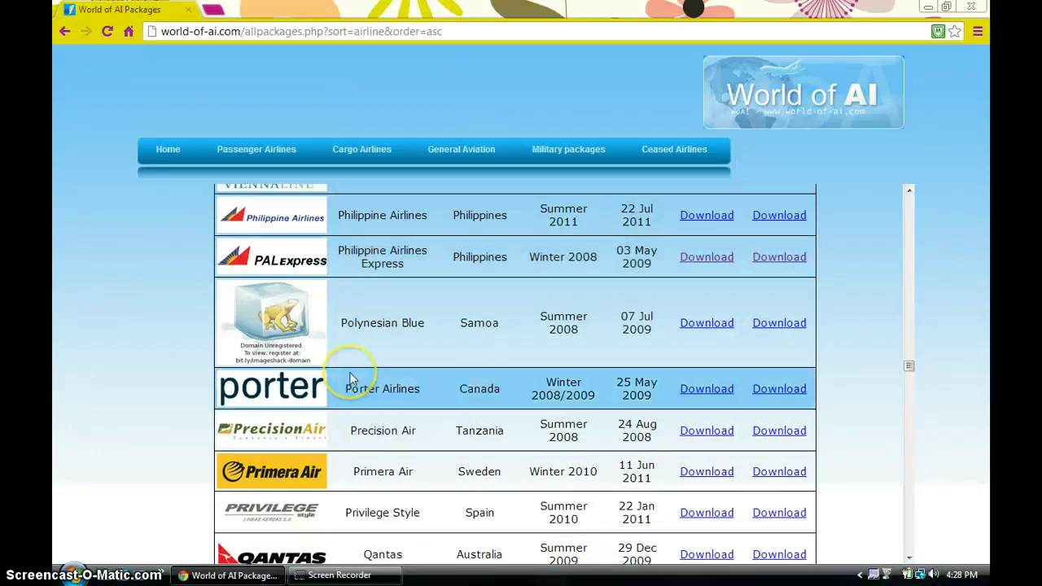
Look through the sorted airlines from Q to S and open the AVSIM download page for Qatar Airways
{"action": "scroll", "coordinate": [350, 379], "scroll_direction": "down", "scroll_amount": 5}
{"action": "scroll", "coordinate": [350, 379], "scroll_direction": "up", "scroll_amount": 1}
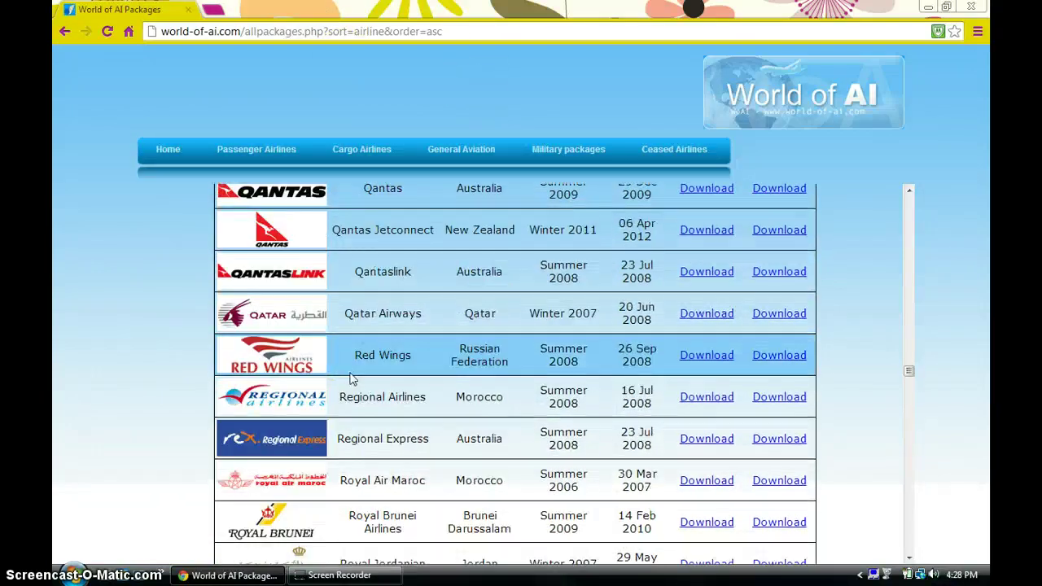
{"action": "scroll", "coordinate": [350, 379], "scroll_direction": "down", "scroll_amount": 10}
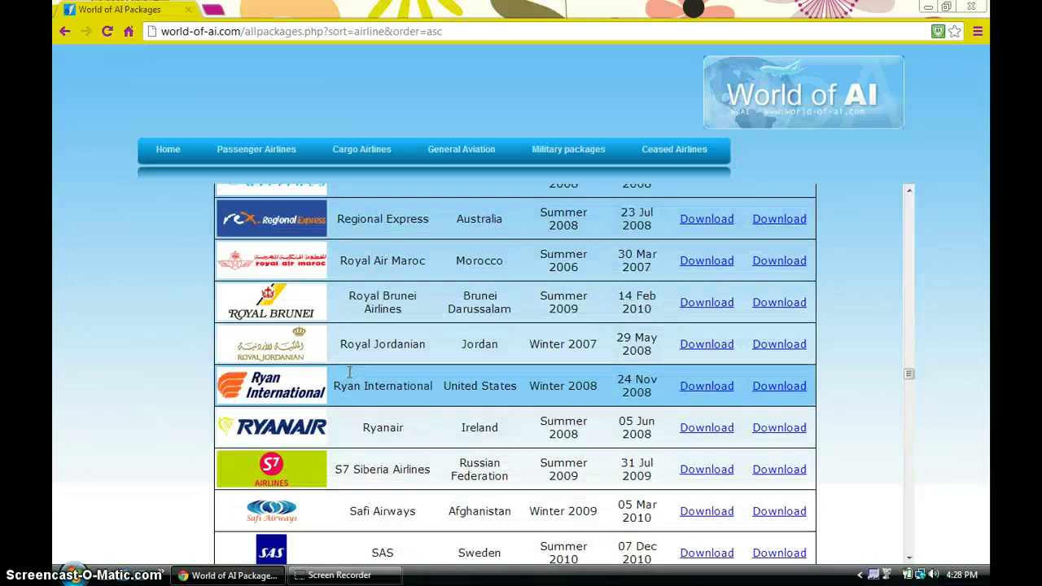
{"action": "scroll", "coordinate": [349, 378], "scroll_direction": "down", "scroll_amount": 10}
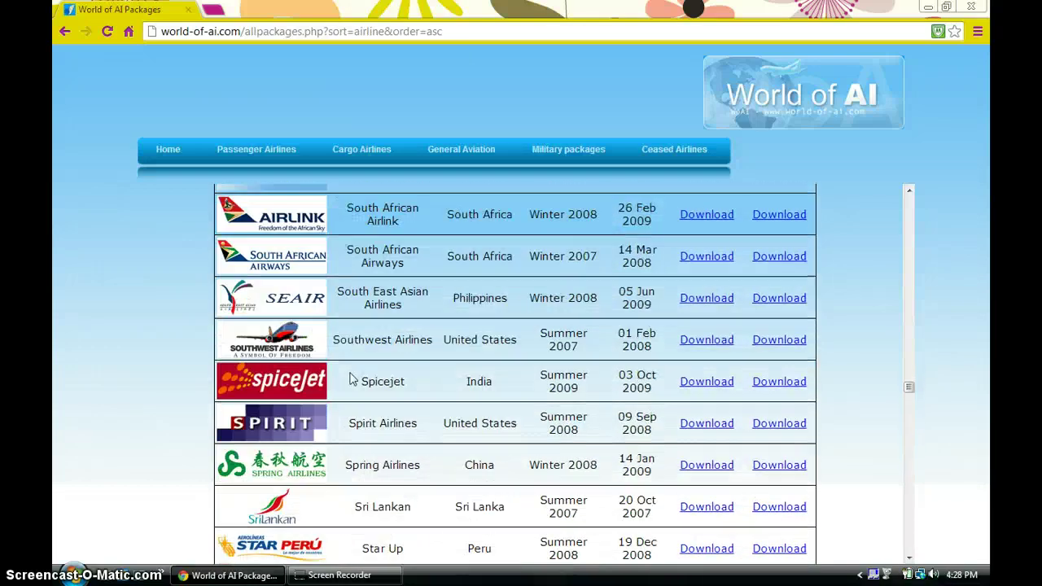
{"action": "scroll", "coordinate": [350, 378], "scroll_direction": "up", "scroll_amount": 2}
{"action": "left_click", "coordinate": [447, 335]}
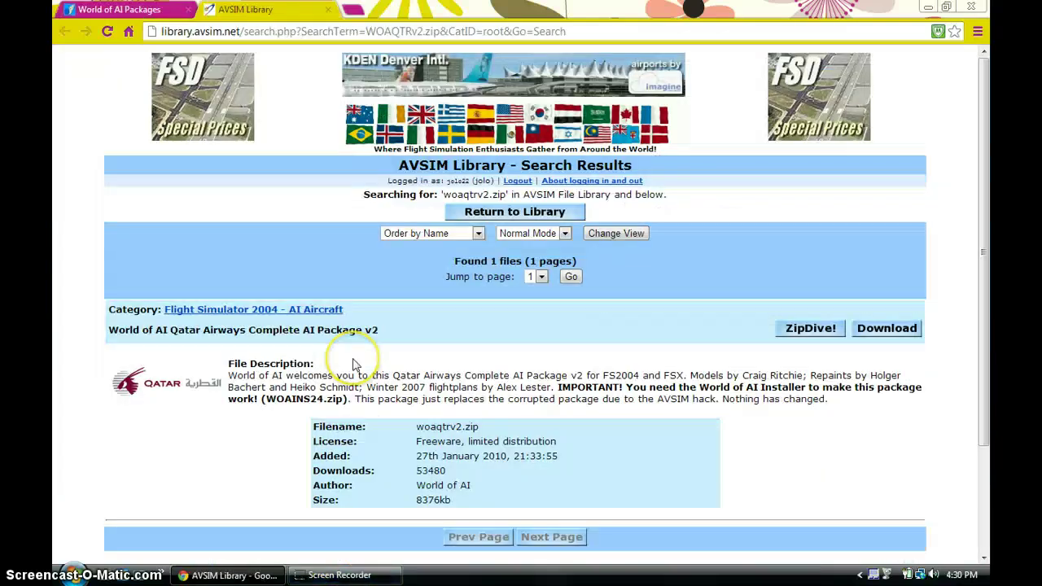
Download the Qatar Airways package woaqtrv2.zip from AVSIM, closing the World of AI Packages tab, and show all downloads
{"action": "left_click_drag", "start_coordinate": [283, 375], "coordinate": [516, 399]}
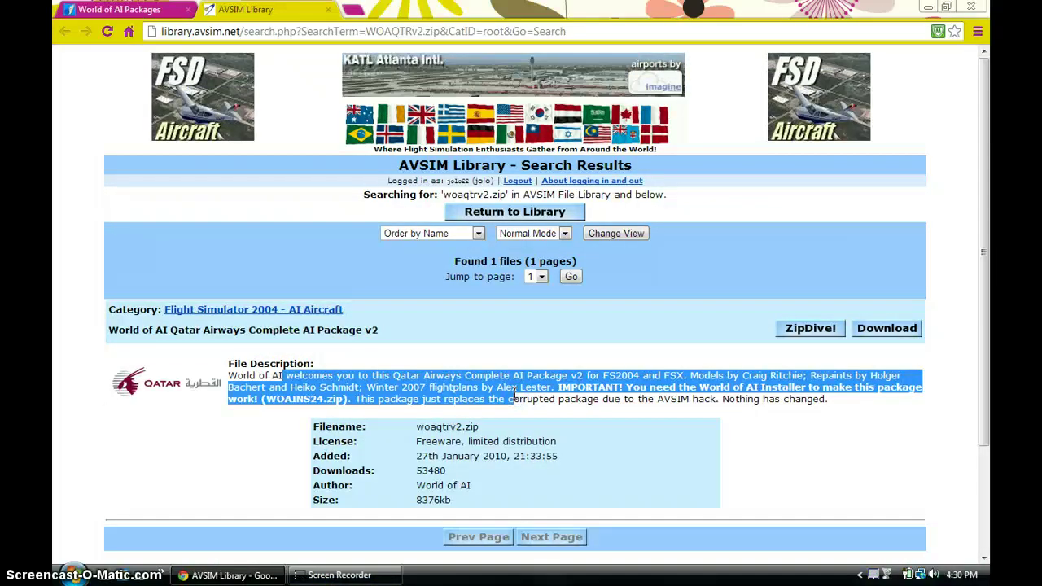
{"action": "left_click", "coordinate": [453, 368]}
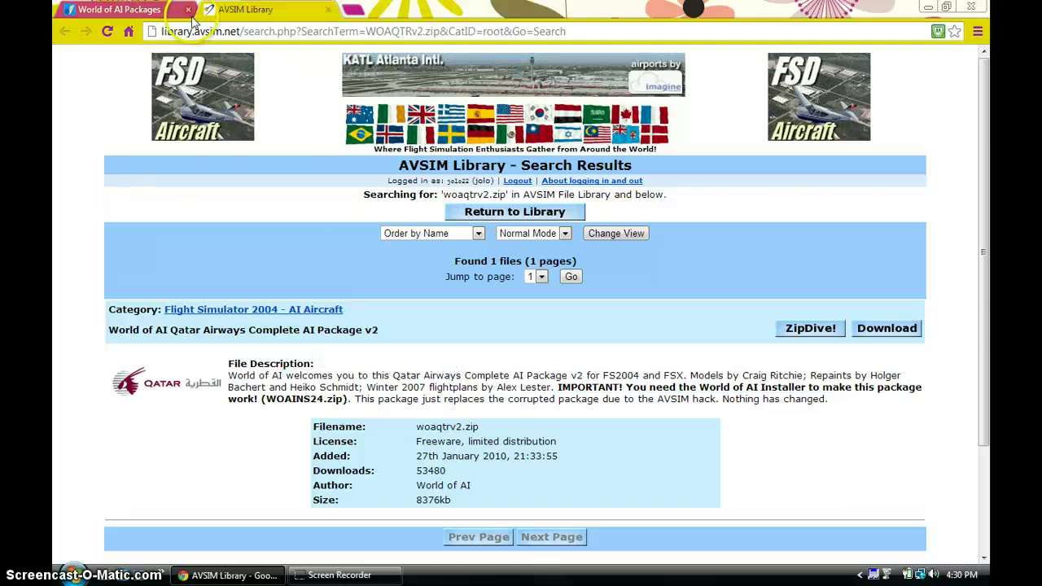
{"action": "left_click", "coordinate": [416, 454]}
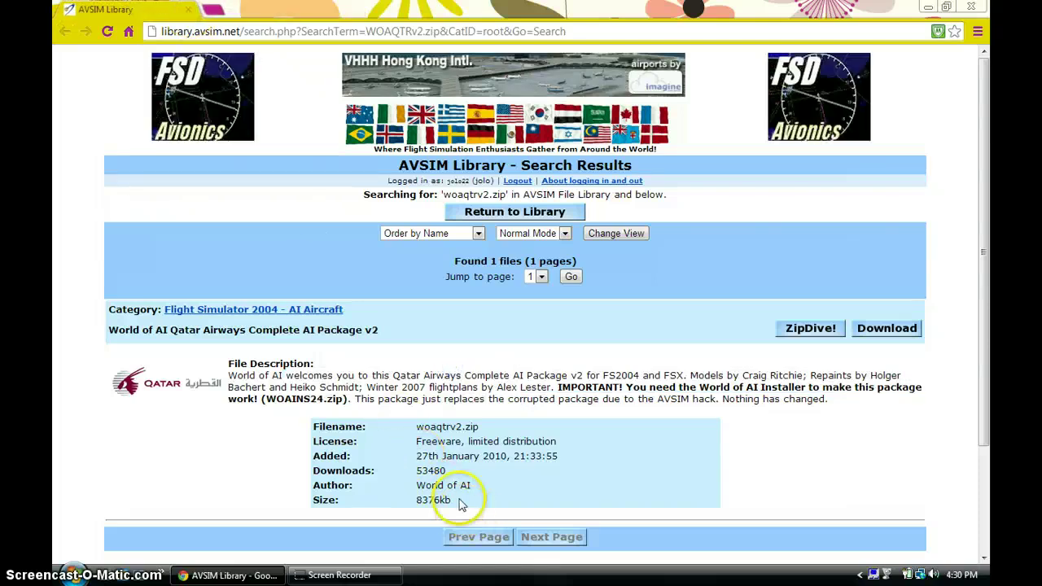
{"action": "left_click", "coordinate": [867, 334]}
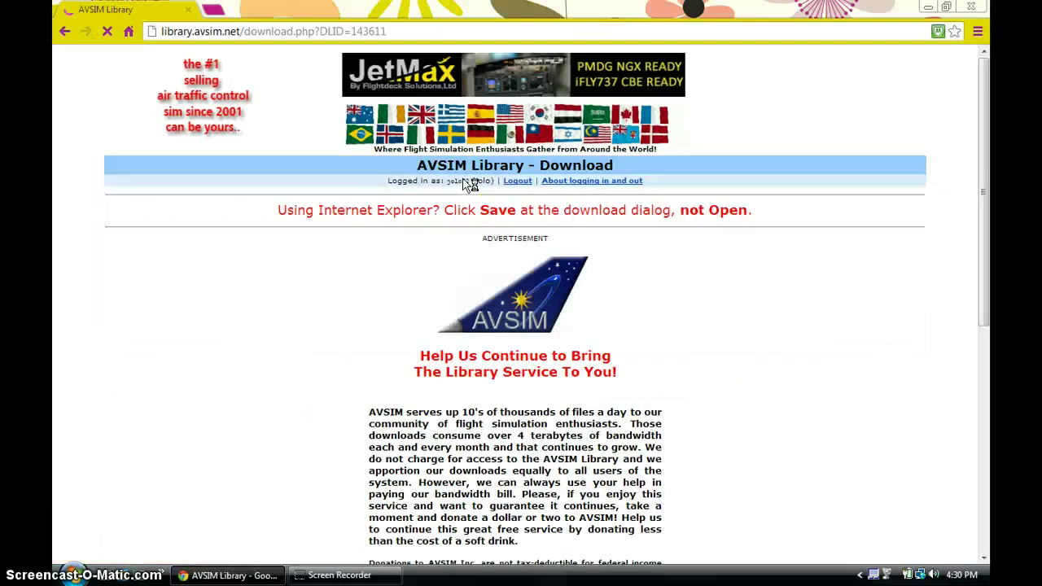
{"action": "scroll", "coordinate": [492, 244], "scroll_direction": "down", "scroll_amount": 4}
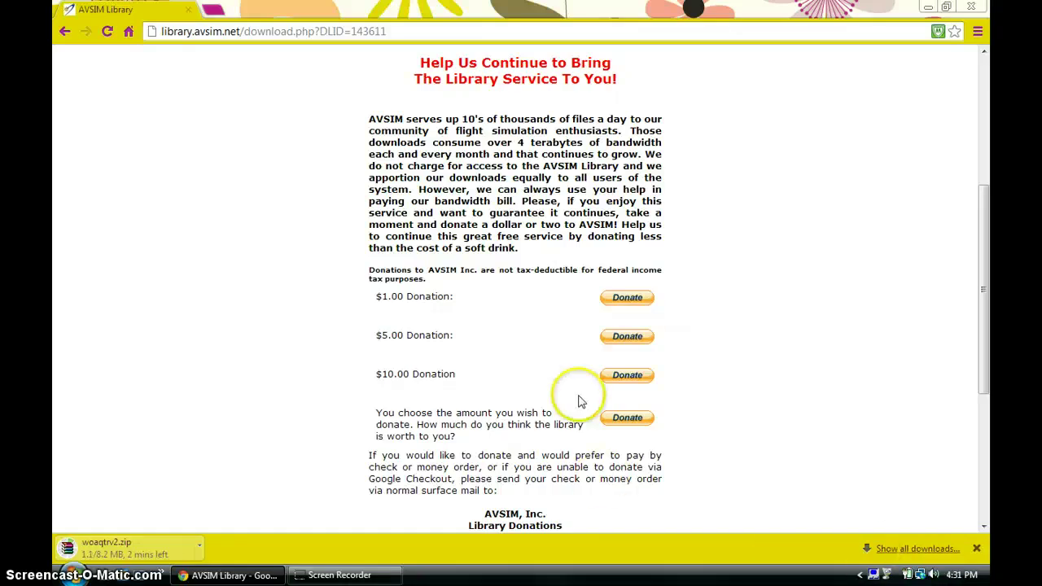
{"action": "left_click", "coordinate": [915, 548]}
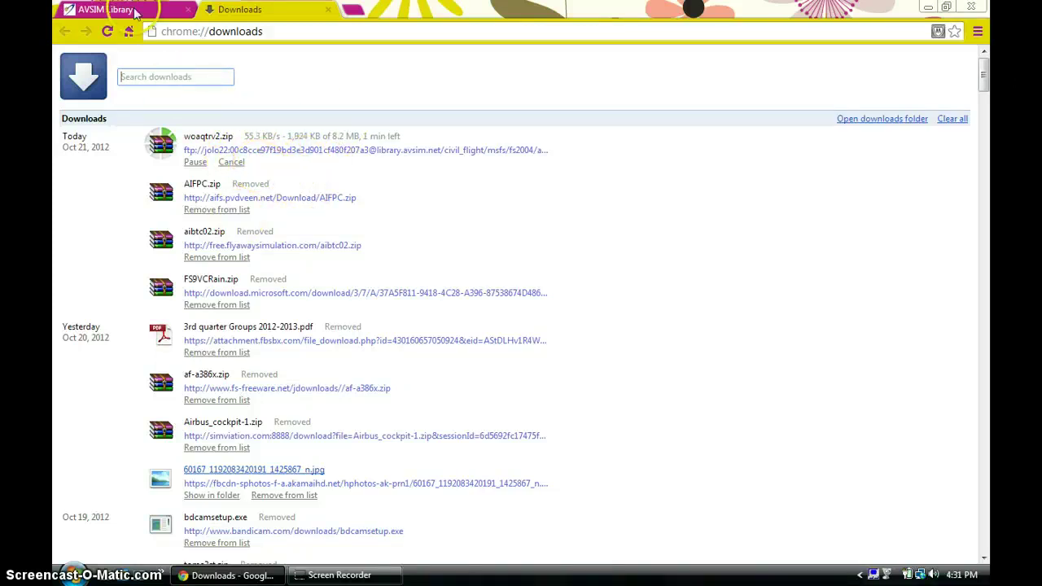
Return to the AVSIM Library tab and search Google for AIFPC from there
{"action": "left_click", "coordinate": [97, 9]}
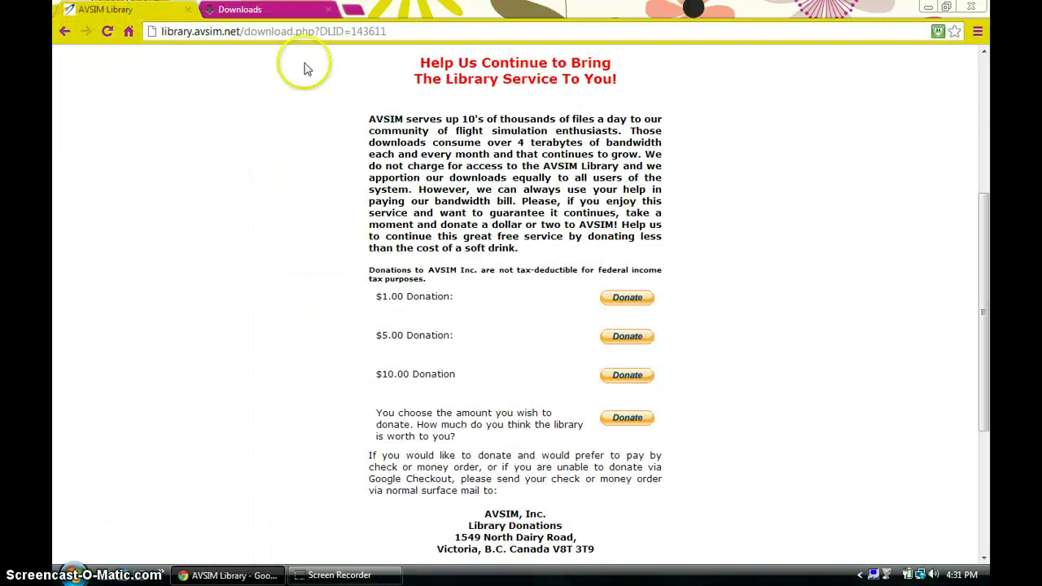
{"action": "left_click", "coordinate": [308, 32]}
{"action": "key", "text": "BackSpace"}
{"action": "key", "text": "Caps_Lock"}
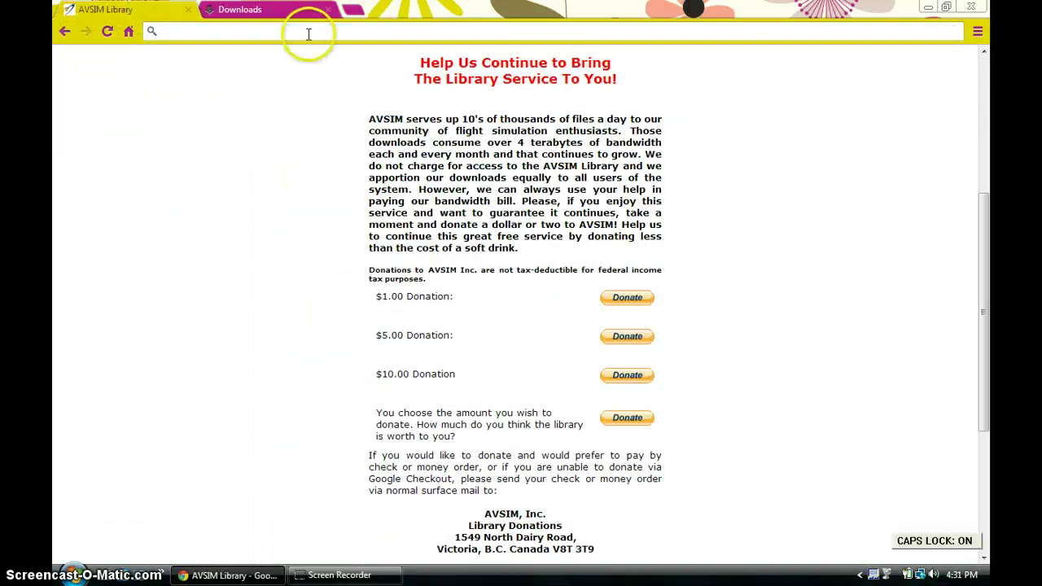
{"action": "type", "text": "AIFPC"}
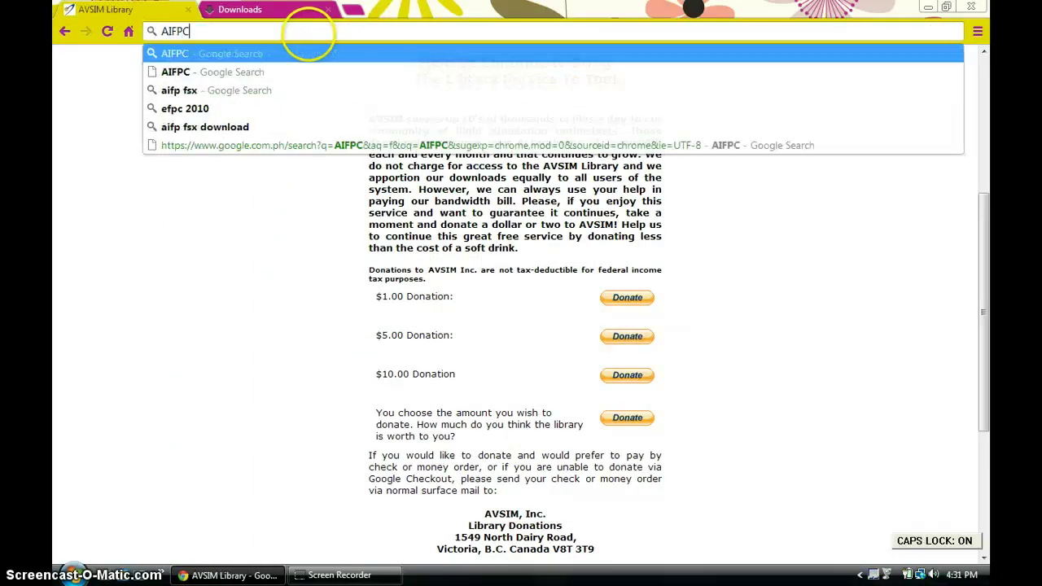
{"action": "key", "text": "Return"}
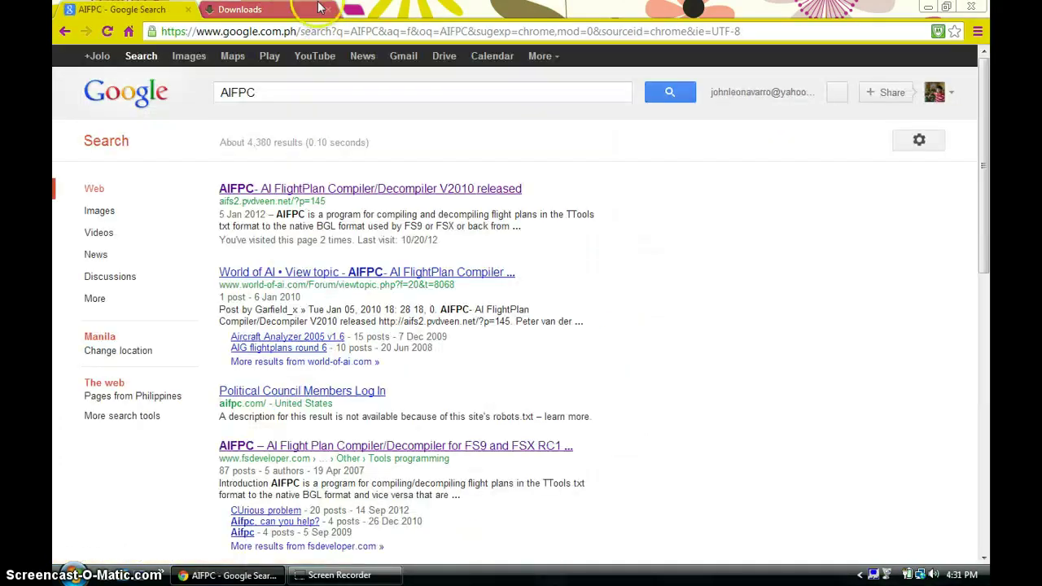
View the AIFPC V2010 page and its site's Downloads page, close it, and return to the Google results
{"action": "left_click", "coordinate": [341, 189]}
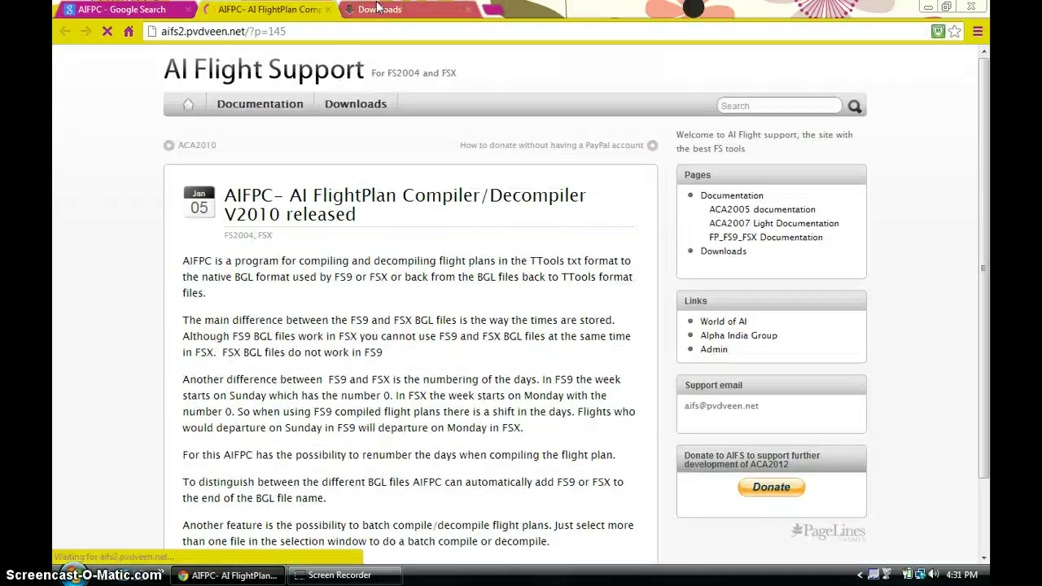
{"action": "left_click", "coordinate": [350, 104]}
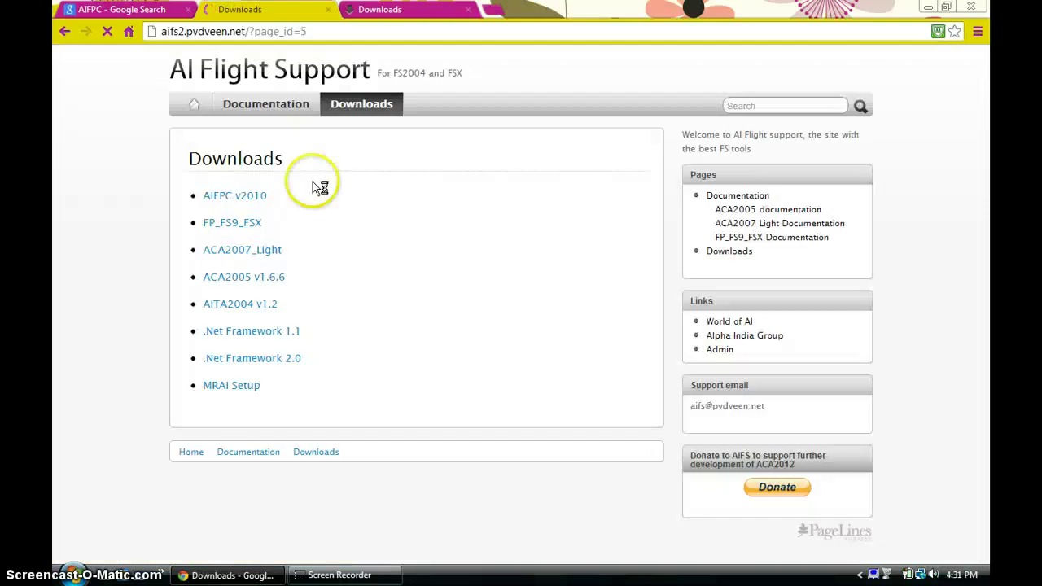
{"action": "left_click", "coordinate": [331, 10]}
{"action": "left_click", "coordinate": [271, 9]}
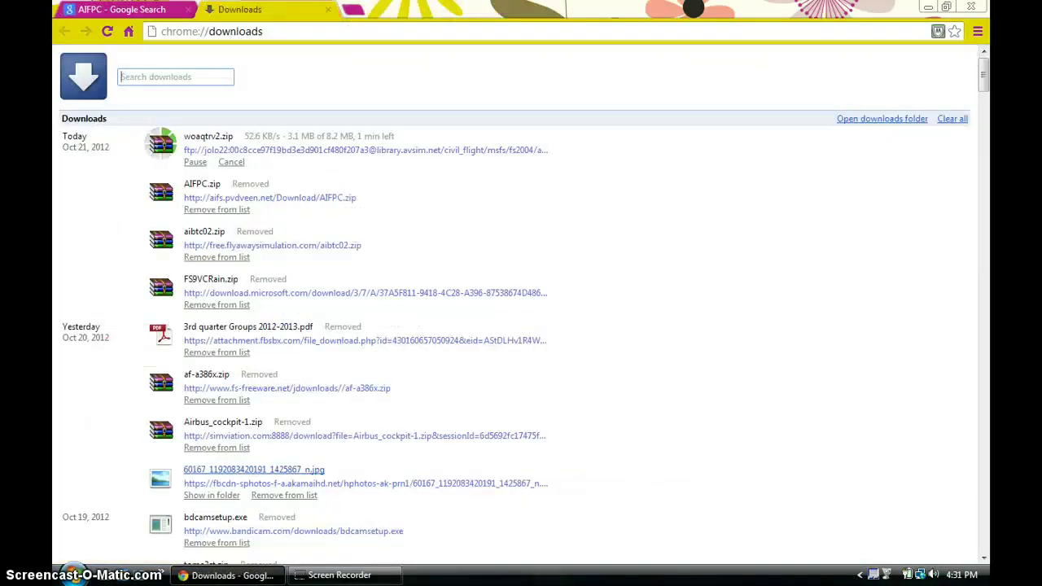
{"action": "left_click", "coordinate": [122, 9]}
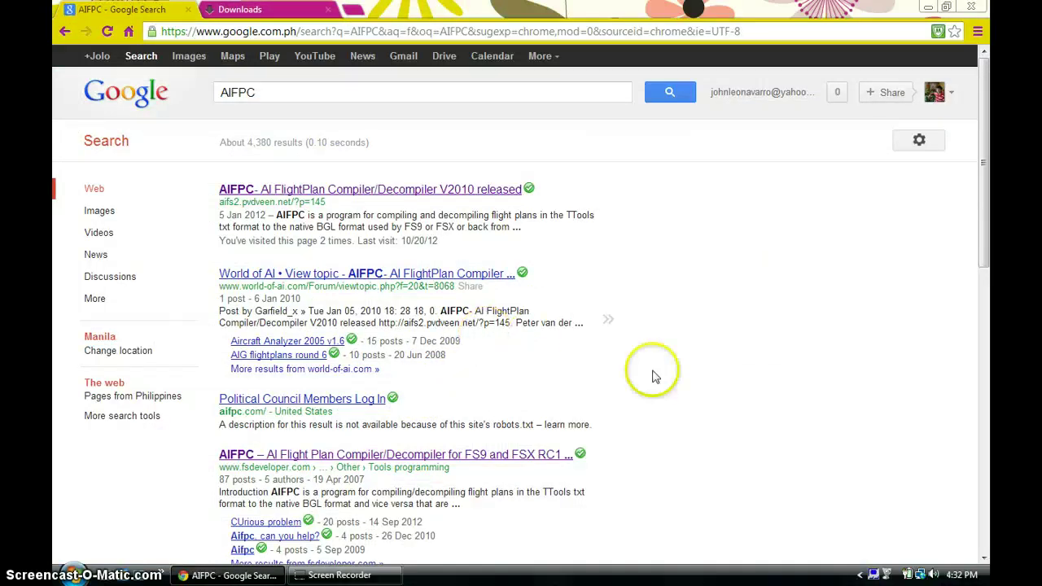
Open the USB drive (F:) in Windows Explorer and locate the AIFPC folder and ZIP archive
{"action": "left_click", "coordinate": [57, 570]}
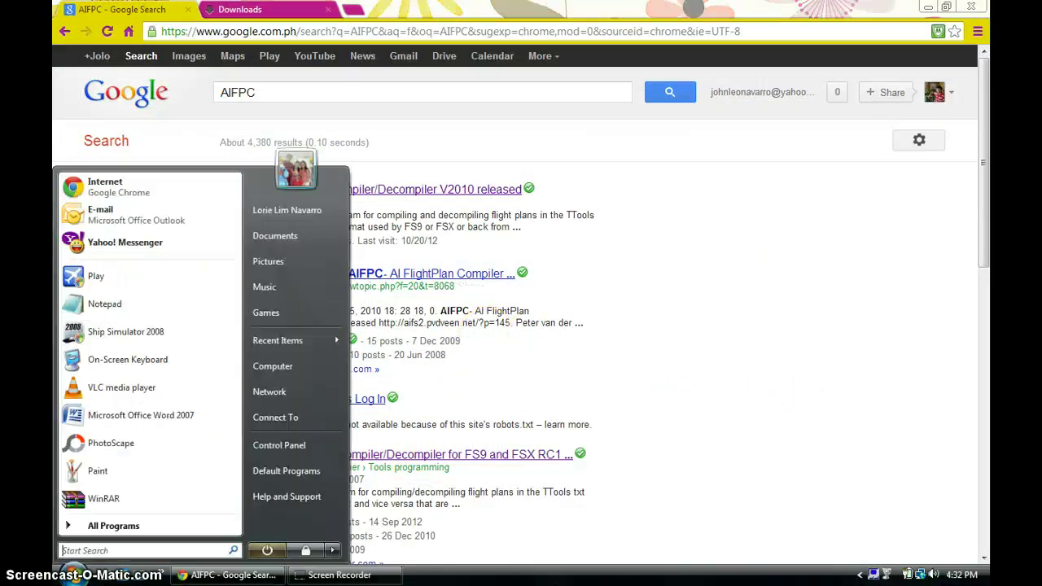
{"action": "left_click", "coordinate": [295, 367]}
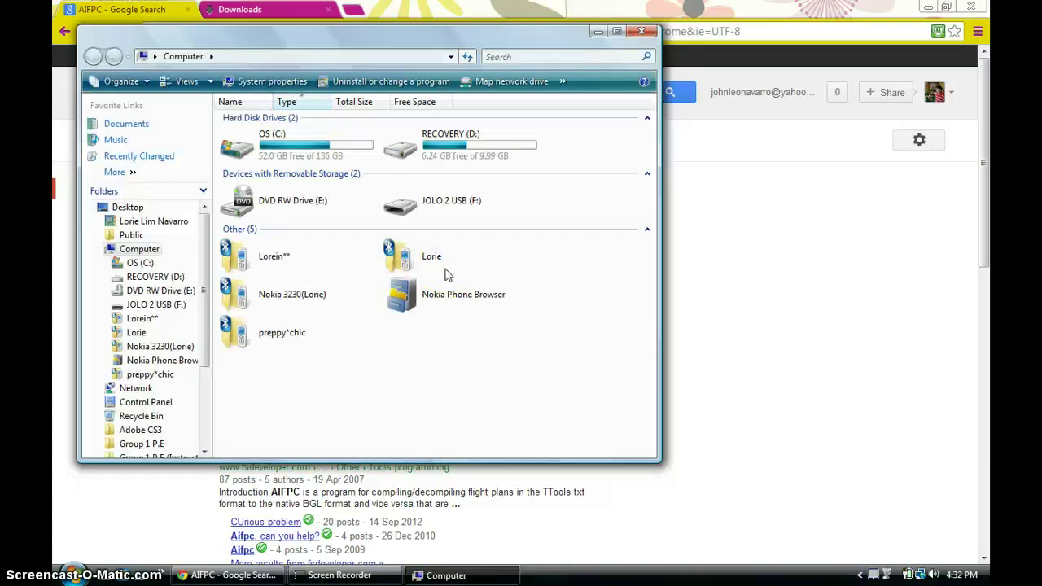
{"action": "double_click", "coordinate": [445, 218]}
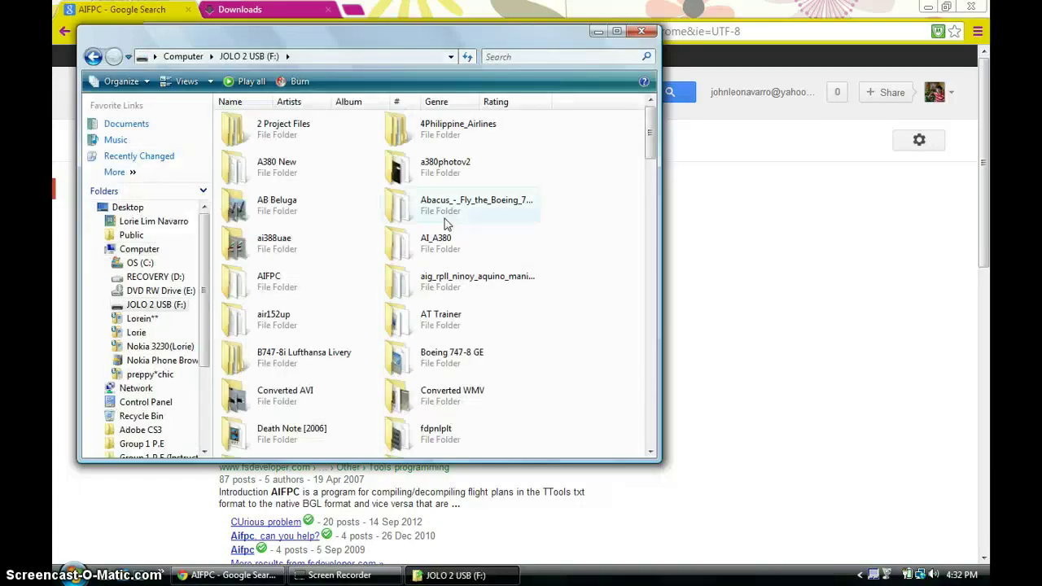
{"action": "scroll", "coordinate": [436, 313], "scroll_direction": "down", "scroll_amount": 3}
{"action": "scroll", "coordinate": [434, 318], "scroll_direction": "up", "scroll_amount": 3}
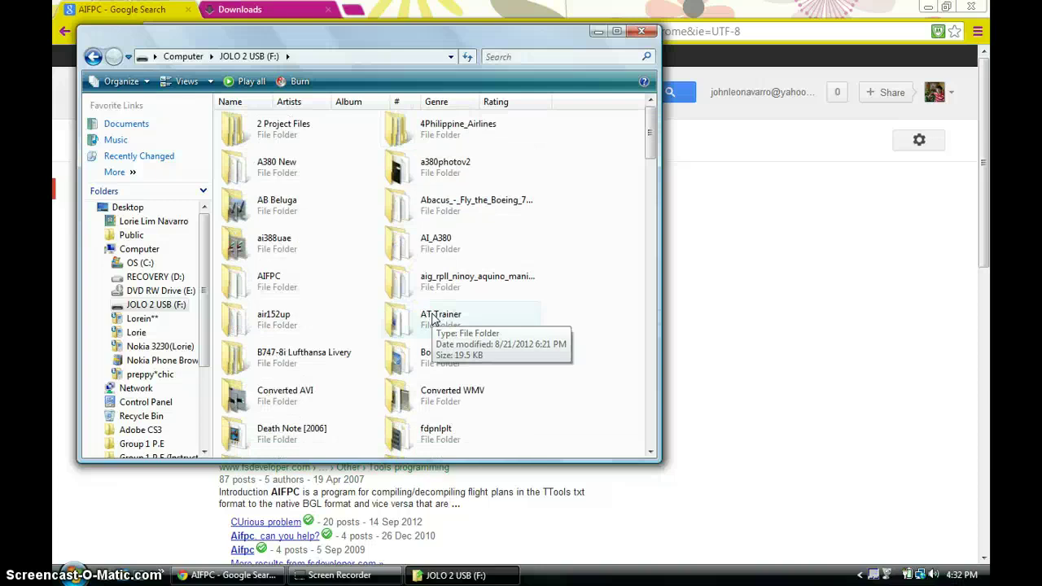
{"action": "left_click", "coordinate": [269, 285]}
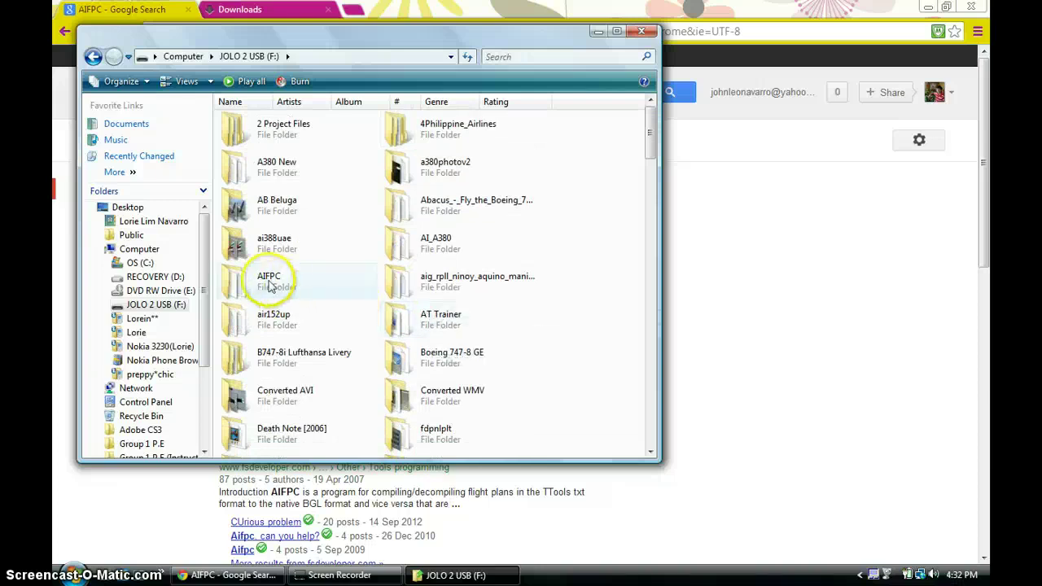
{"action": "scroll", "coordinate": [456, 402], "scroll_direction": "down", "scroll_amount": 10}
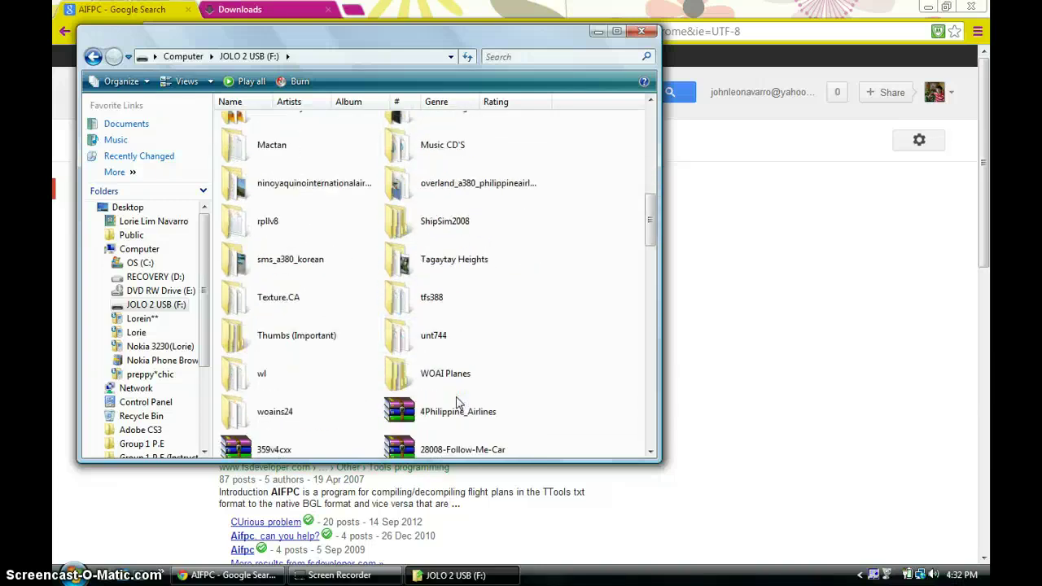
{"action": "scroll", "coordinate": [456, 402], "scroll_direction": "down", "scroll_amount": 10}
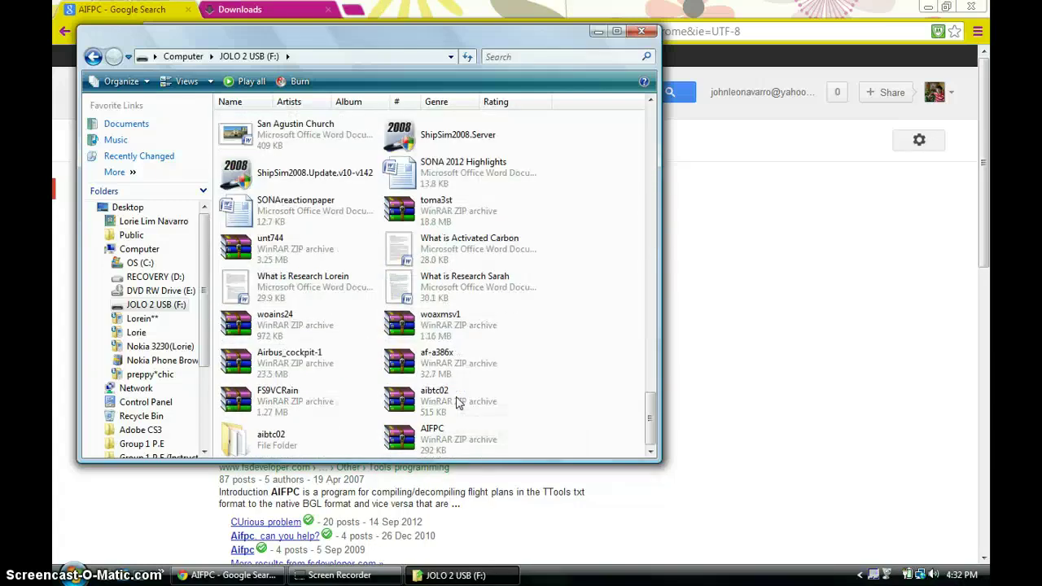
View the contents of the AIFPC archive in WinRAR, close it, and return to the browser's downloads list
{"action": "left_click", "coordinate": [461, 448]}
{"action": "left_click", "coordinate": [443, 452]}
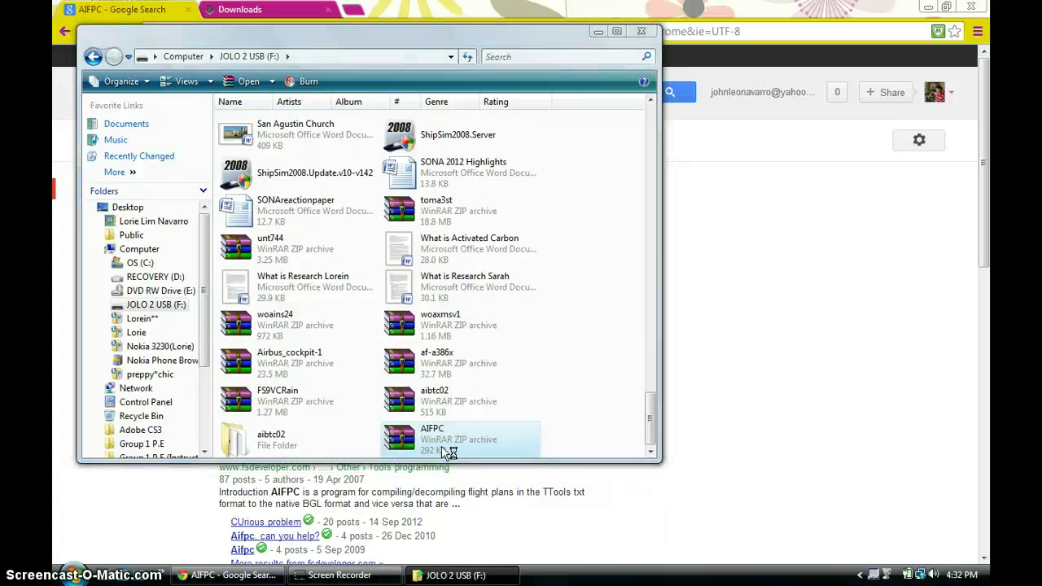
{"action": "double_click", "coordinate": [452, 437]}
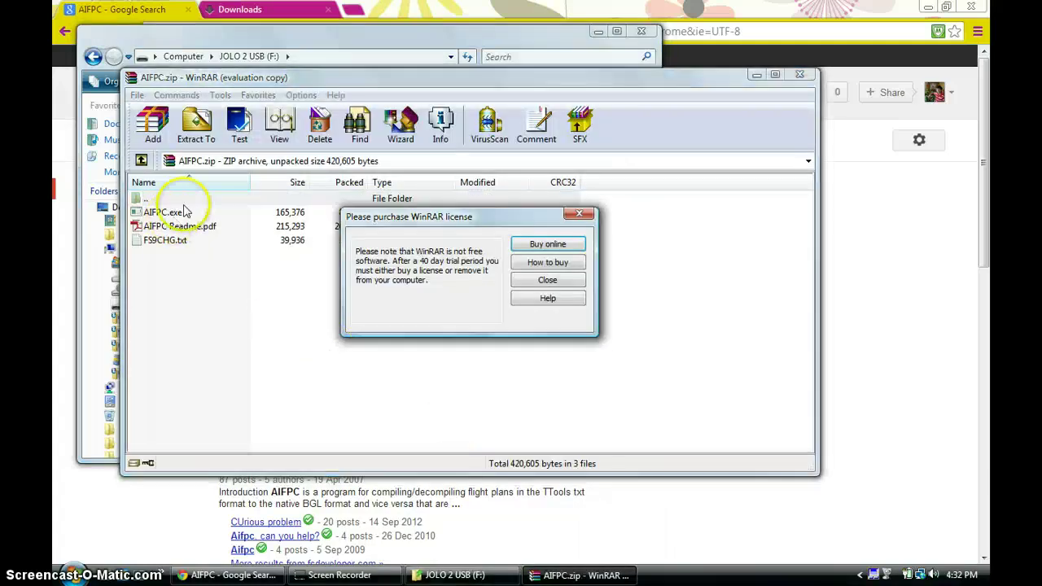
{"action": "left_click", "coordinate": [533, 281]}
{"action": "left_click", "coordinate": [253, 350]}
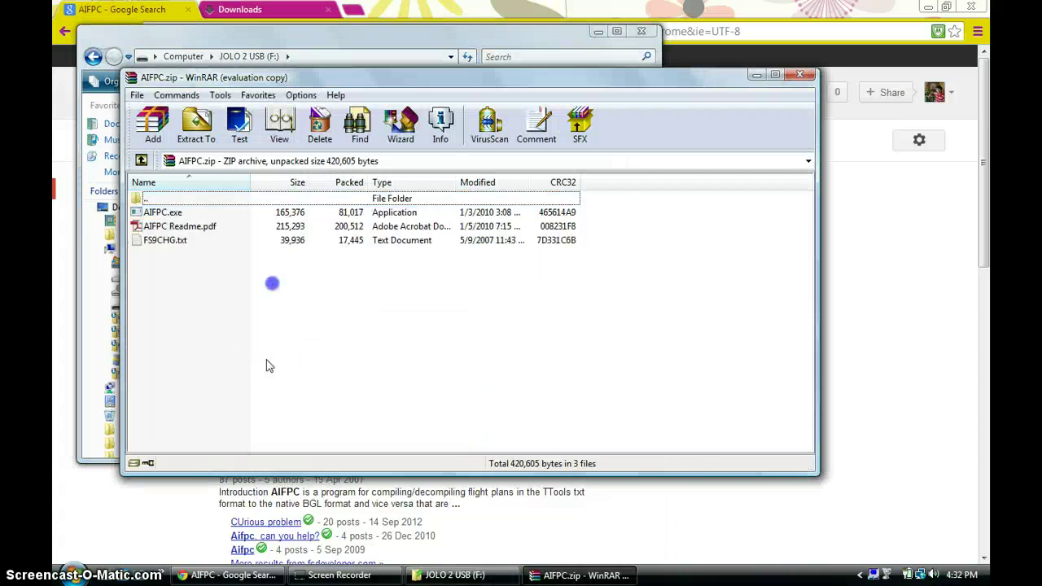
{"action": "left_click", "coordinate": [798, 74]}
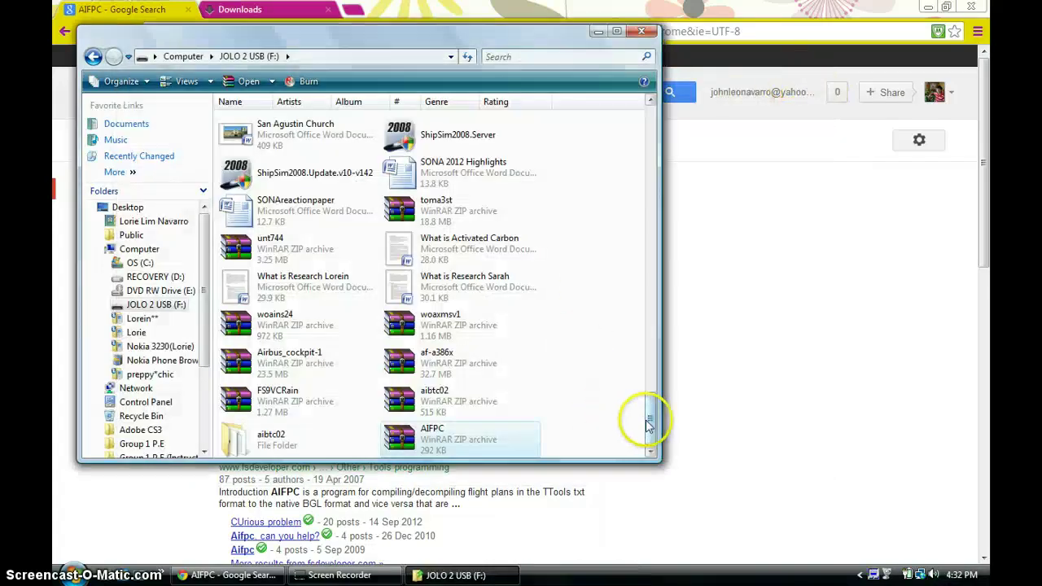
{"action": "left_click_drag", "start_coordinate": [650, 423], "coordinate": [643, 130]}
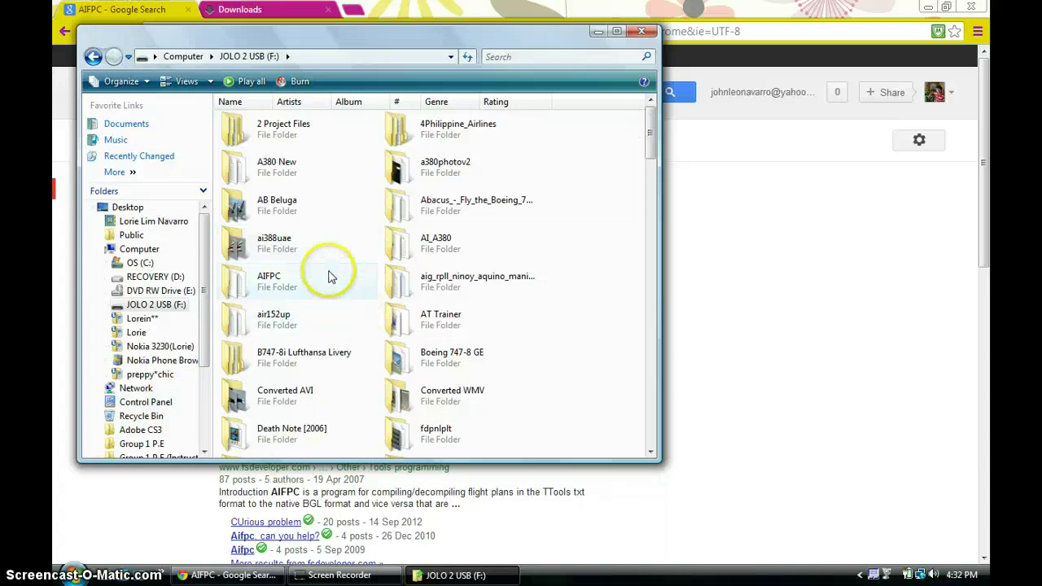
{"action": "left_click", "coordinate": [244, 9]}
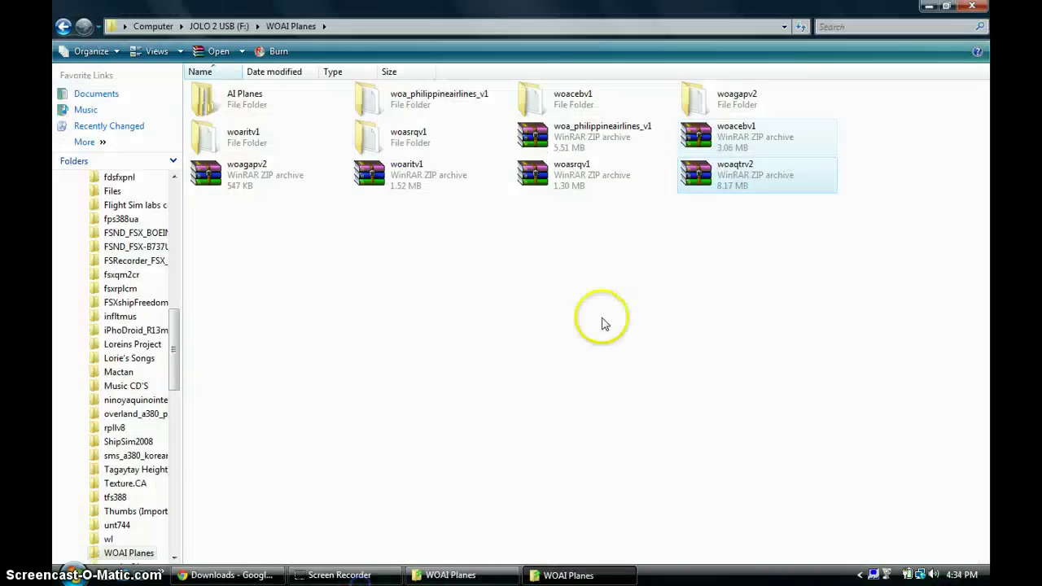
Close the duplicate WOAI Planes window and clear the selection in the remaining one
{"action": "left_click", "coordinate": [439, 575]}
{"action": "left_click", "coordinate": [641, 30]}
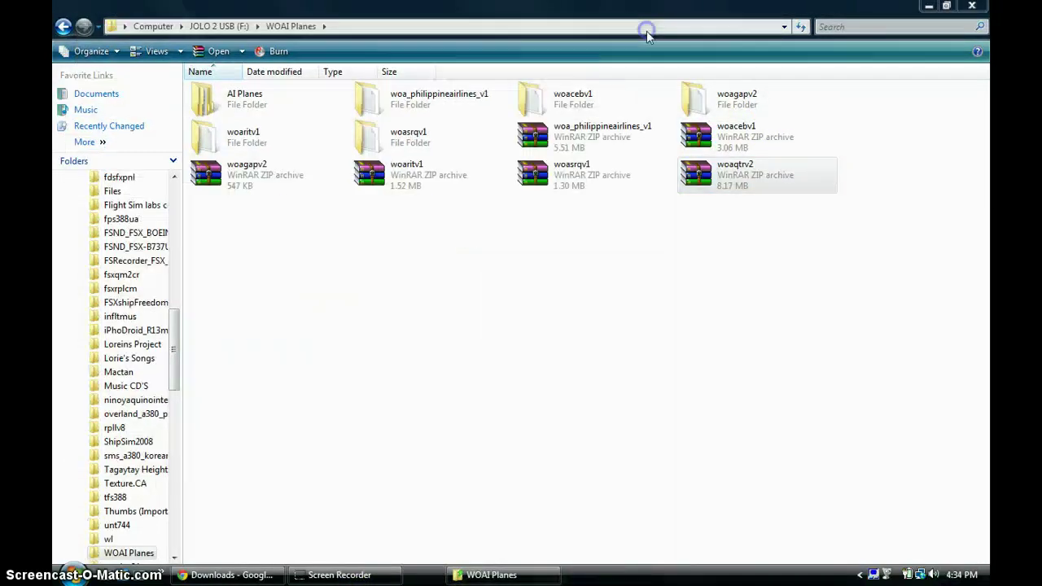
{"action": "left_click", "coordinate": [640, 336]}
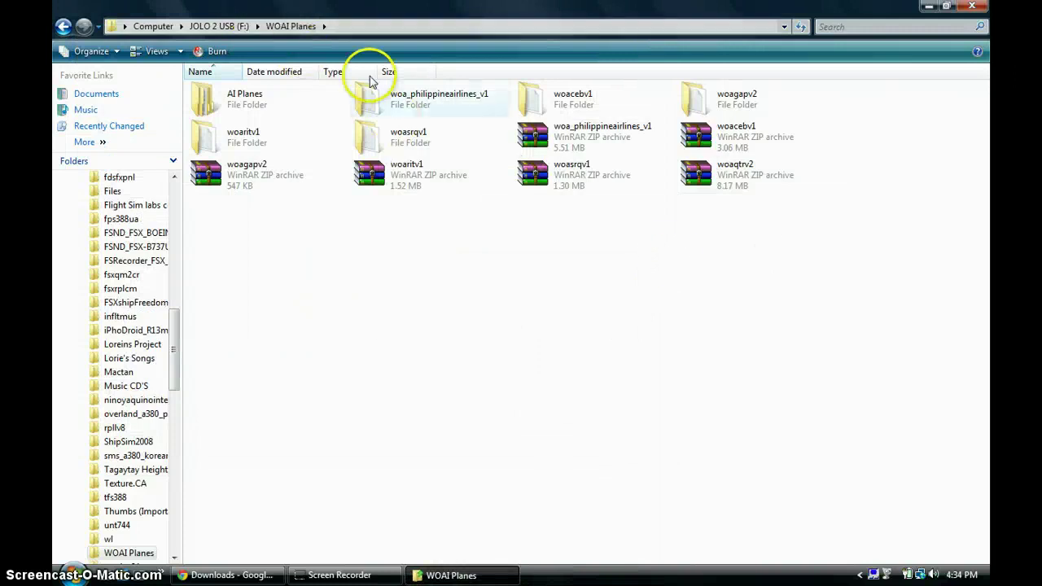
Open the woains24 folder on the USB drive (F:) and launch WOAI Installer
{"action": "left_click", "coordinate": [234, 27]}
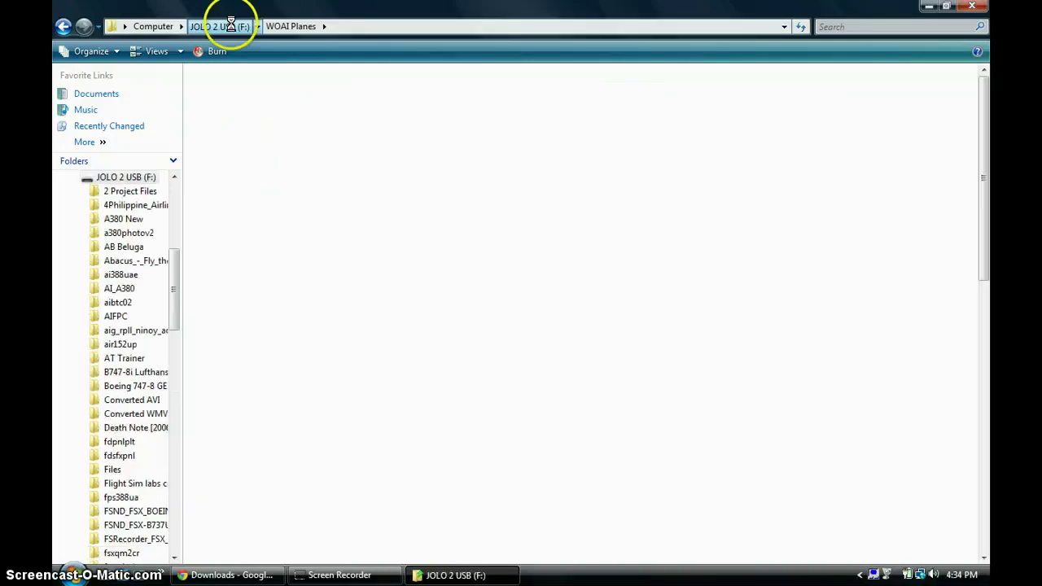
{"action": "scroll", "coordinate": [981, 204], "scroll_direction": "down", "scroll_amount": 1}
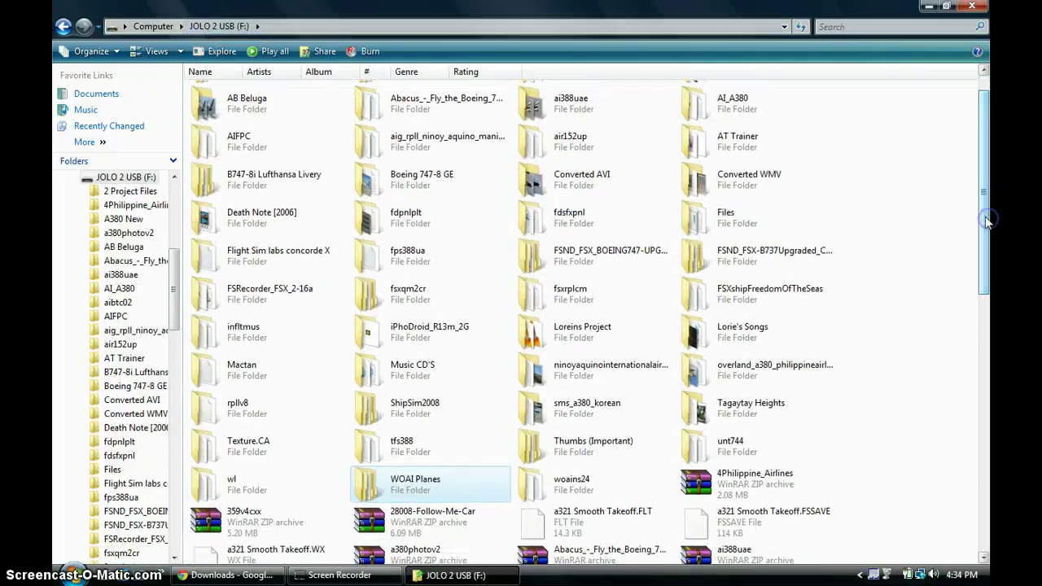
{"action": "double_click", "coordinate": [606, 477]}
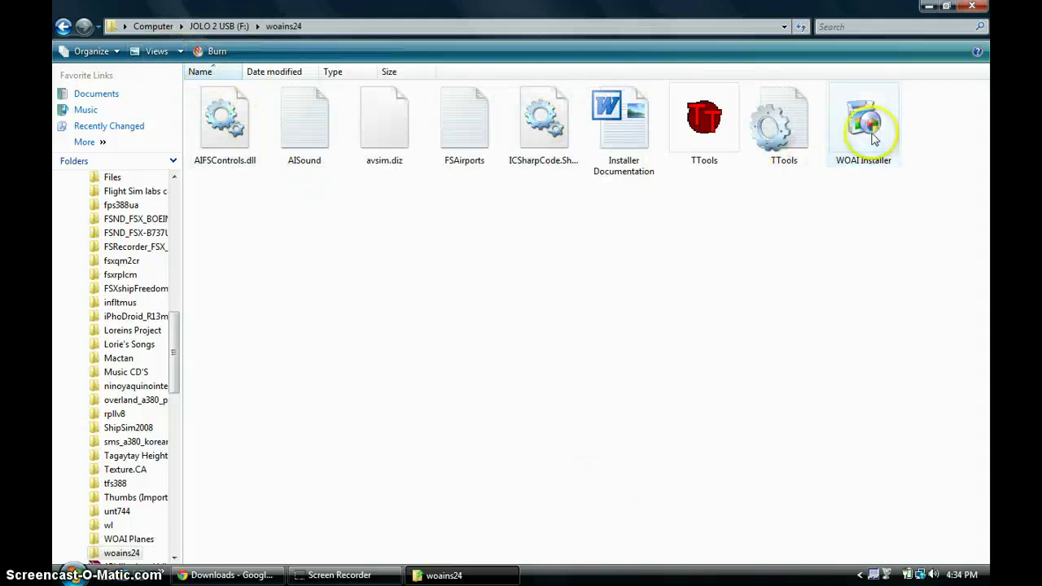
{"action": "double_click", "coordinate": [864, 155]}
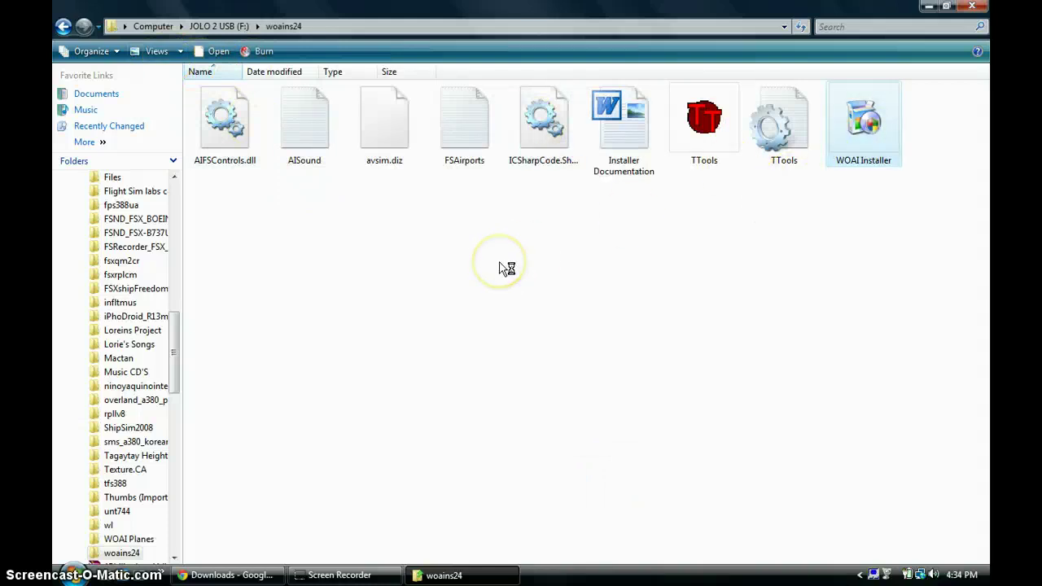
{"action": "left_click", "coordinate": [551, 365]}
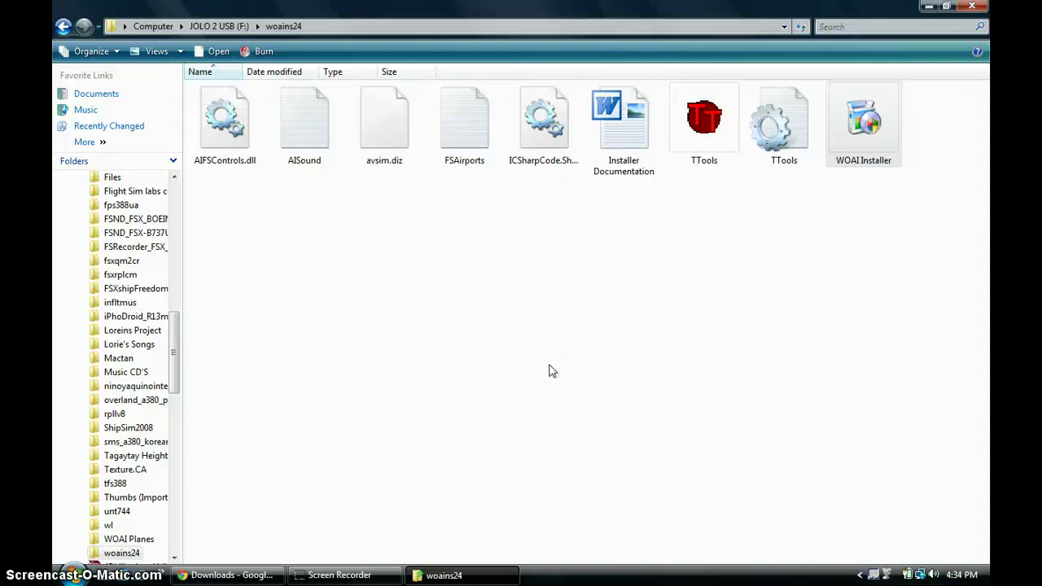
{"action": "left_click", "coordinate": [526, 396]}
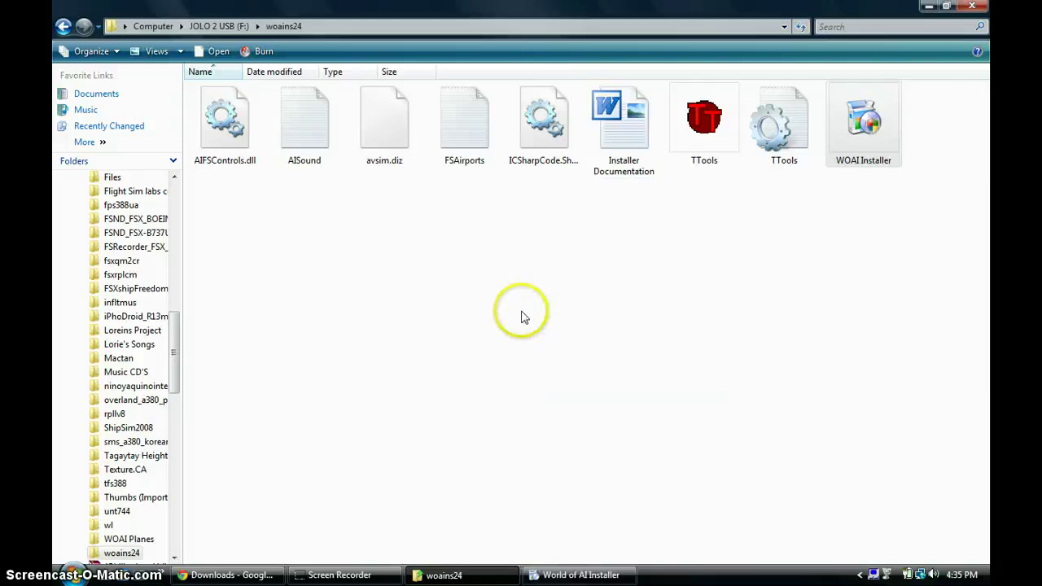
In the WOAI Installer's package selection, browse to the WOAI Planes folder, view the woasrqv1 archive in WinRAR and close it
{"action": "left_click", "coordinate": [594, 574]}
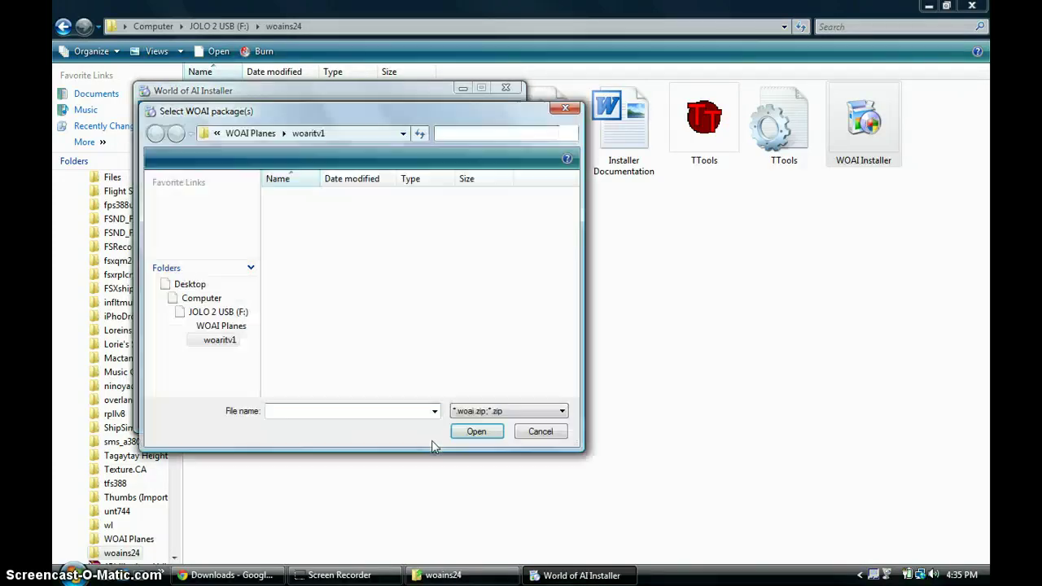
{"action": "left_click", "coordinate": [261, 133]}
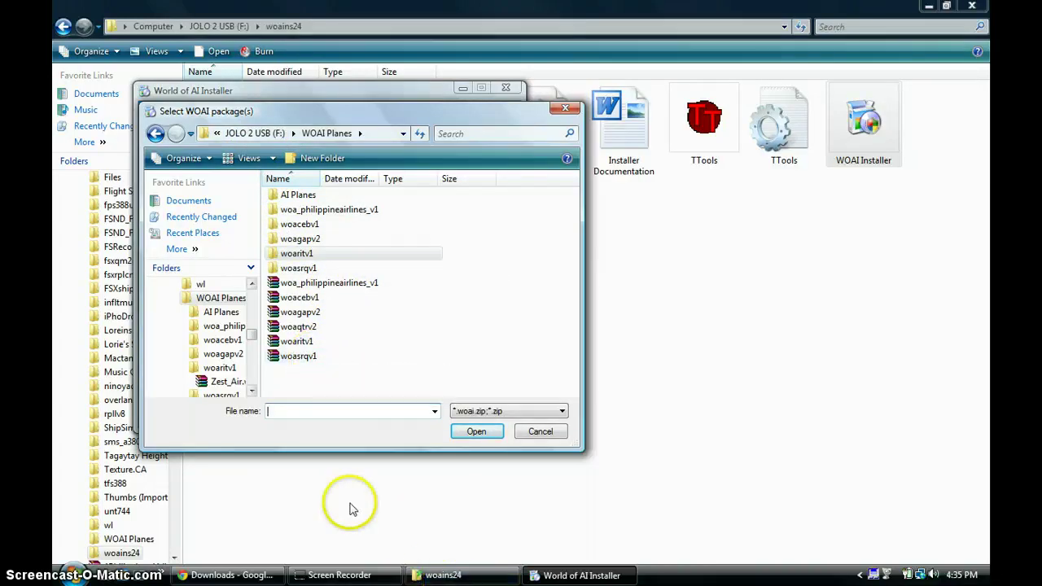
{"action": "key", "text": "End"}
{"action": "key", "text": "shift+F10"}
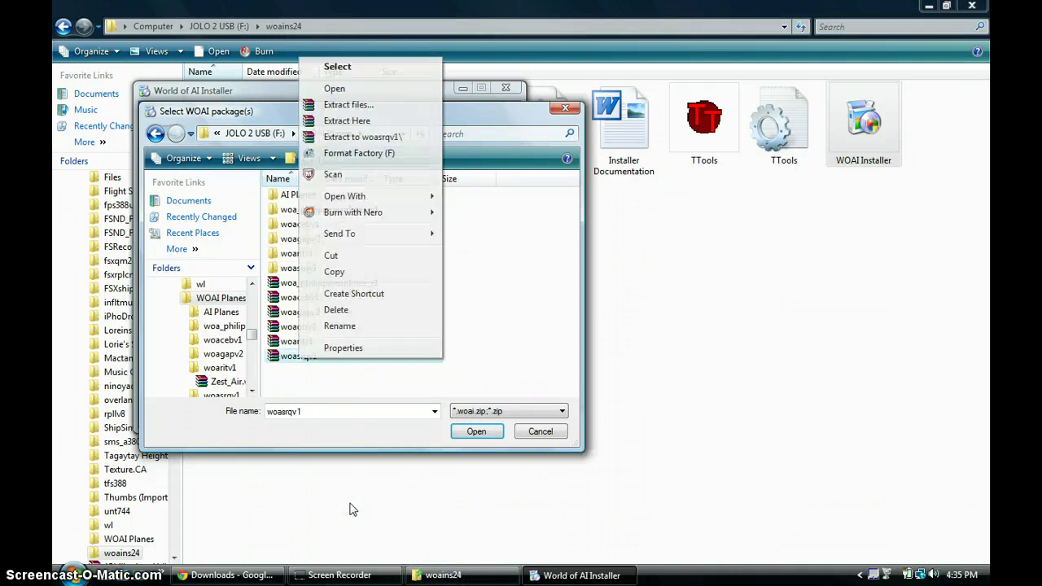
{"action": "key", "text": "Up"}
{"action": "key", "text": "Up"}
{"action": "key", "text": "Up"}
{"action": "key", "text": "Up"}
{"action": "key", "text": "Return"}
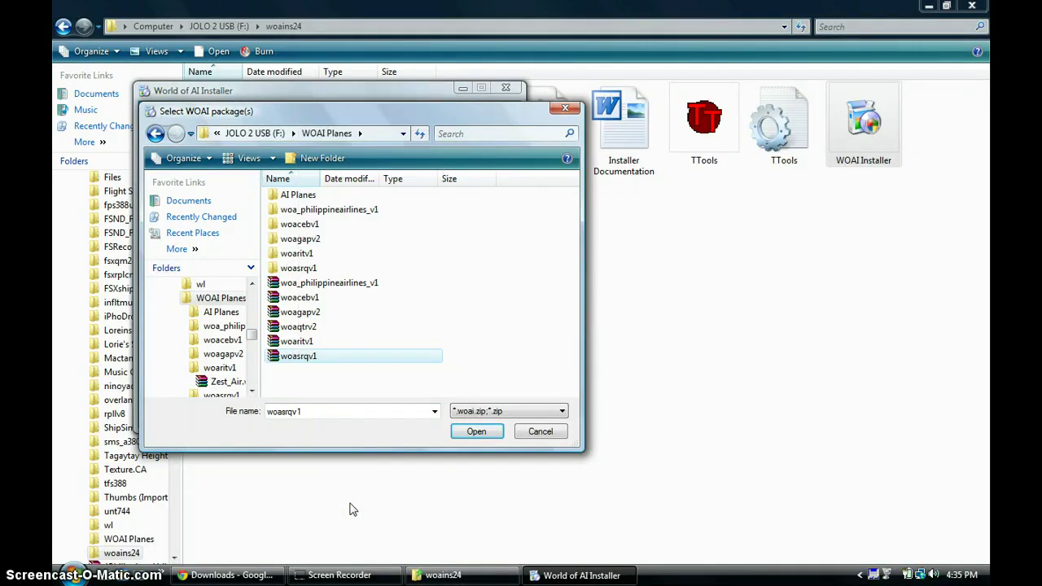
{"action": "left_click", "coordinate": [398, 331]}
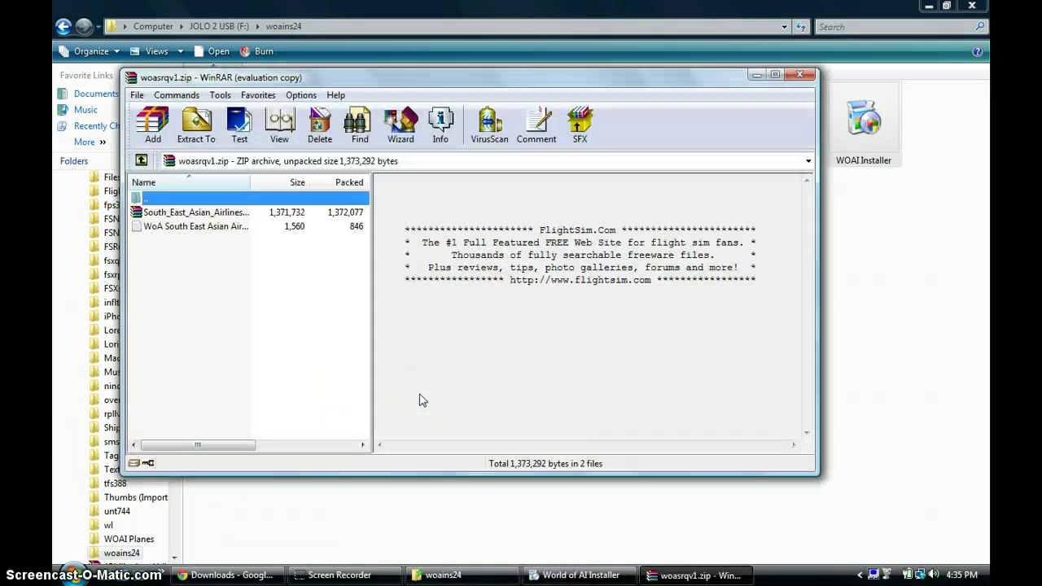
{"action": "left_click", "coordinate": [569, 283]}
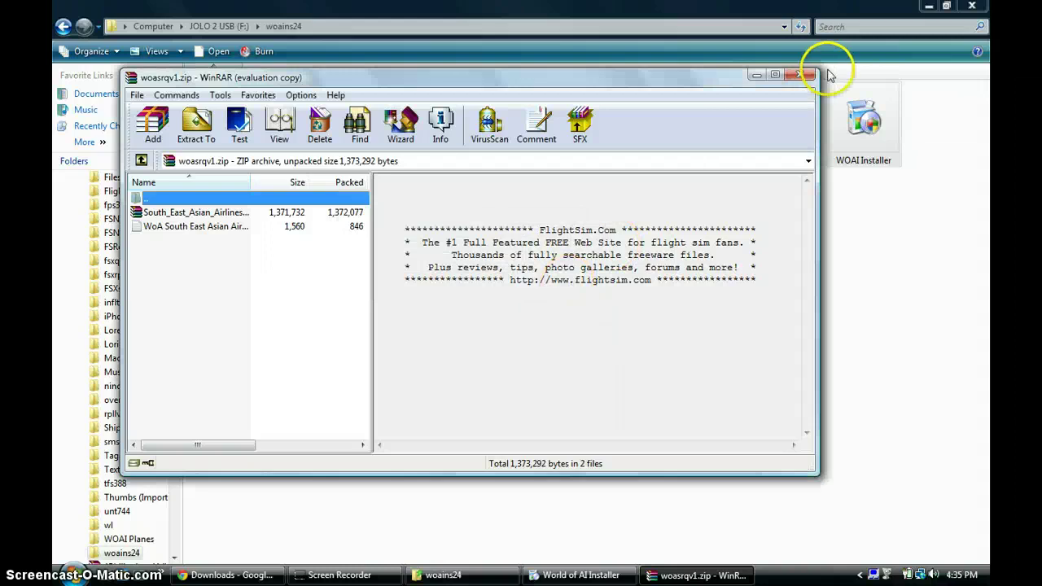
{"action": "left_click", "coordinate": [799, 75]}
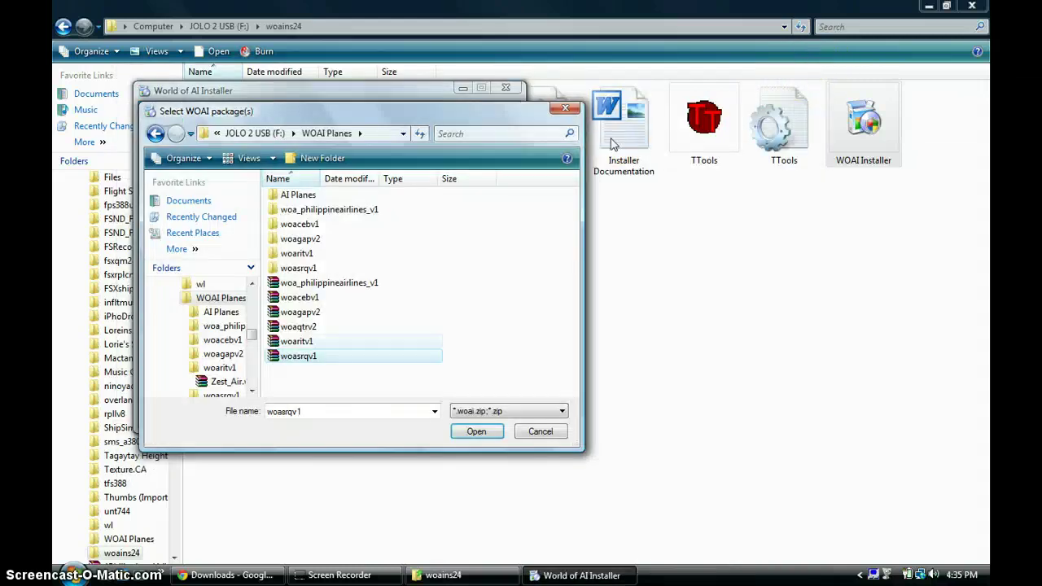
View the contents of the woaqtrv2 archive in WinRAR, close it, and dismiss the package selection
{"action": "key", "text": "Up"}
{"action": "key", "text": "Up"}
{"action": "key", "text": "shift+F10"}
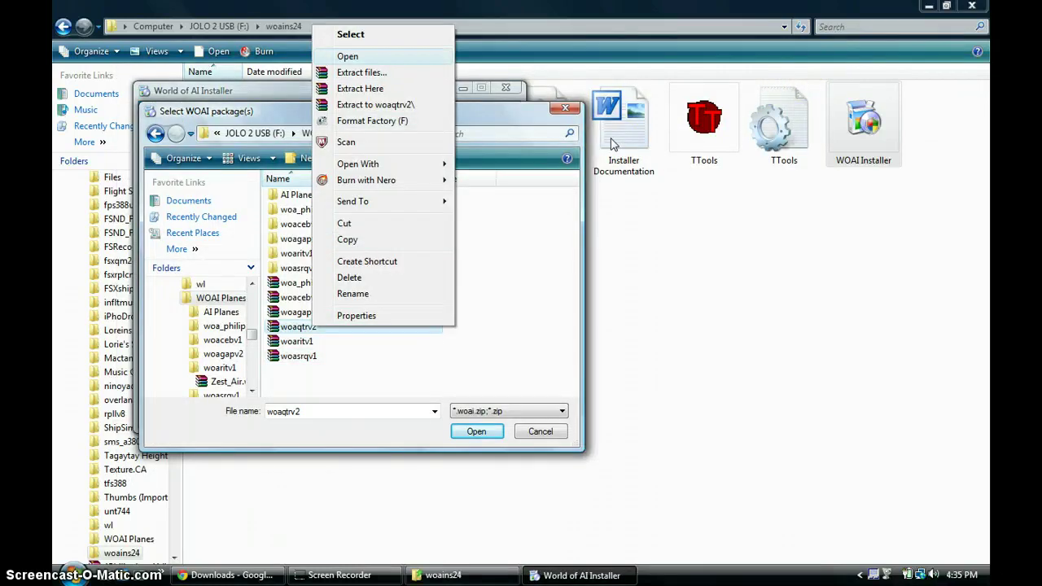
{"action": "left_click", "coordinate": [362, 56]}
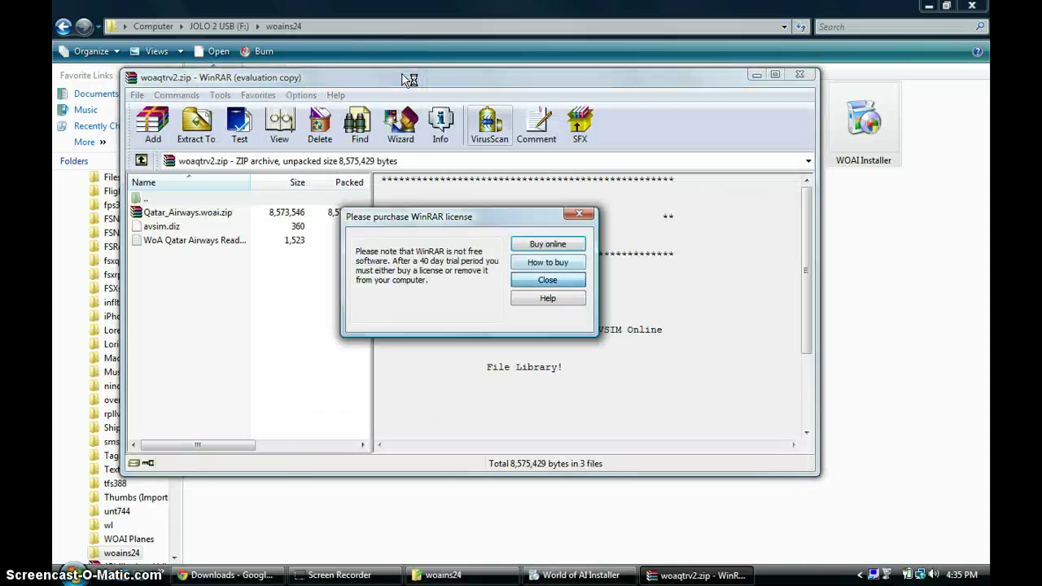
{"action": "key", "text": "Escape"}
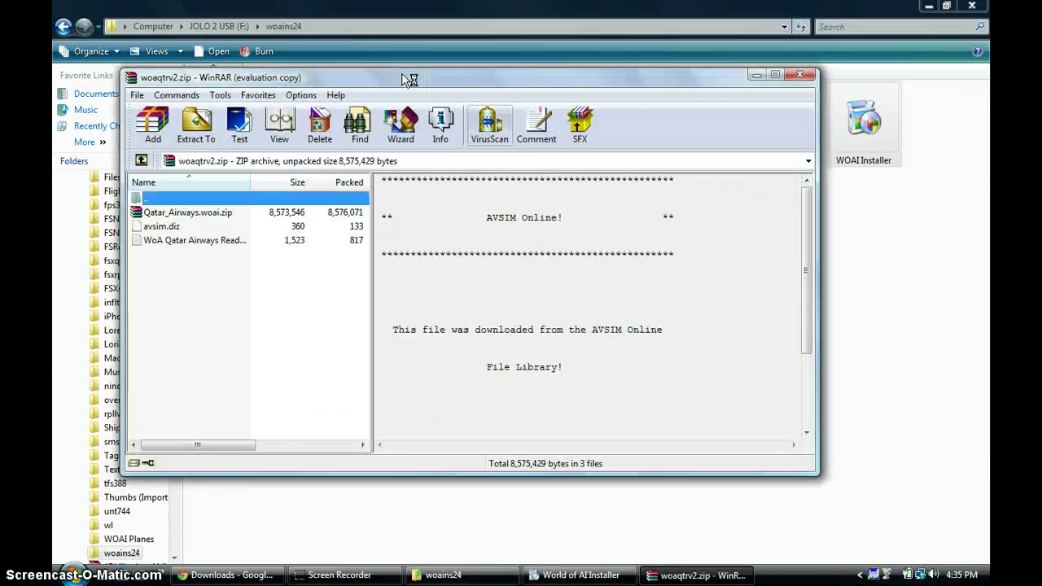
{"action": "left_click", "coordinate": [804, 74]}
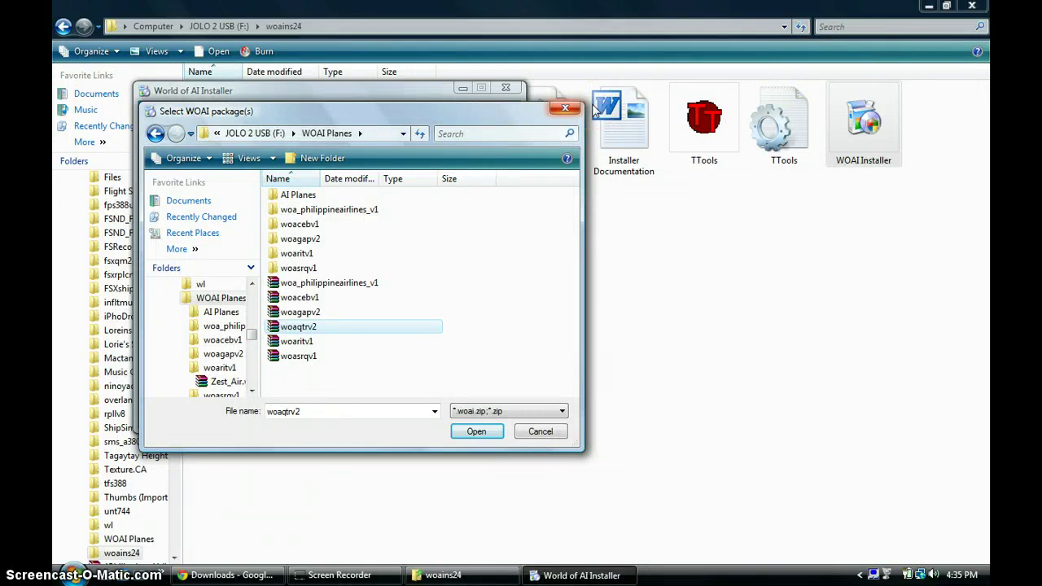
{"action": "left_click", "coordinate": [570, 109]}
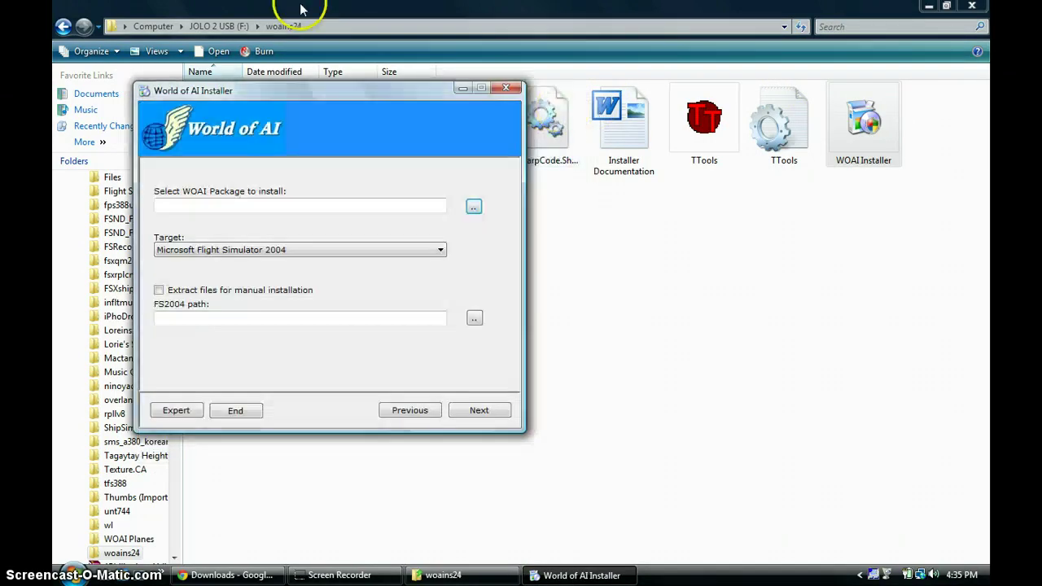
Open the WOAI Planes folder on the USB drive (F:) and extract the woaqtrv2 archive to its own woaqtrv2 folder
{"action": "left_click", "coordinate": [233, 27]}
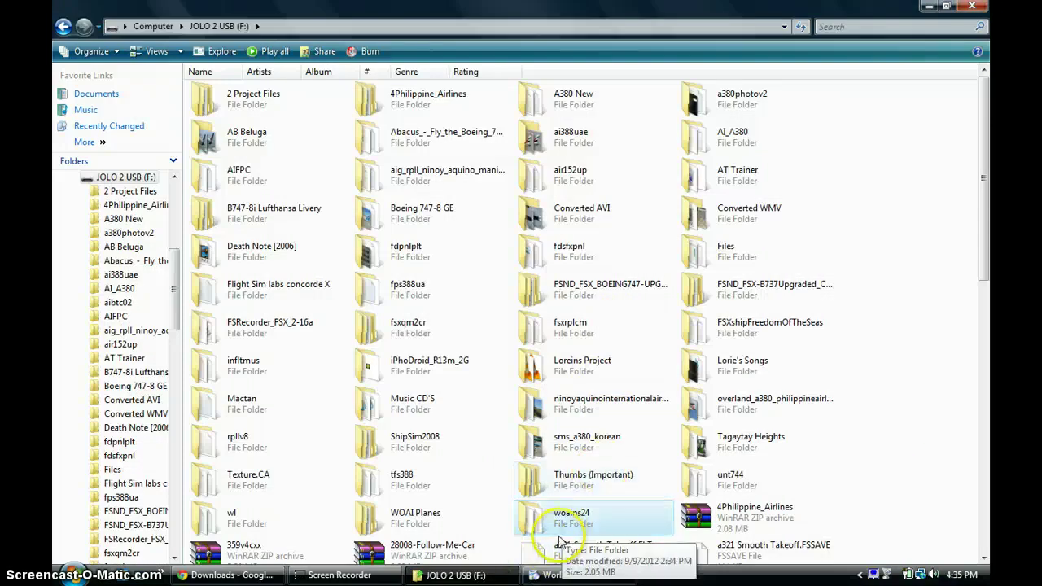
{"action": "double_click", "coordinate": [440, 514]}
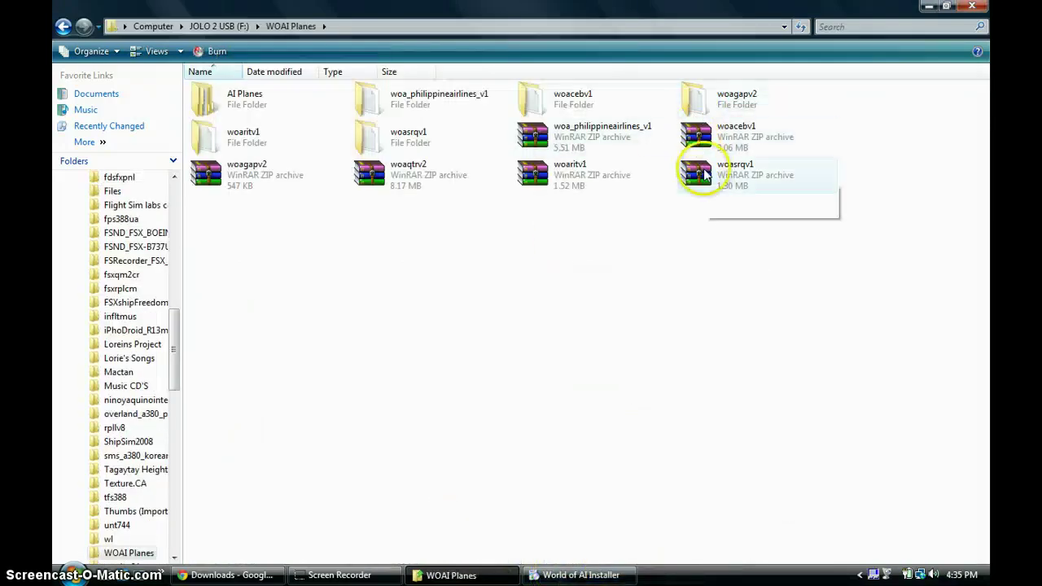
{"action": "right_click", "coordinate": [462, 181]}
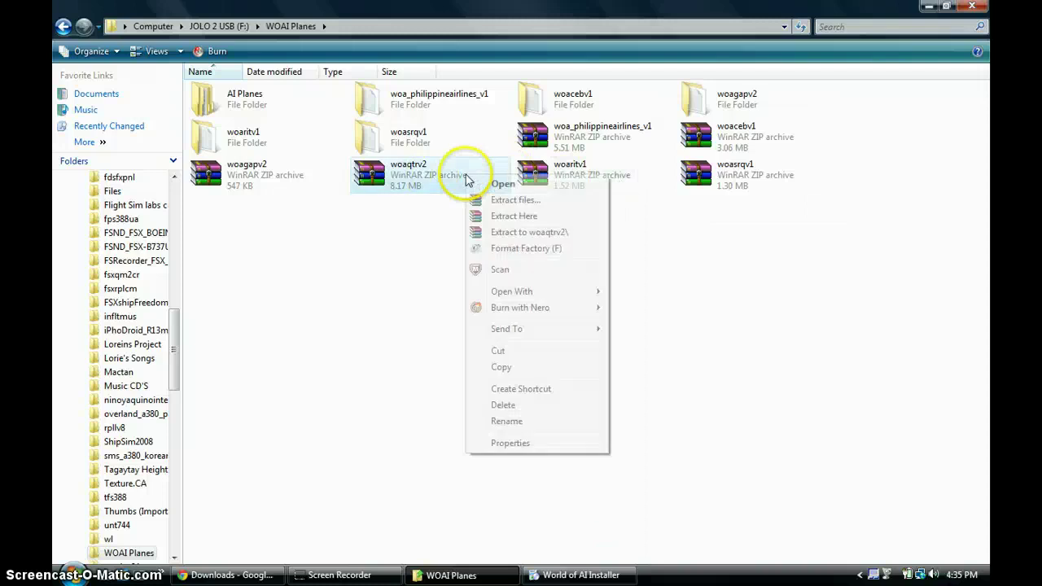
{"action": "left_click", "coordinate": [519, 232]}
{"action": "left_click", "coordinate": [489, 312]}
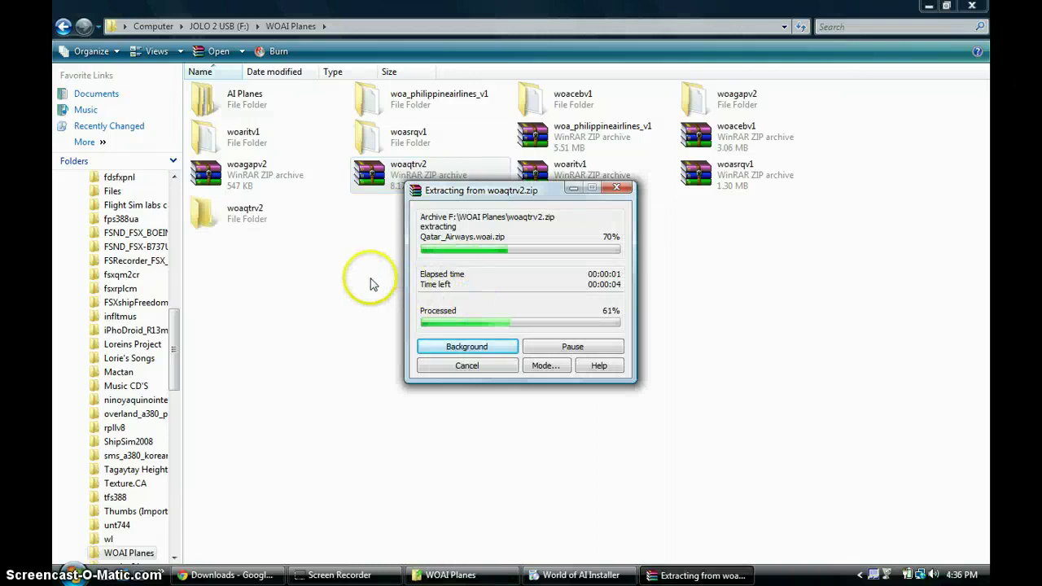
Create a new folder named Qatar Airways AI inside the AI Planes folder
{"action": "left_click", "coordinate": [252, 105]}
{"action": "double_click", "coordinate": [255, 102]}
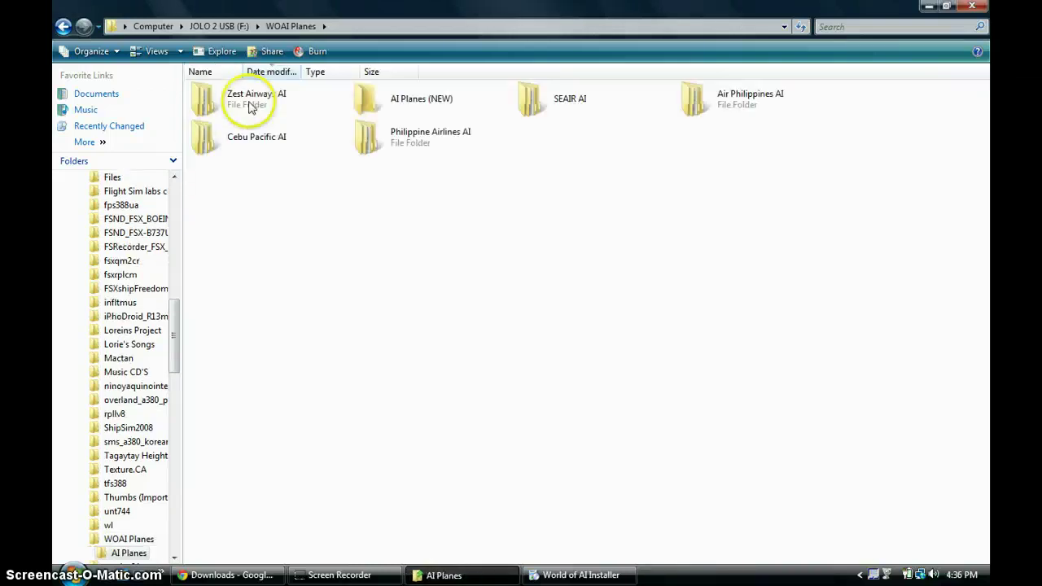
{"action": "right_click", "coordinate": [376, 276]}
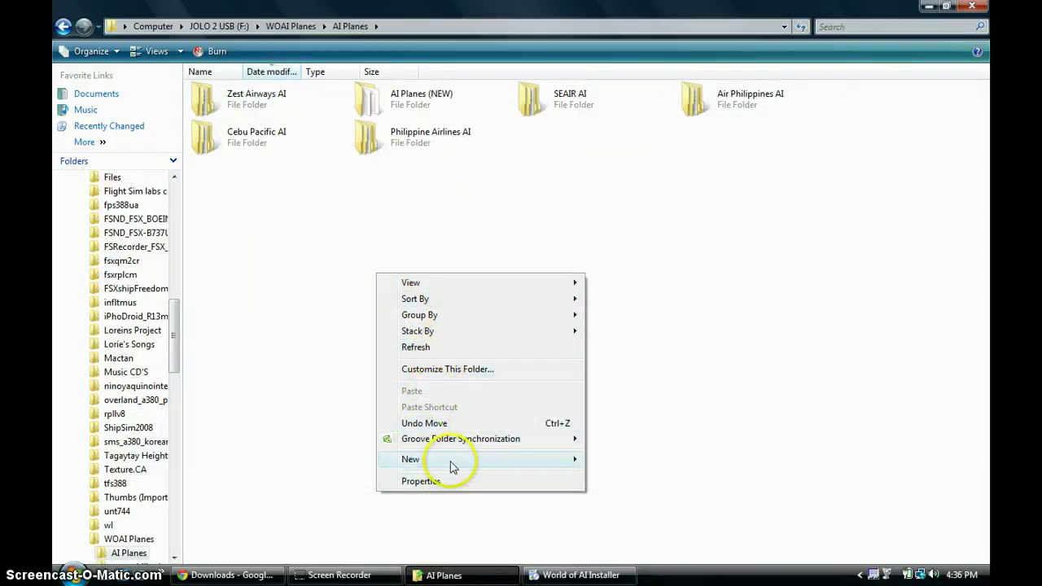
{"action": "mouse_move", "coordinate": [453, 467]}
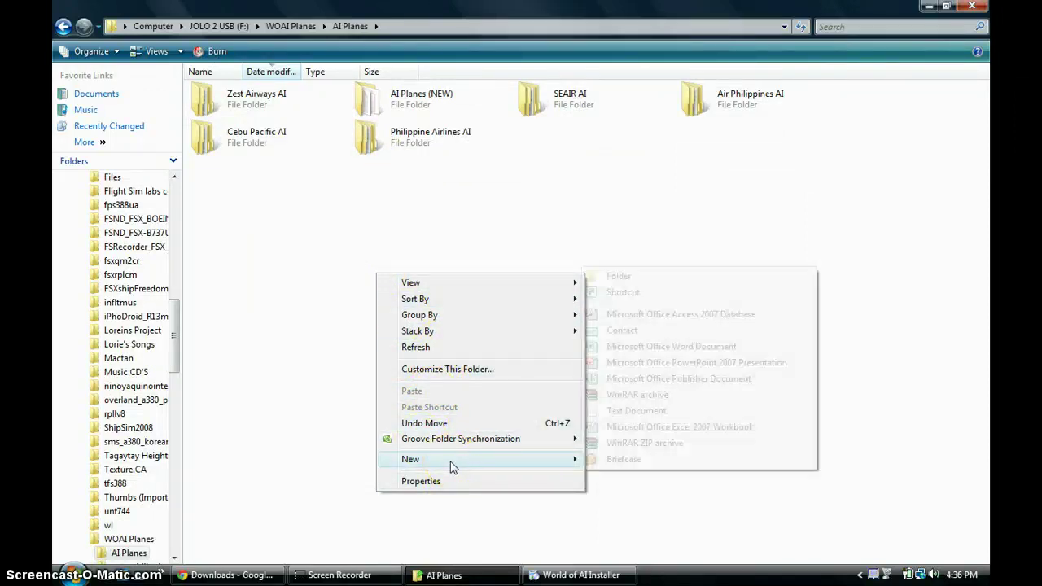
{"action": "left_click", "coordinate": [687, 277]}
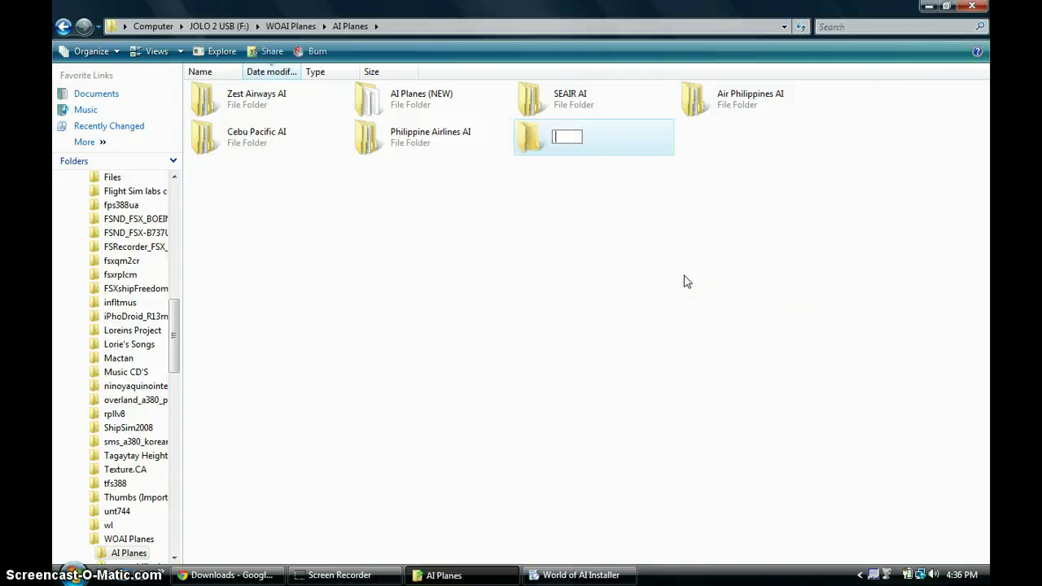
{"action": "key", "text": "Caps_Lock"}
{"action": "type", "text": "Q"}
{"action": "key", "text": "Caps_Lock"}
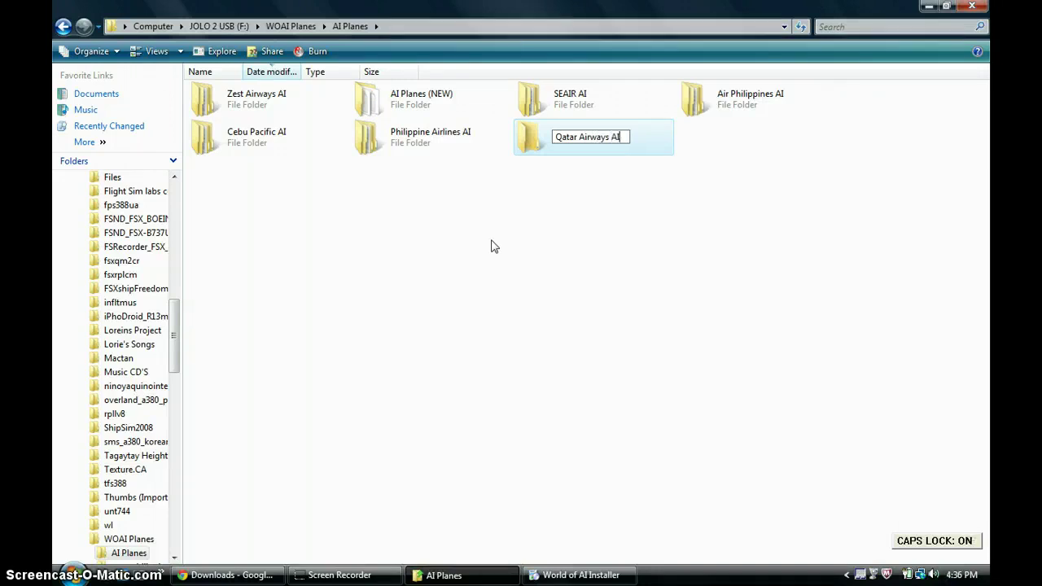
{"action": "left_click", "coordinate": [492, 244]}
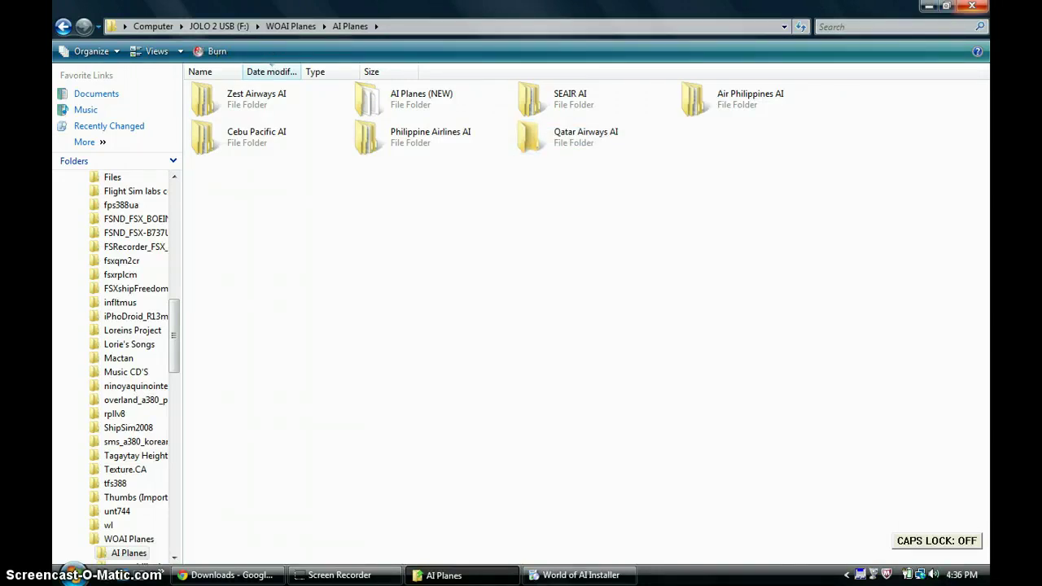
Close the folder window and select Qatar_Airways.woai from the woaqtrv2 folder as the WOAI package to install
{"action": "left_click", "coordinate": [978, 8]}
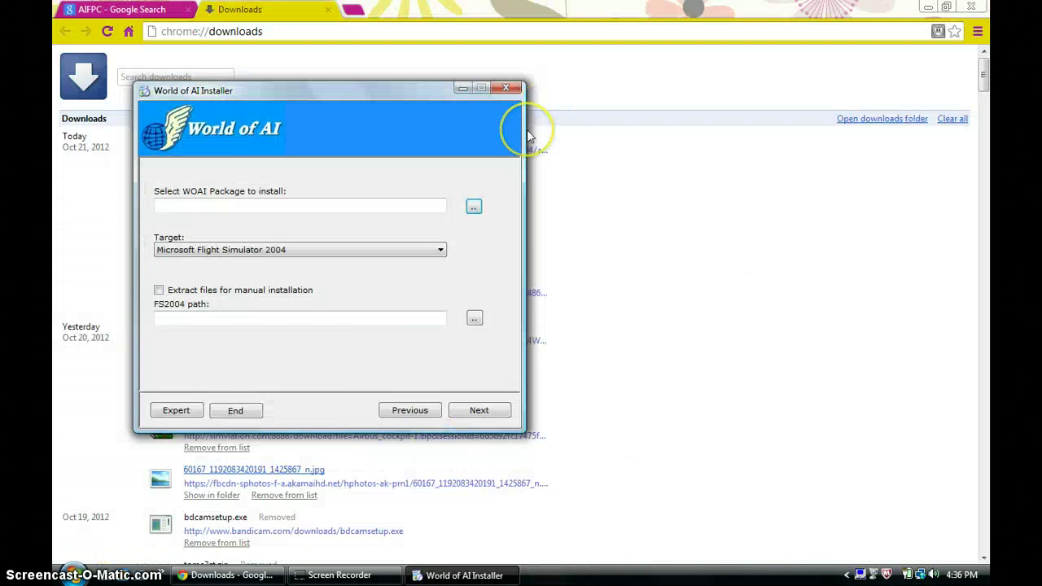
{"action": "key", "text": "space"}
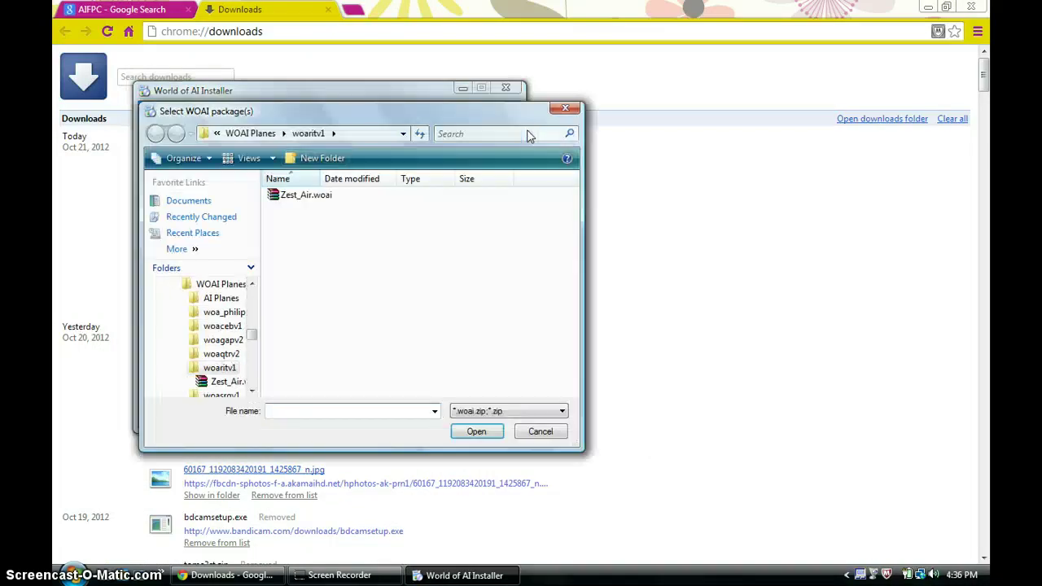
{"action": "key", "text": "alt+Up"}
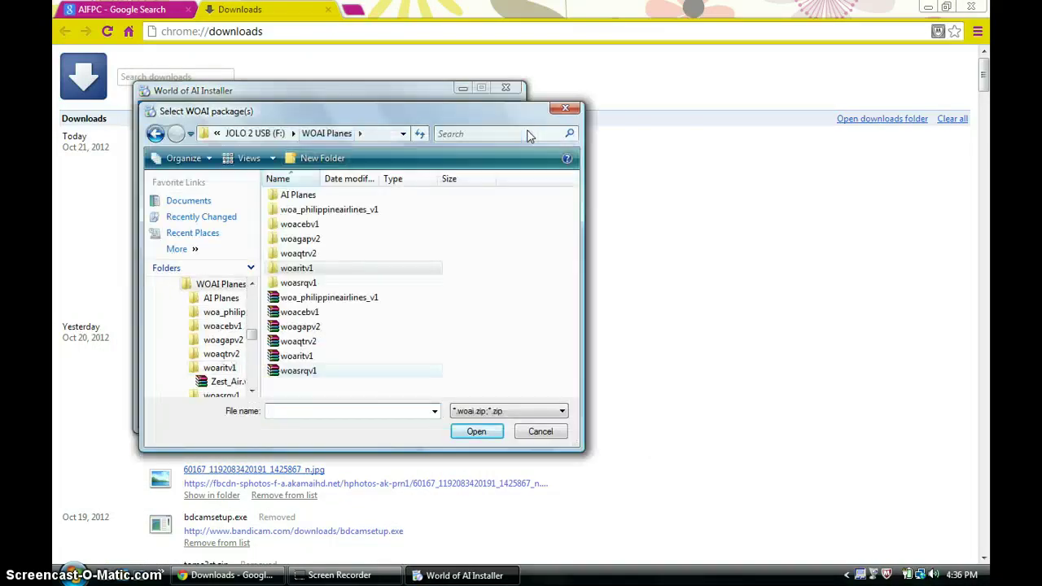
{"action": "key", "text": "Up"}
{"action": "key", "text": "Return"}
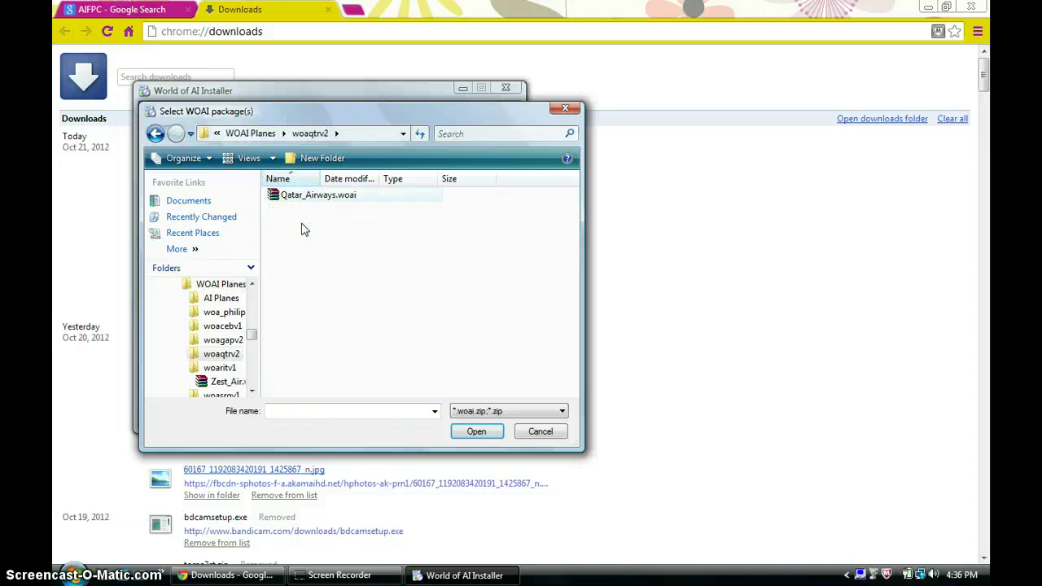
{"action": "key", "text": "Down"}
{"action": "key", "text": "Return"}
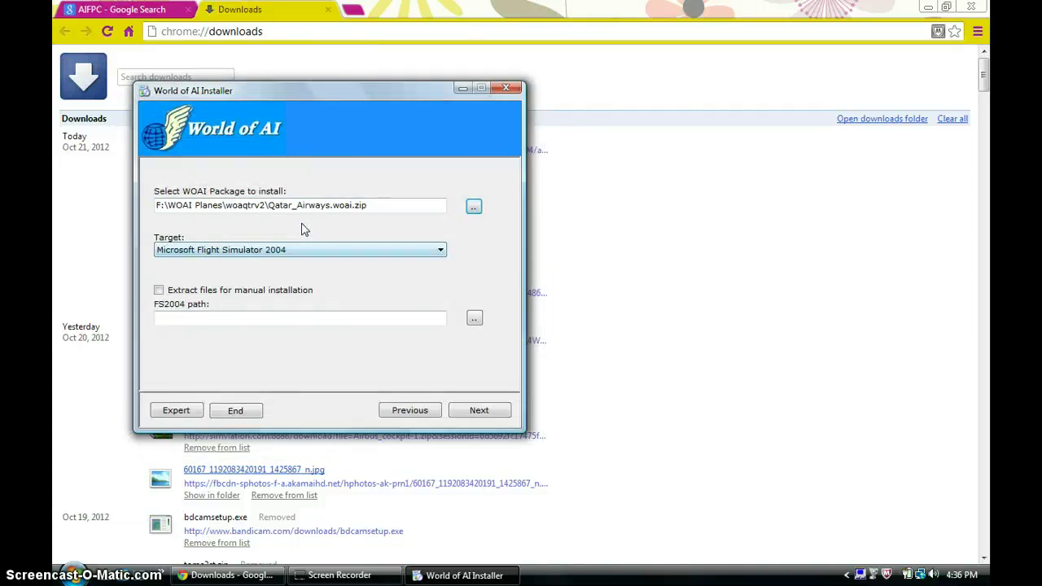
Set the installation target to Microsoft Flight Simulator X and enable extracting files for manual installation
{"action": "left_click", "coordinate": [301, 249]}
{"action": "left_click", "coordinate": [301, 272]}
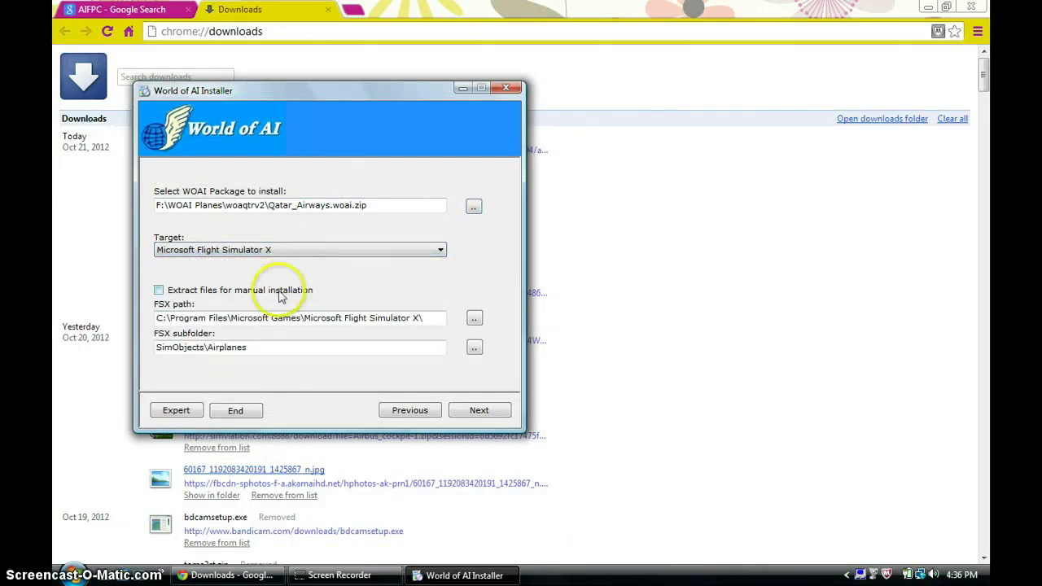
{"action": "left_click", "coordinate": [217, 293]}
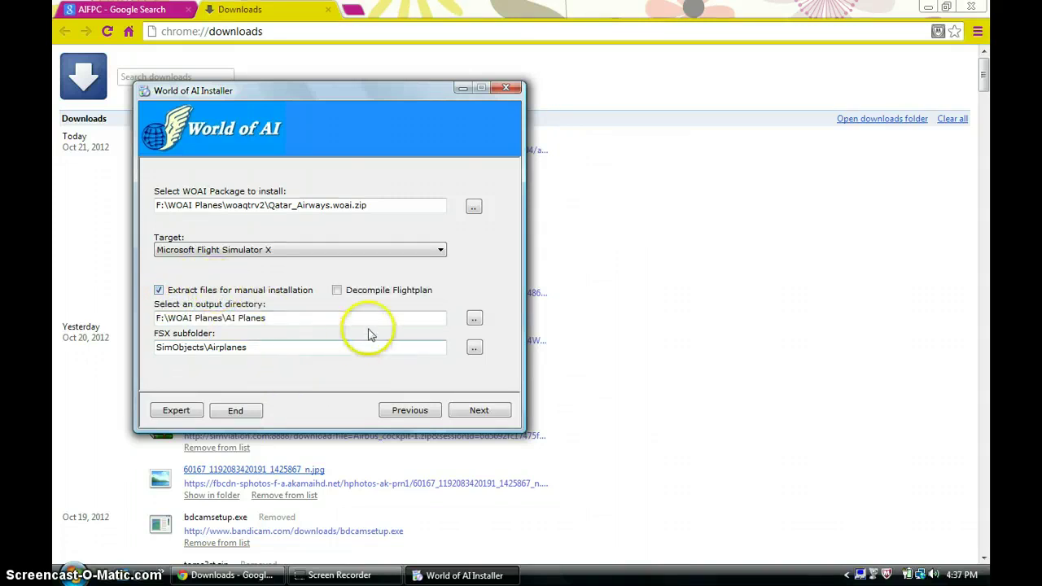
Set the output directory to the Qatar Airways AI folder inside F:\WOAI Planes\AI Planes
{"action": "left_click", "coordinate": [474, 317]}
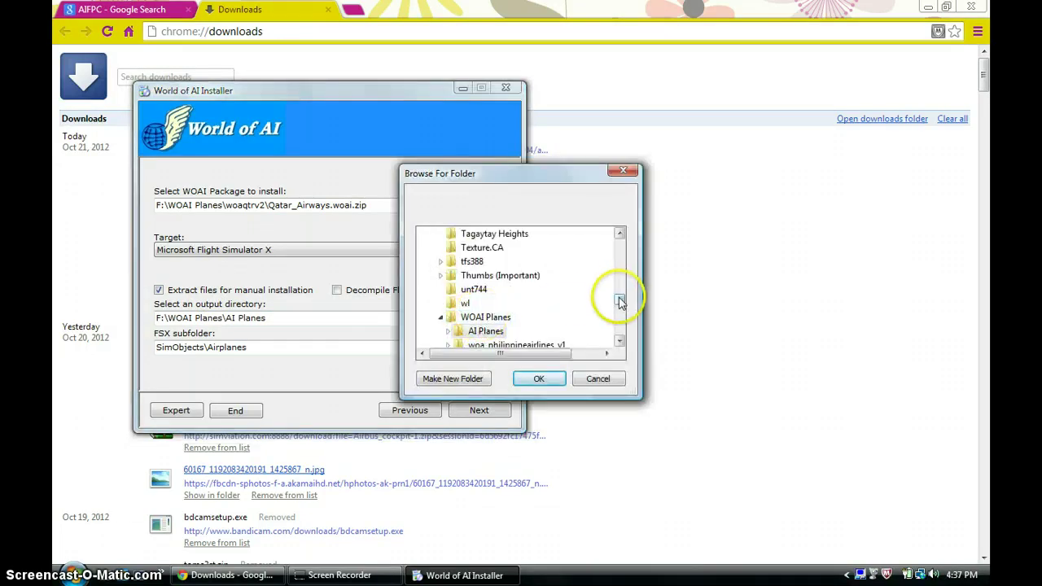
{"action": "scroll", "coordinate": [620, 302], "scroll_direction": "down", "scroll_amount": 3}
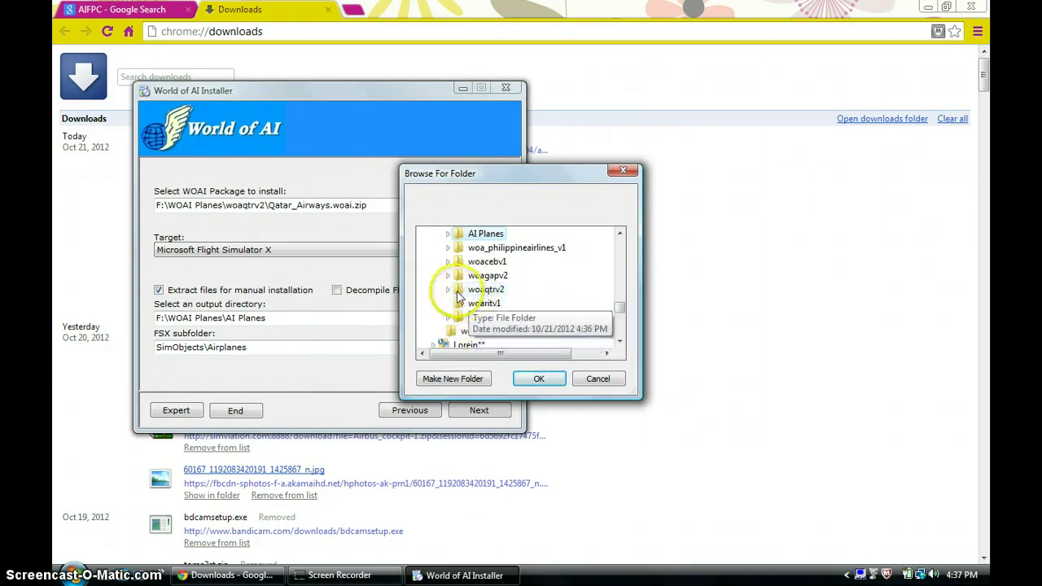
{"action": "left_click", "coordinate": [472, 291]}
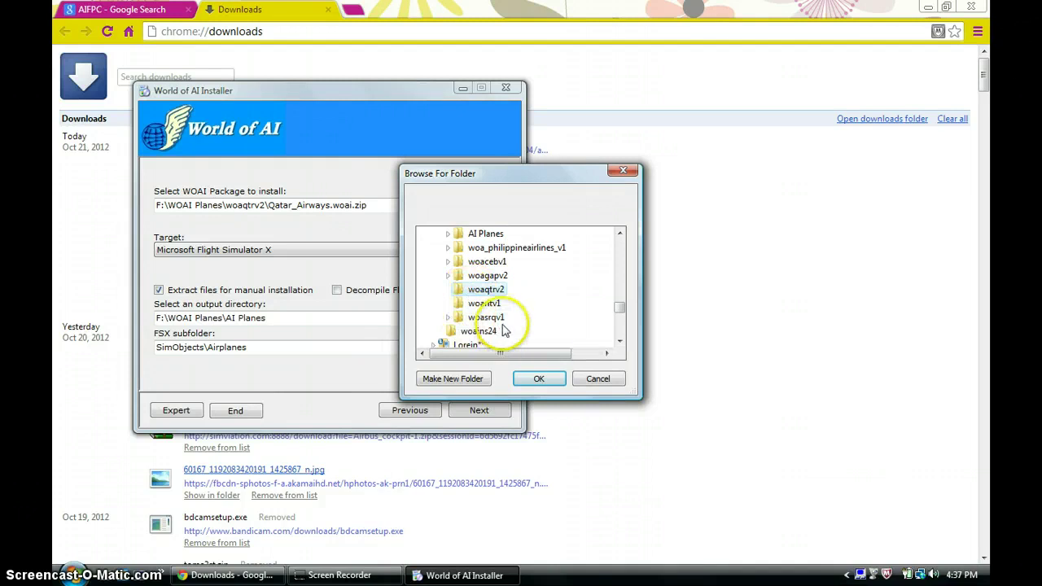
{"action": "left_click", "coordinate": [535, 380]}
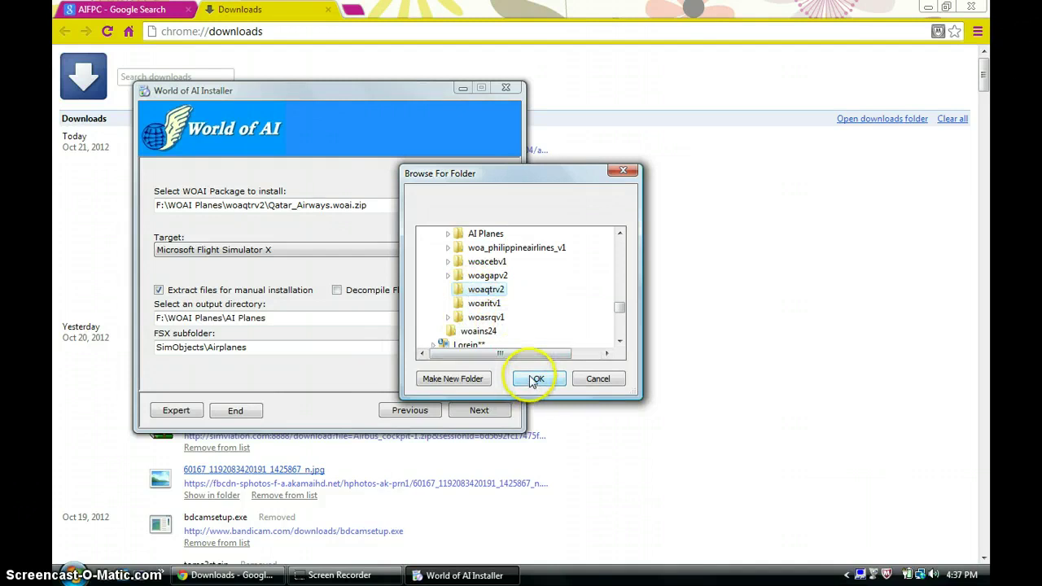
{"action": "left_click_drag", "start_coordinate": [619, 309], "coordinate": [620, 308]}
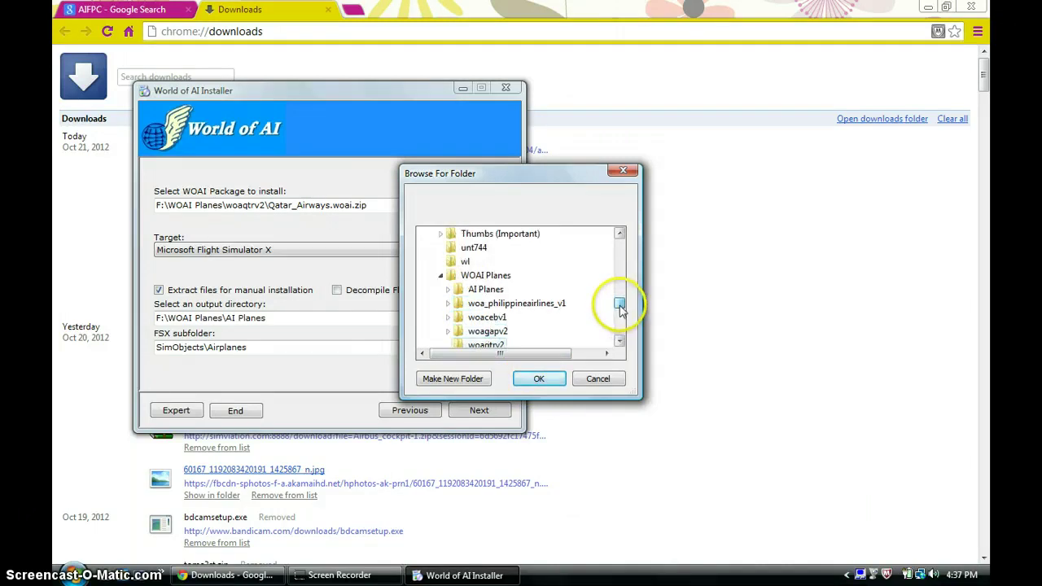
{"action": "left_click", "coordinate": [447, 289]}
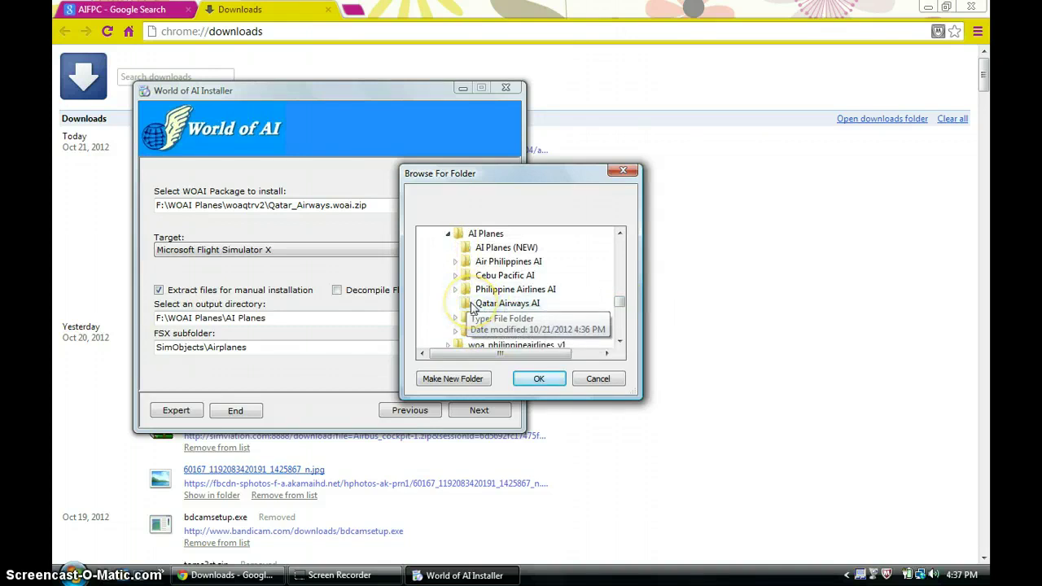
{"action": "left_click", "coordinate": [455, 290]}
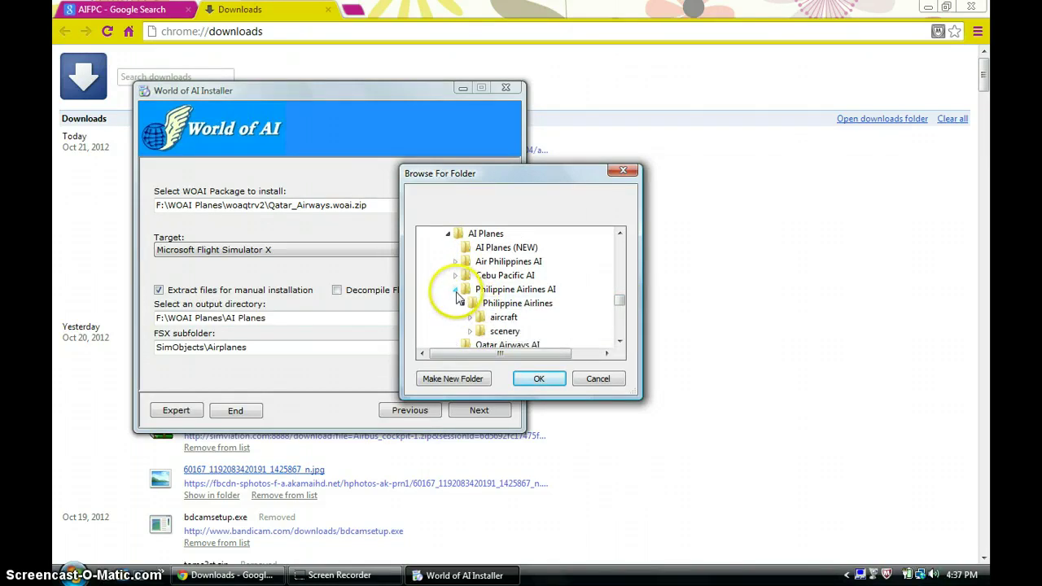
{"action": "left_click", "coordinate": [456, 291]}
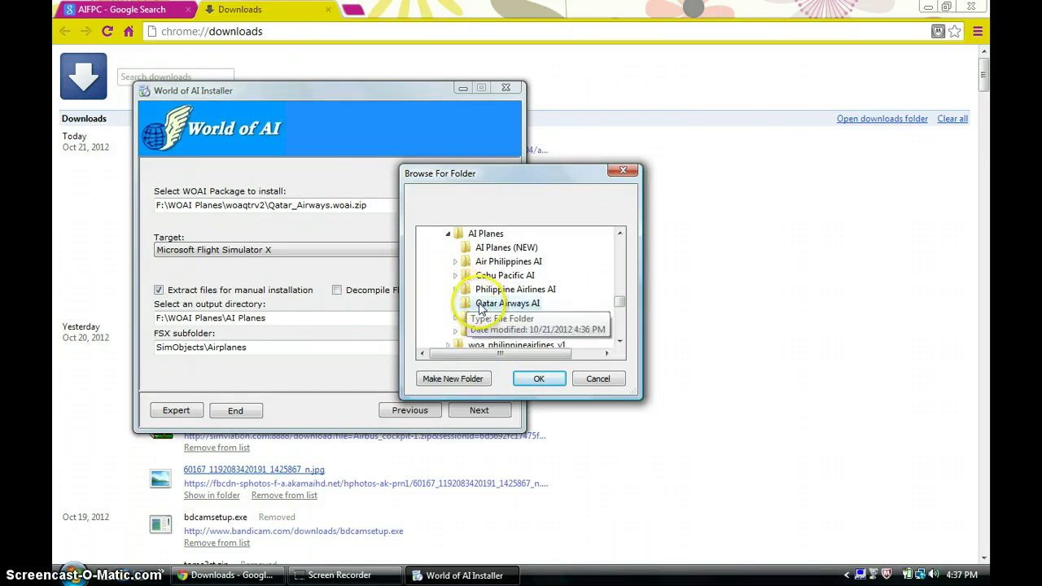
{"action": "left_click", "coordinate": [480, 305]}
{"action": "left_click", "coordinate": [538, 378]}
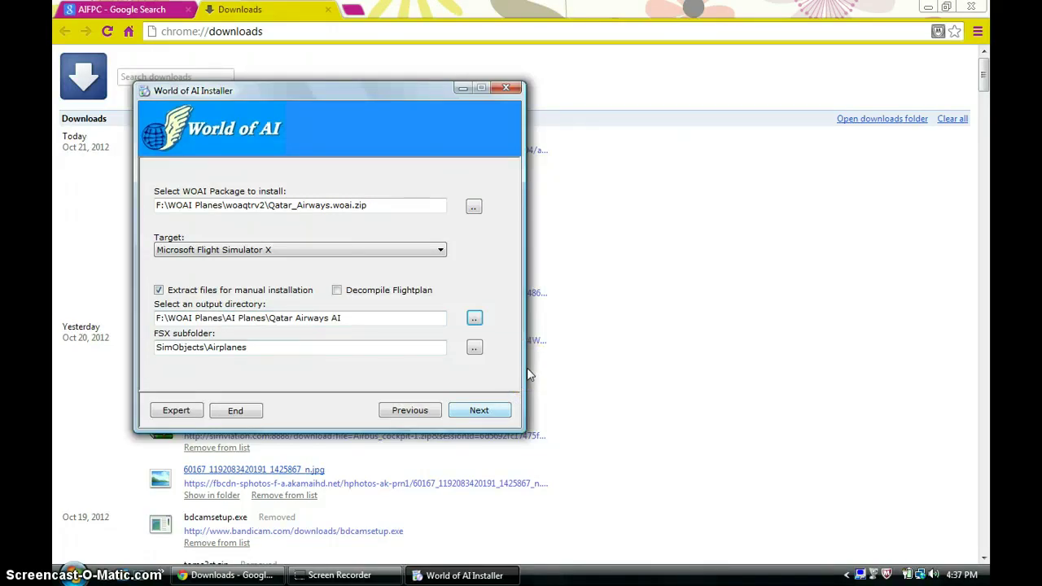
Proceed to the package summary, extract the Qatar Airways package and exit the World of AI Installer
{"action": "key", "text": "Return"}
{"action": "key", "text": "Return"}
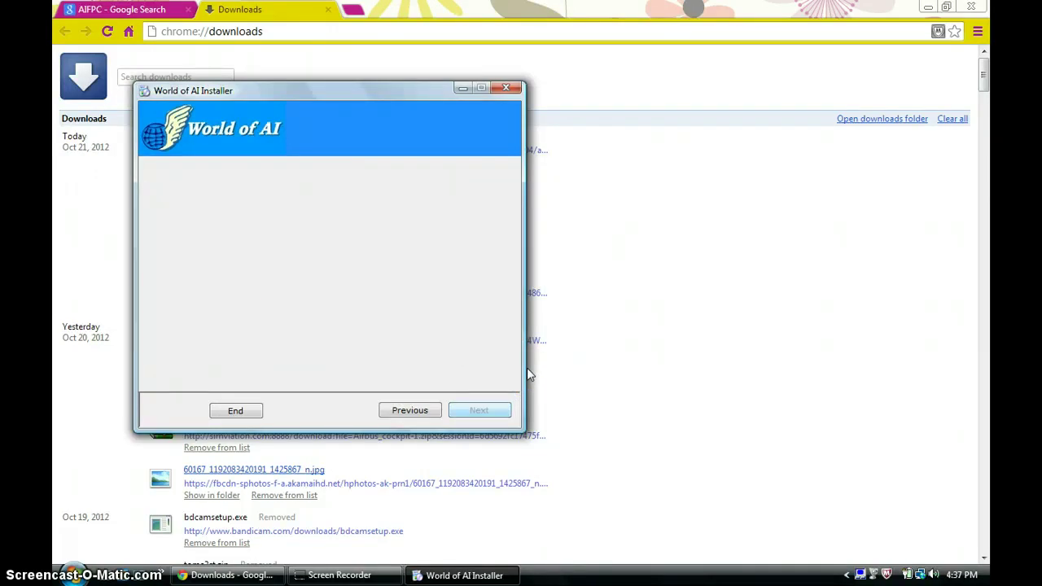
{"action": "left_click", "coordinate": [456, 349]}
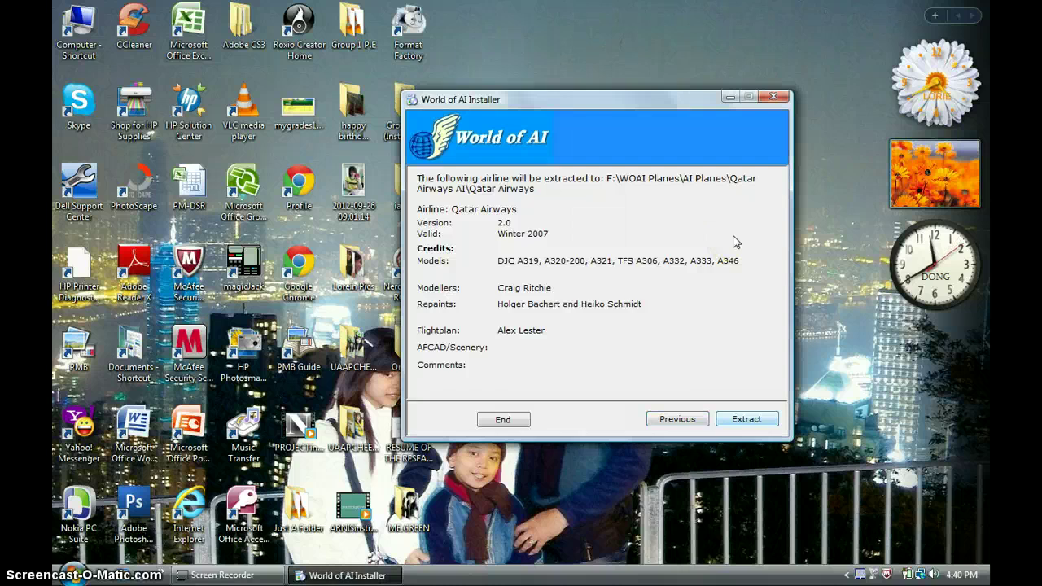
{"action": "left_click", "coordinate": [733, 418]}
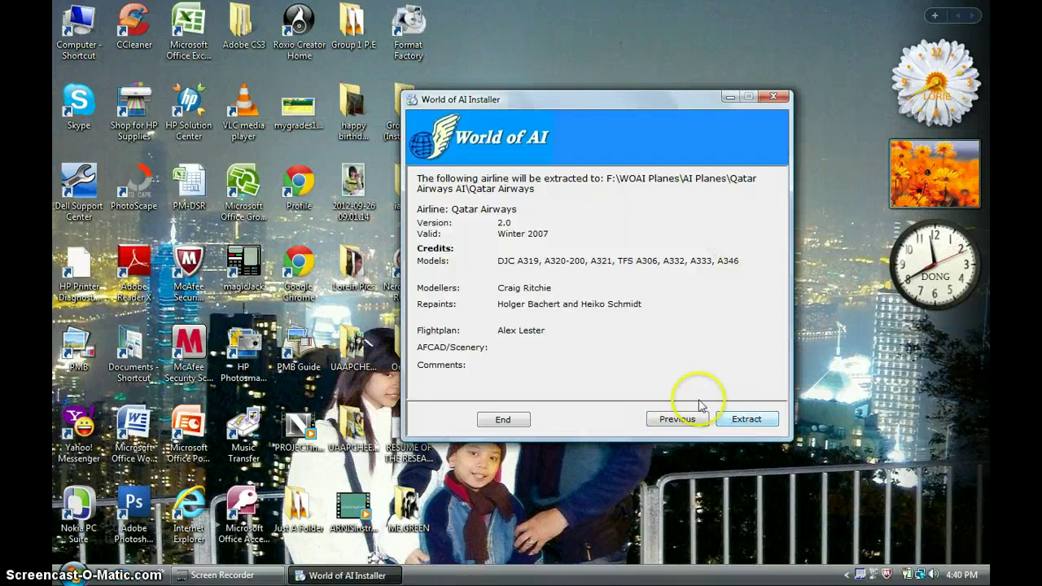
{"action": "left_click", "coordinate": [668, 374]}
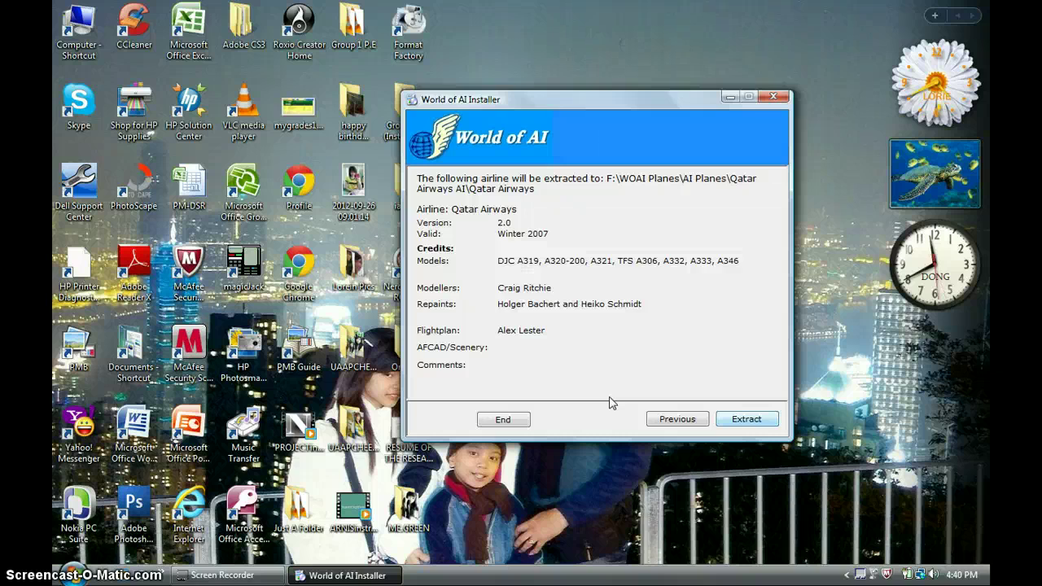
{"action": "left_click", "coordinate": [240, 573]}
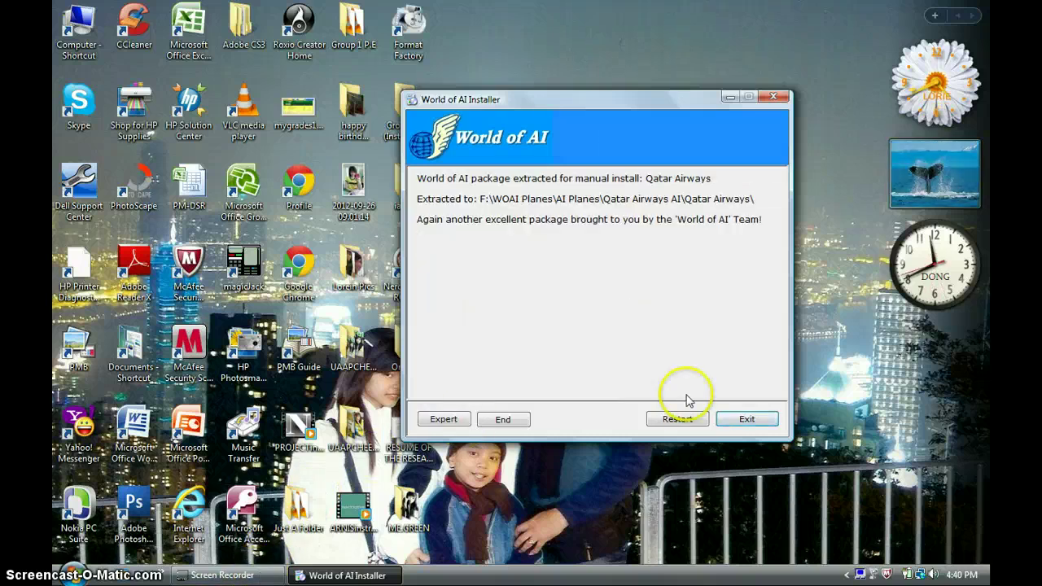
{"action": "key", "text": "Return"}
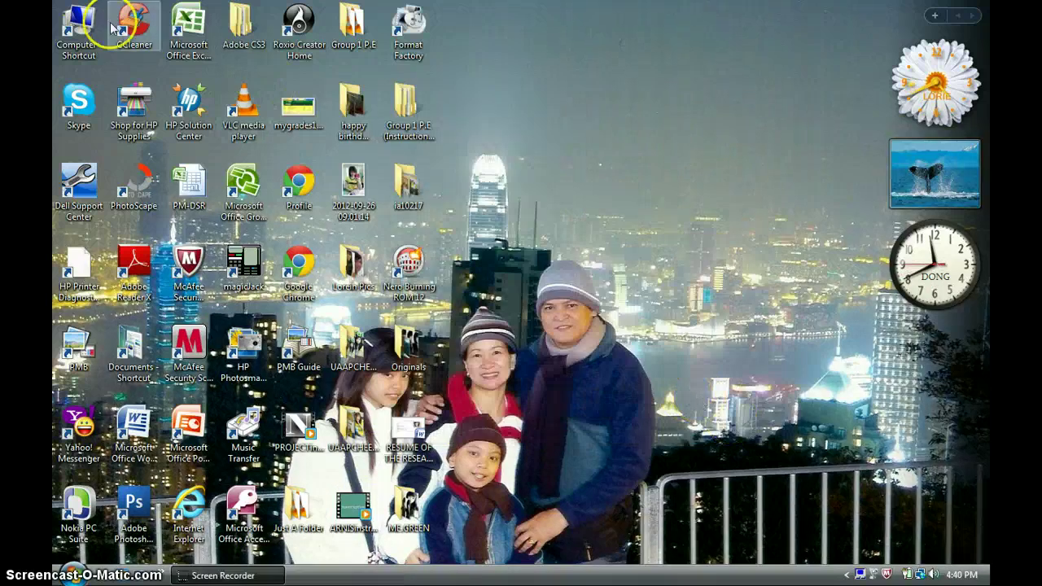
Open the AI Planes folder inside WOAI Planes on the USB drive (F:) in Windows Explorer
{"action": "double_click", "coordinate": [75, 26]}
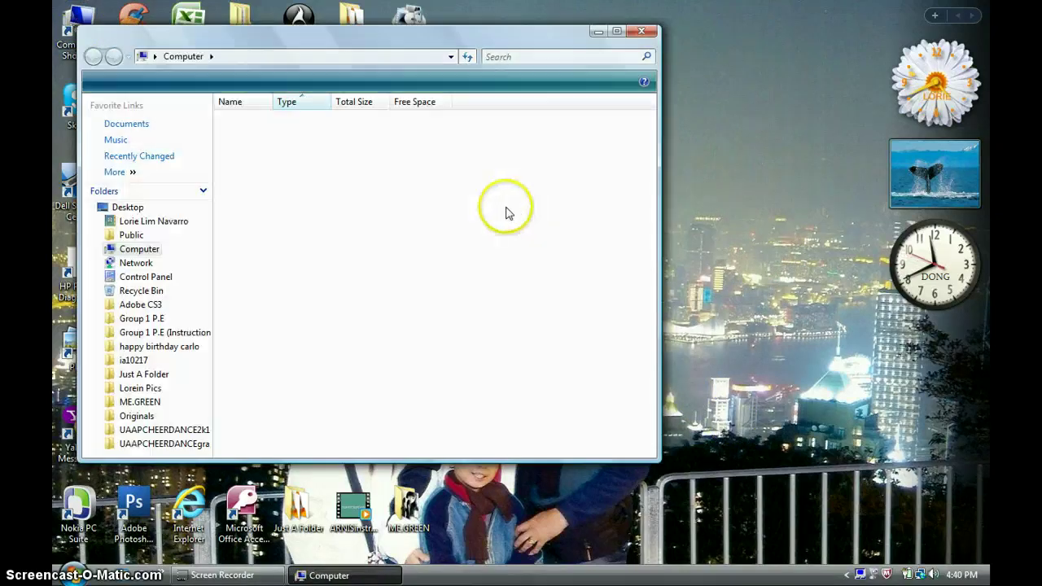
{"action": "double_click", "coordinate": [457, 210]}
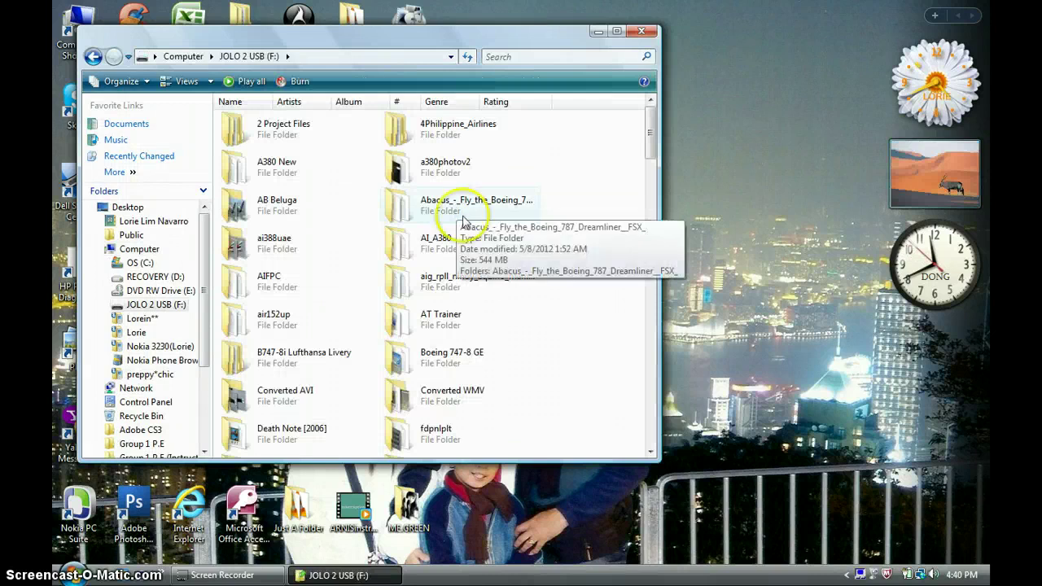
{"action": "scroll", "coordinate": [477, 290], "scroll_direction": "down", "scroll_amount": 3}
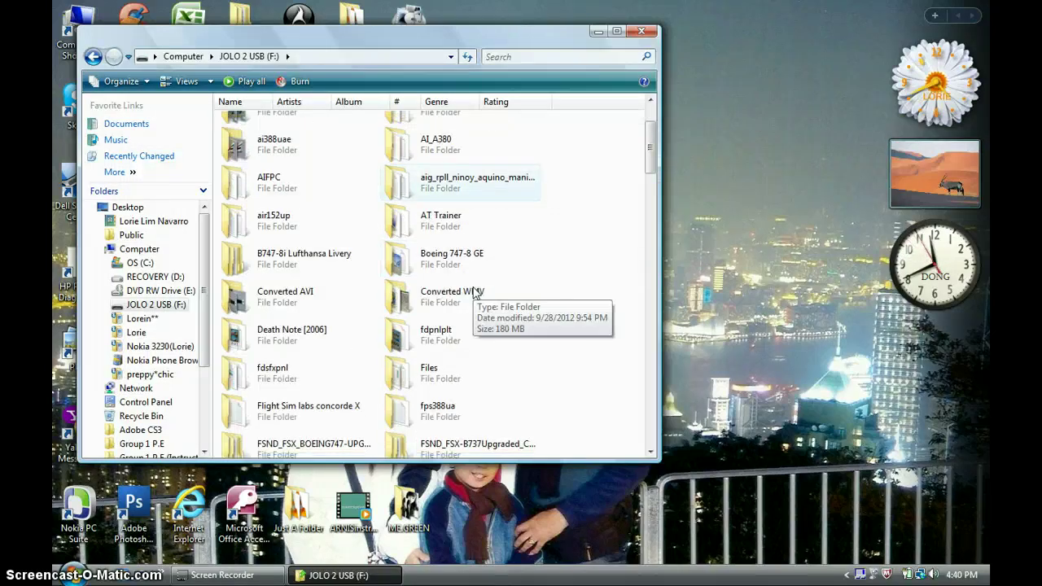
{"action": "scroll", "coordinate": [475, 293], "scroll_direction": "down", "scroll_amount": 6}
{"action": "scroll", "coordinate": [458, 399], "scroll_direction": "down", "scroll_amount": 9}
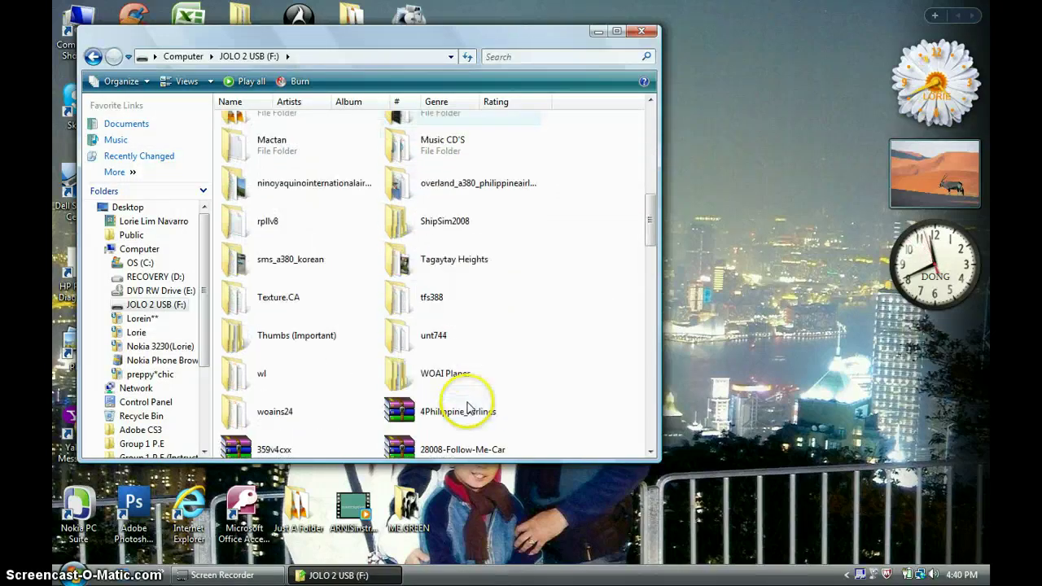
{"action": "double_click", "coordinate": [441, 379]}
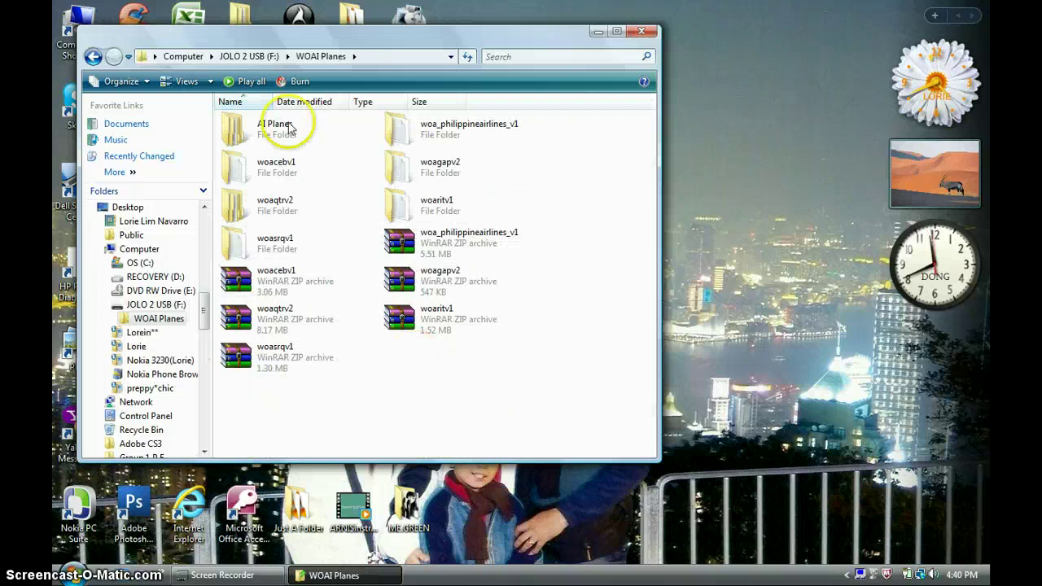
{"action": "double_click", "coordinate": [290, 138]}
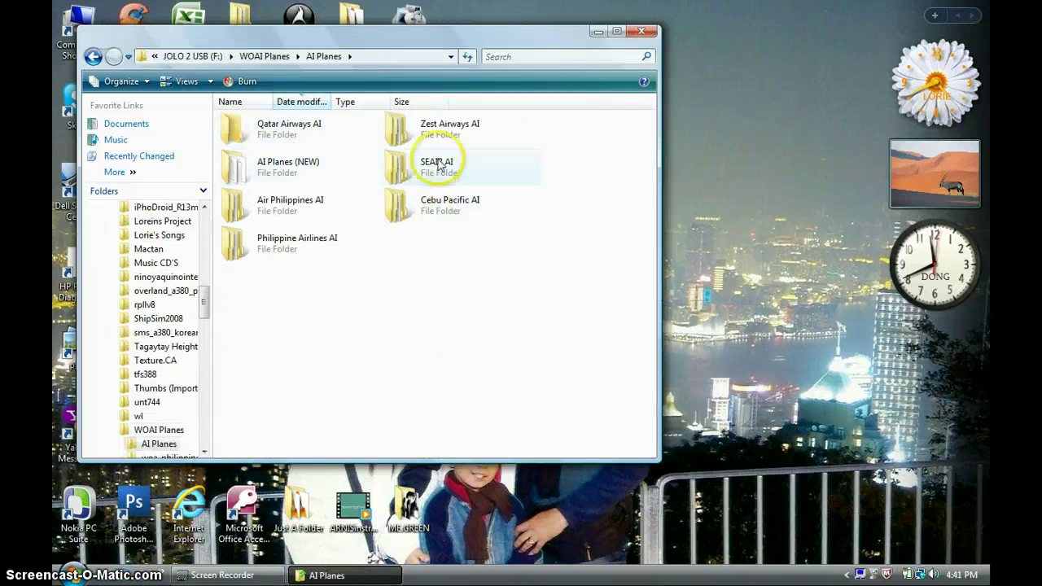
Examine the extracted Qatar Airways package inside Qatar Airways AI, including the contents of its aircraft folder
{"action": "double_click", "coordinate": [290, 129]}
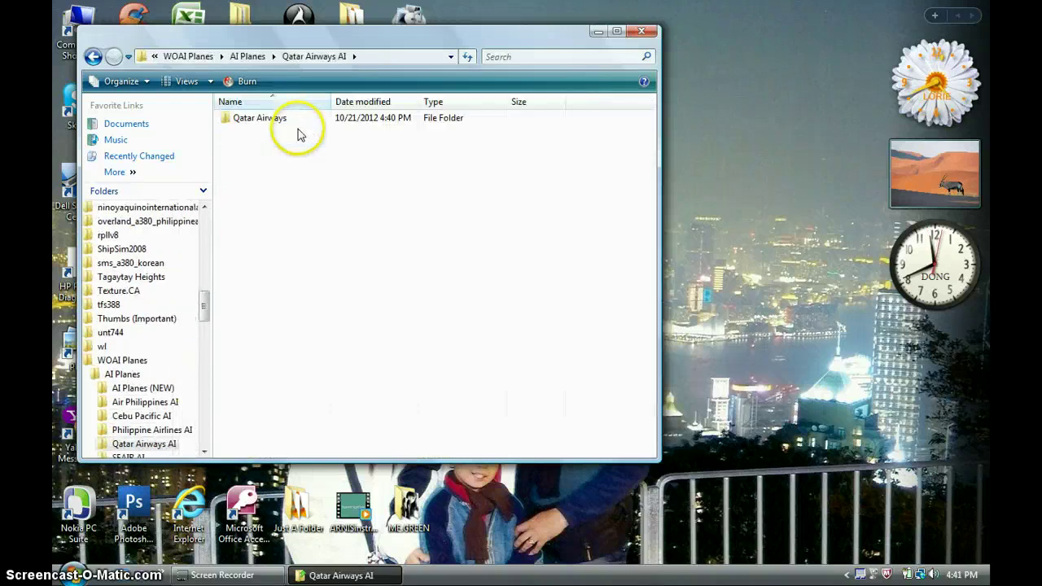
{"action": "double_click", "coordinate": [275, 118]}
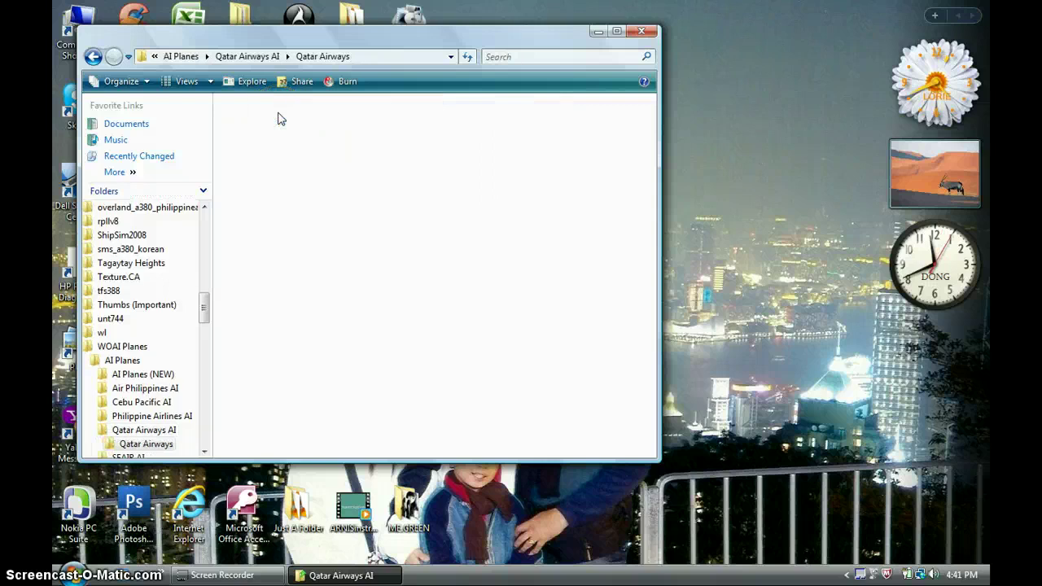
{"action": "left_click", "coordinate": [187, 82]}
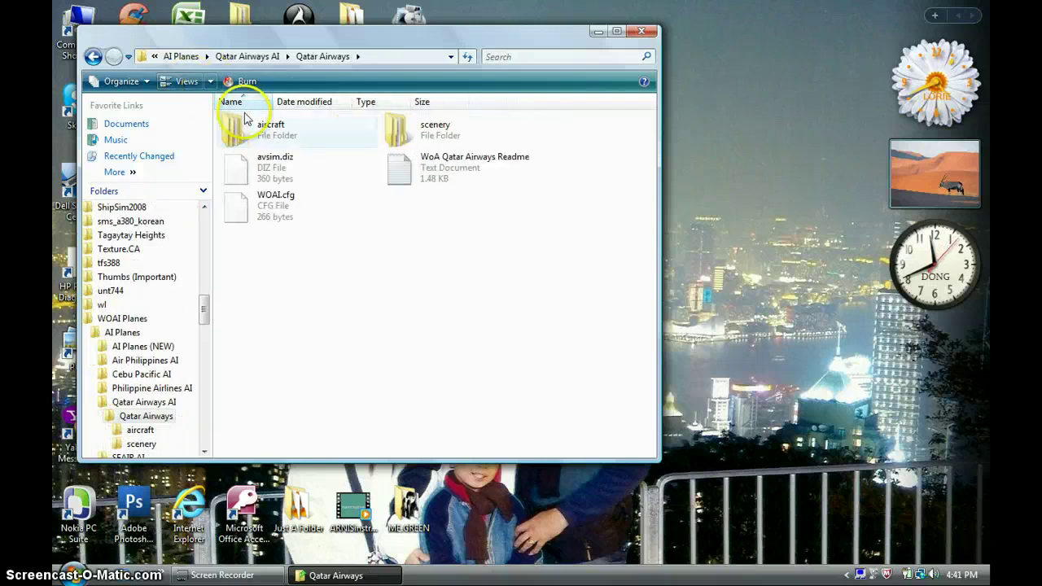
{"action": "double_click", "coordinate": [252, 124]}
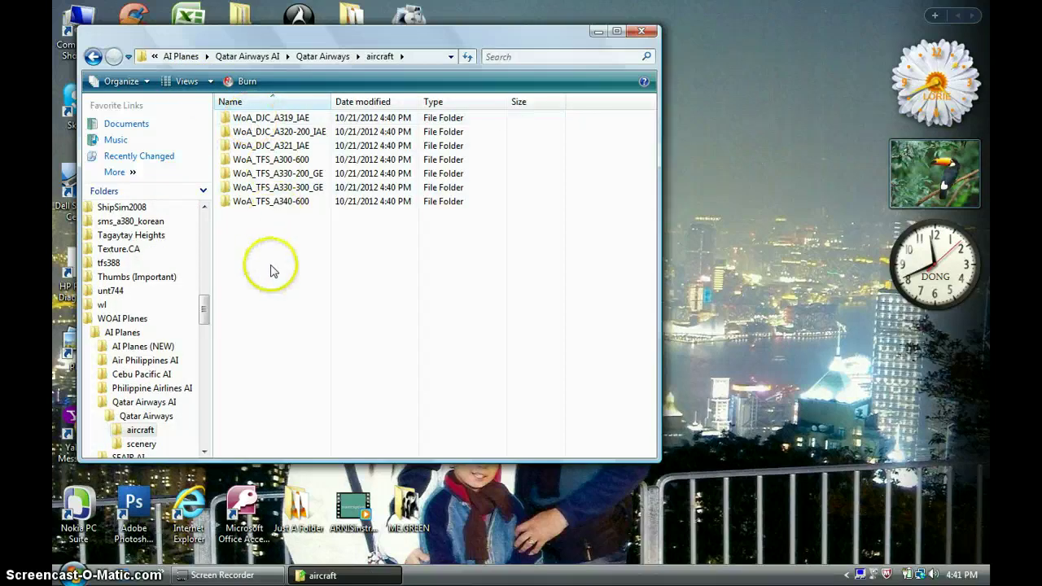
{"action": "left_click_drag", "start_coordinate": [271, 264], "coordinate": [320, 286]}
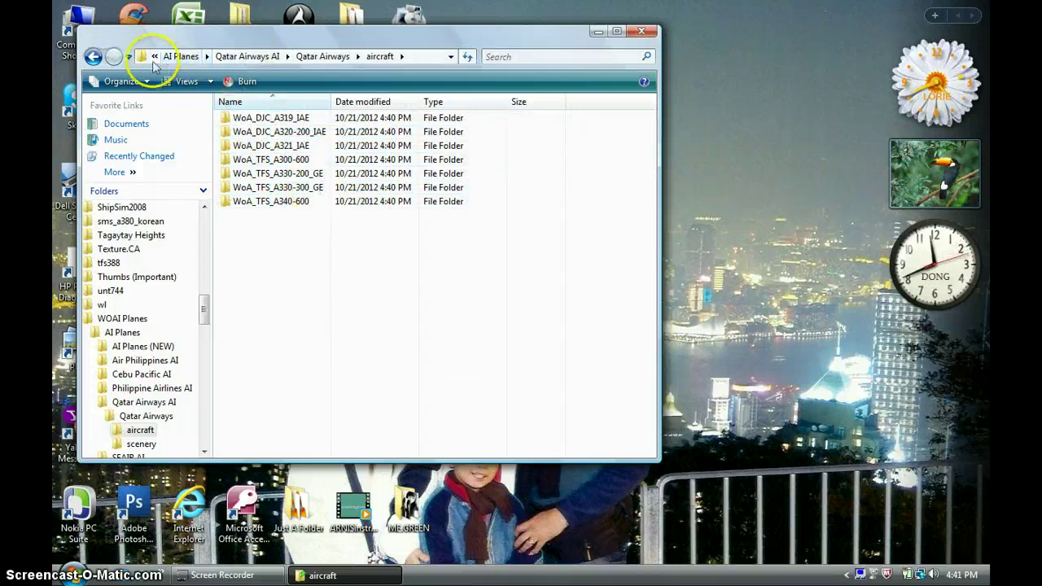
Return to the USB drive (F:), launch the AIFPC application from the AIFPC folder and minimize the folder window
{"action": "left_click", "coordinate": [155, 58]}
{"action": "left_click", "coordinate": [195, 89]}
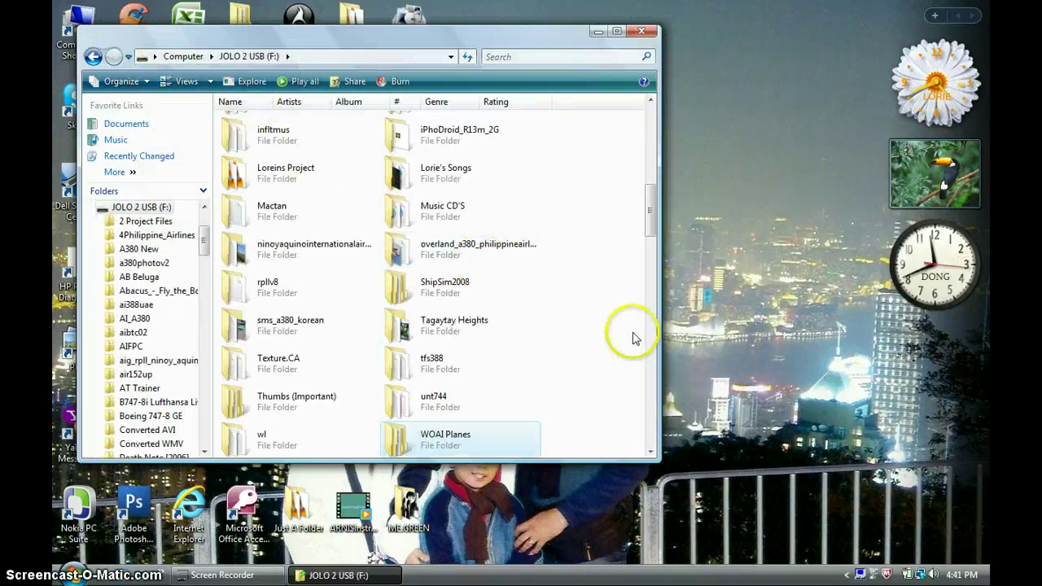
{"action": "scroll", "coordinate": [635, 337], "scroll_direction": "down", "scroll_amount": 3}
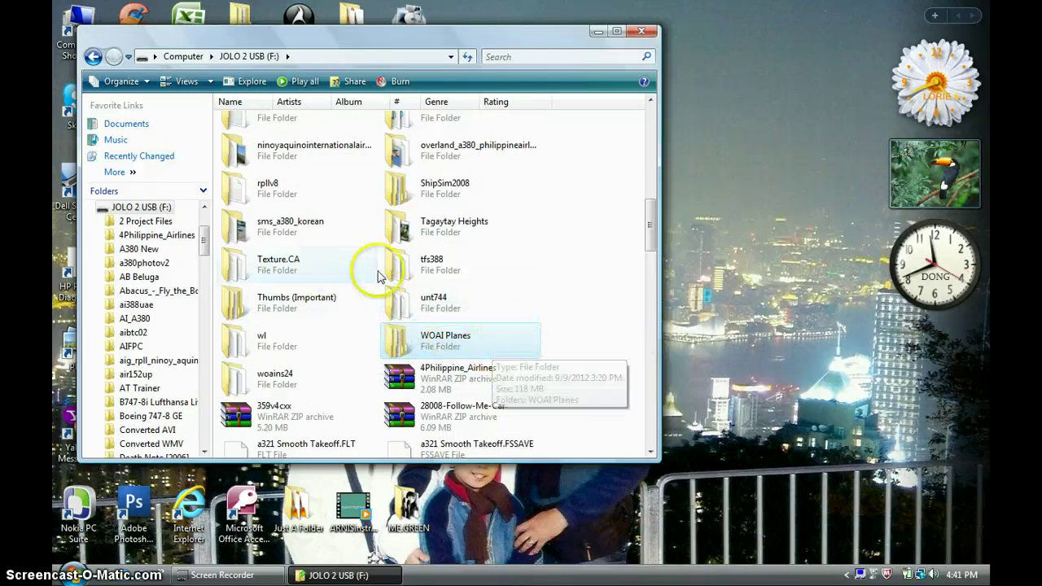
{"action": "scroll", "coordinate": [323, 155], "scroll_direction": "up", "scroll_amount": 10}
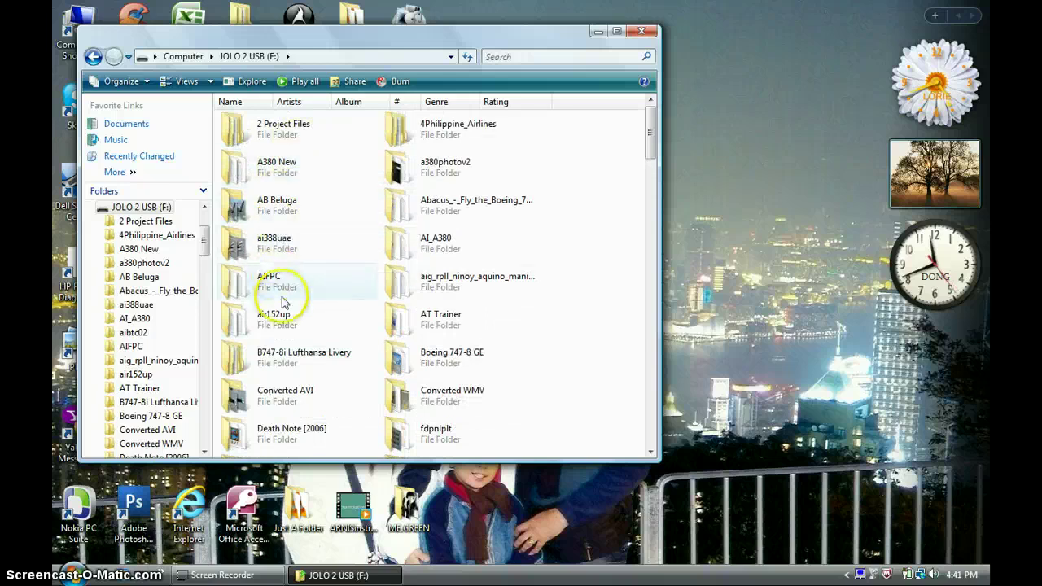
{"action": "double_click", "coordinate": [285, 282]}
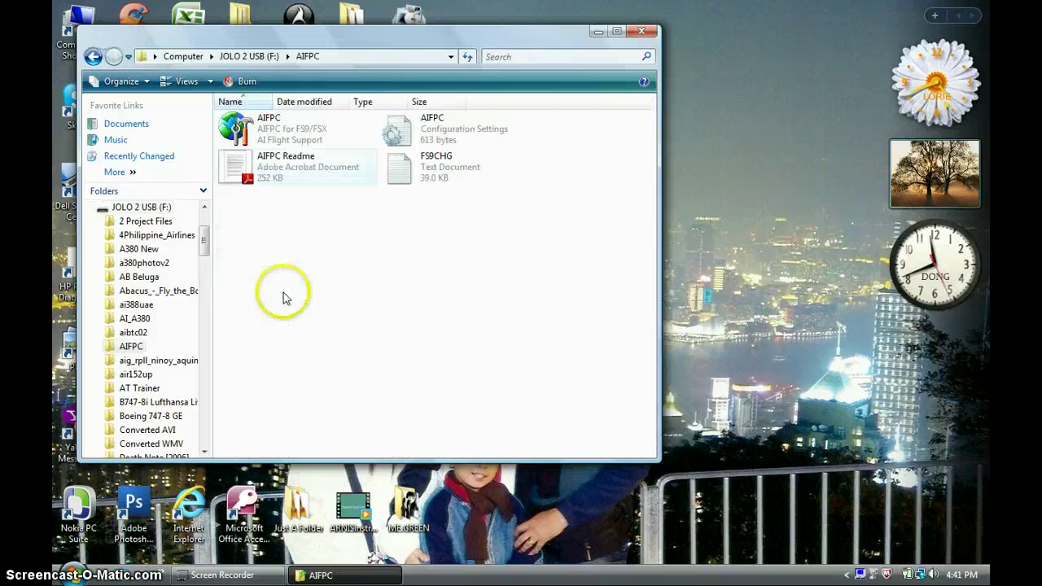
{"action": "right_click", "coordinate": [280, 137]}
{"action": "left_click", "coordinate": [306, 161]}
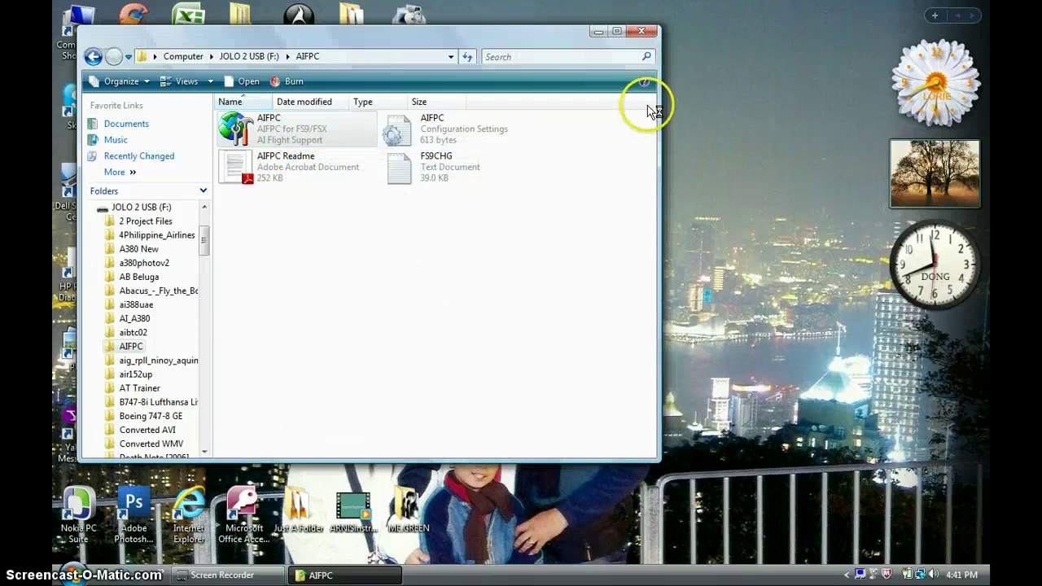
{"action": "left_click", "coordinate": [599, 33]}
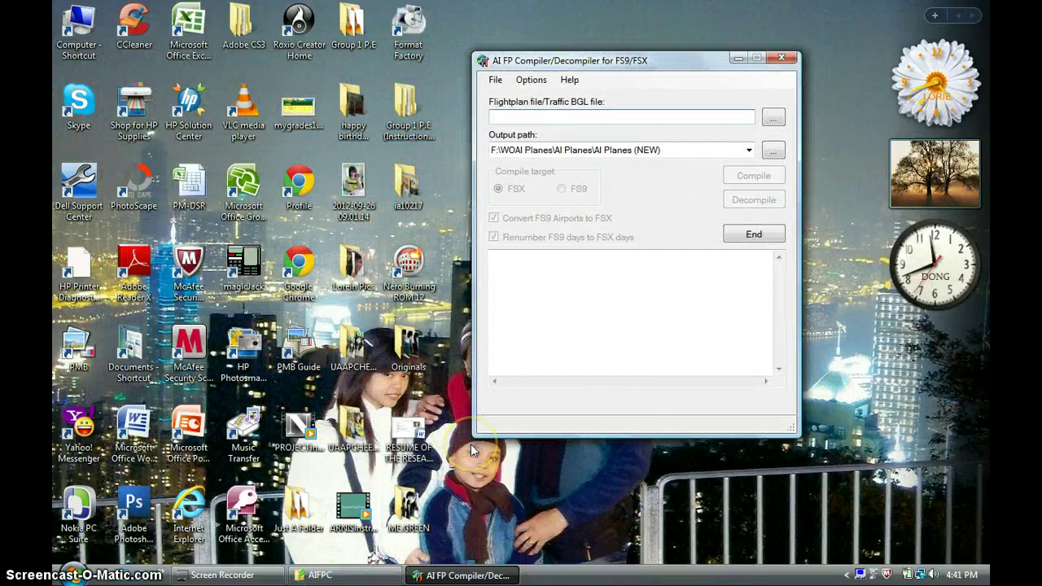
Browse for the flightplan/traffic file in Qatar Airways AI, down to the Qatar Airways package's scenery\world\scenery folder
{"action": "key", "text": "Tab"}
{"action": "key", "text": "space"}
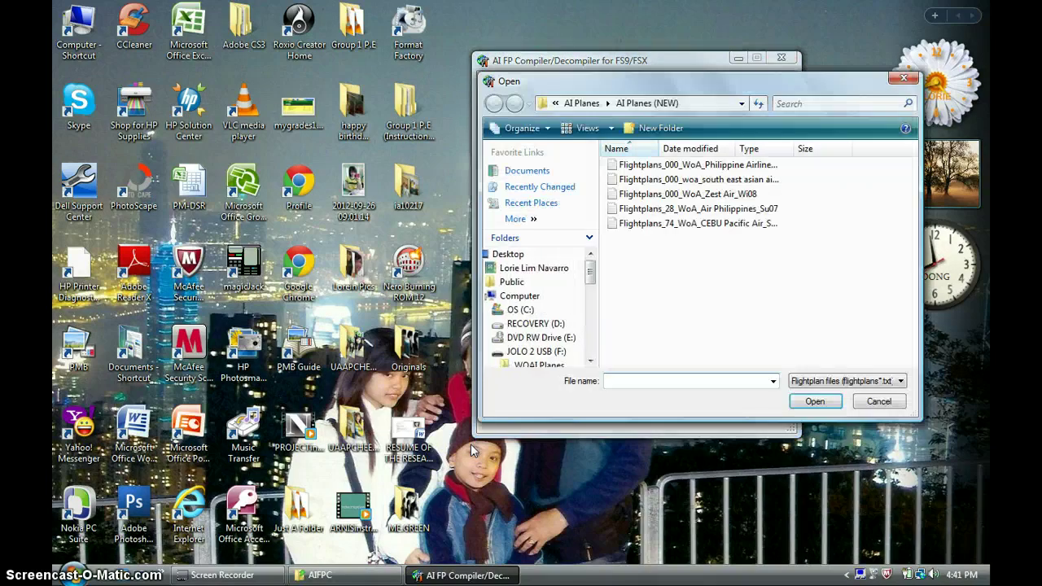
{"action": "left_click", "coordinate": [579, 104]}
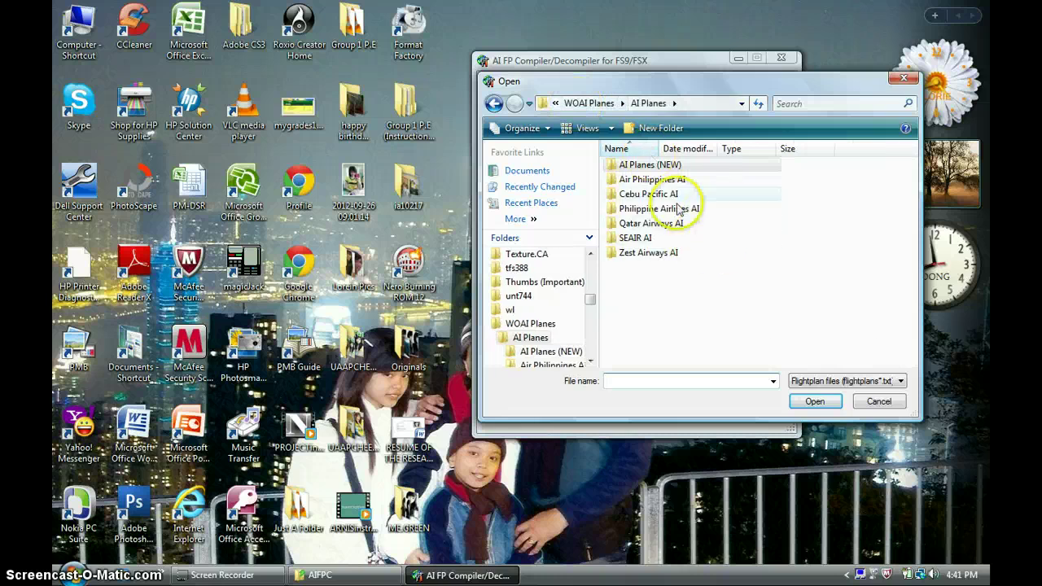
{"action": "double_click", "coordinate": [657, 223]}
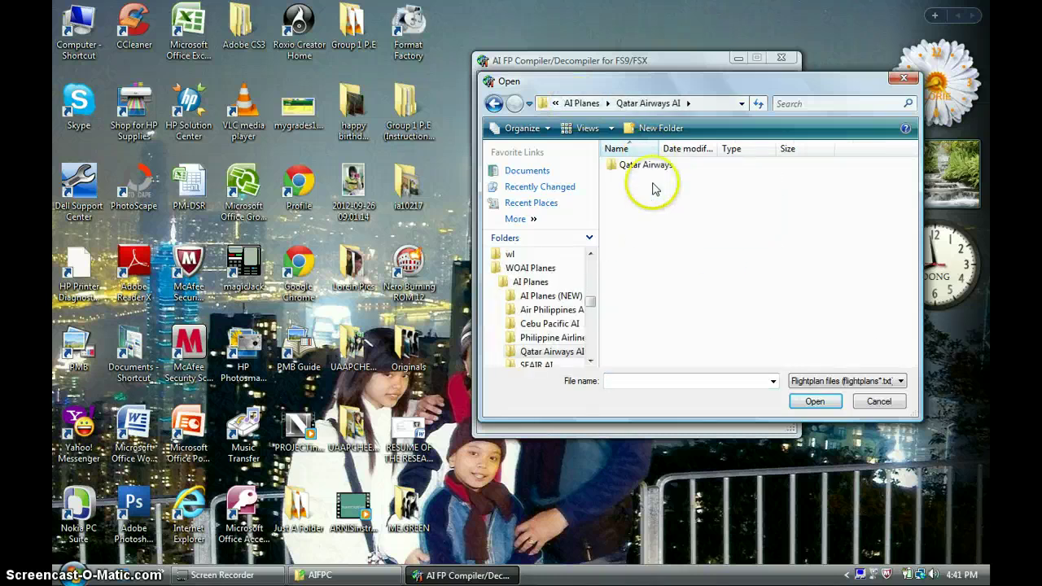
{"action": "double_click", "coordinate": [647, 166]}
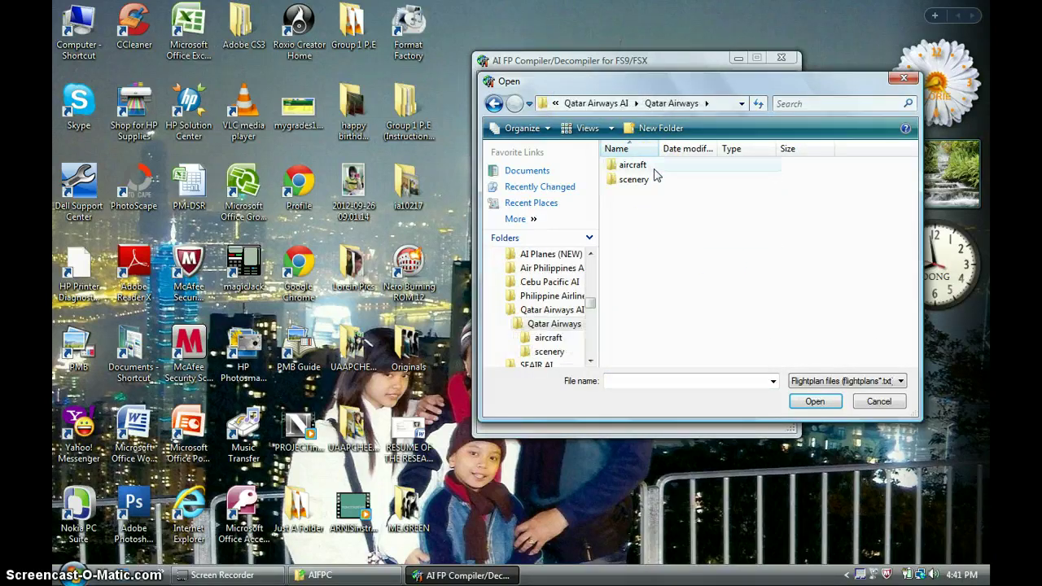
{"action": "left_click", "coordinate": [644, 179]}
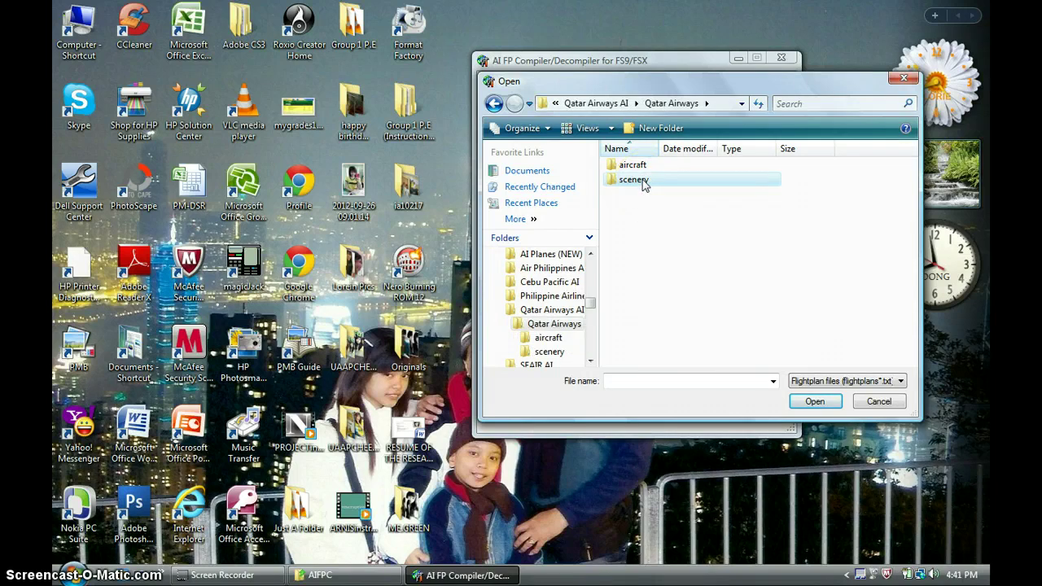
{"action": "left_click", "coordinate": [637, 103]}
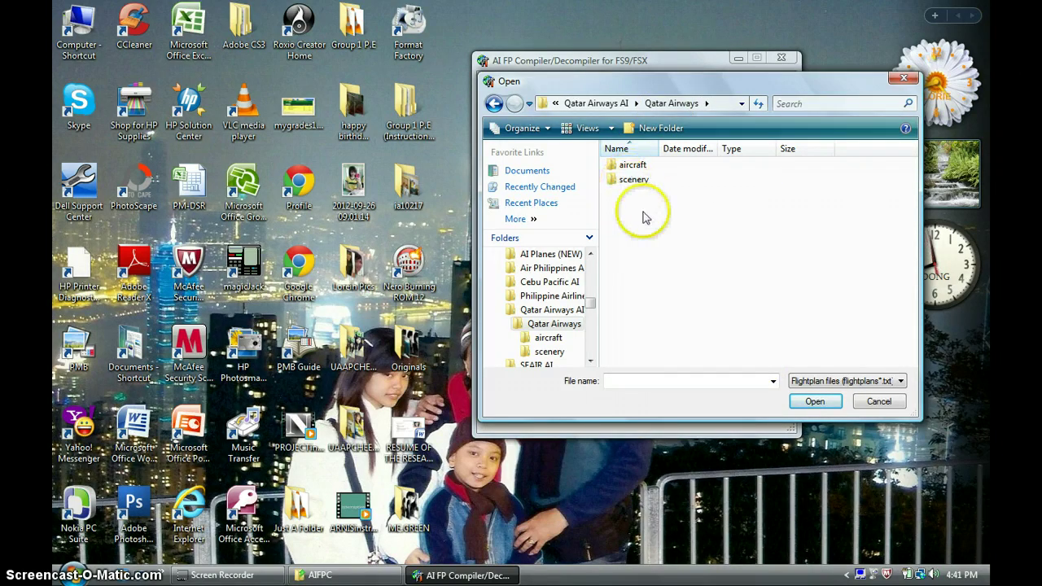
{"action": "double_click", "coordinate": [632, 181]}
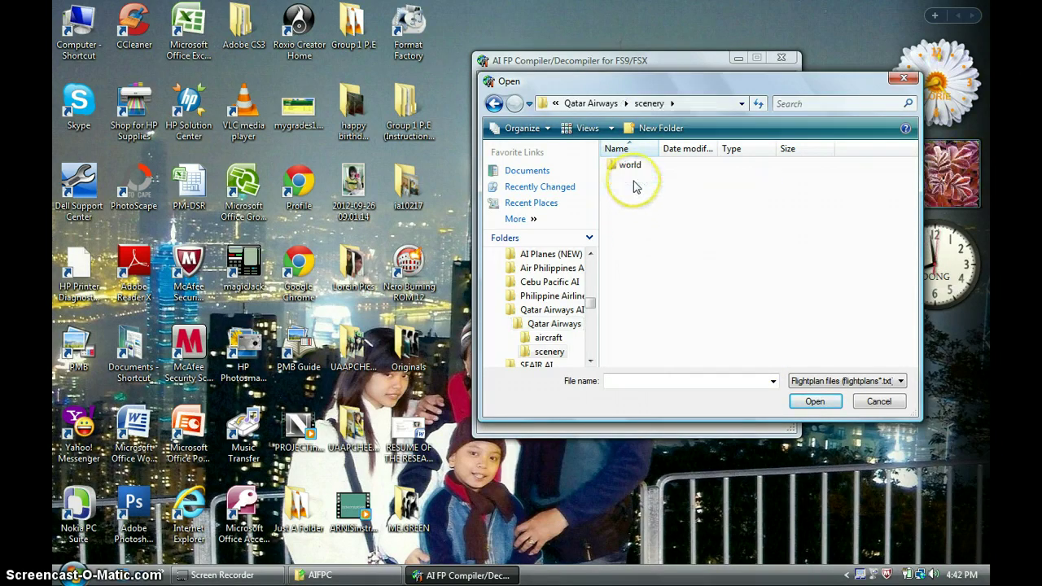
{"action": "double_click", "coordinate": [626, 168]}
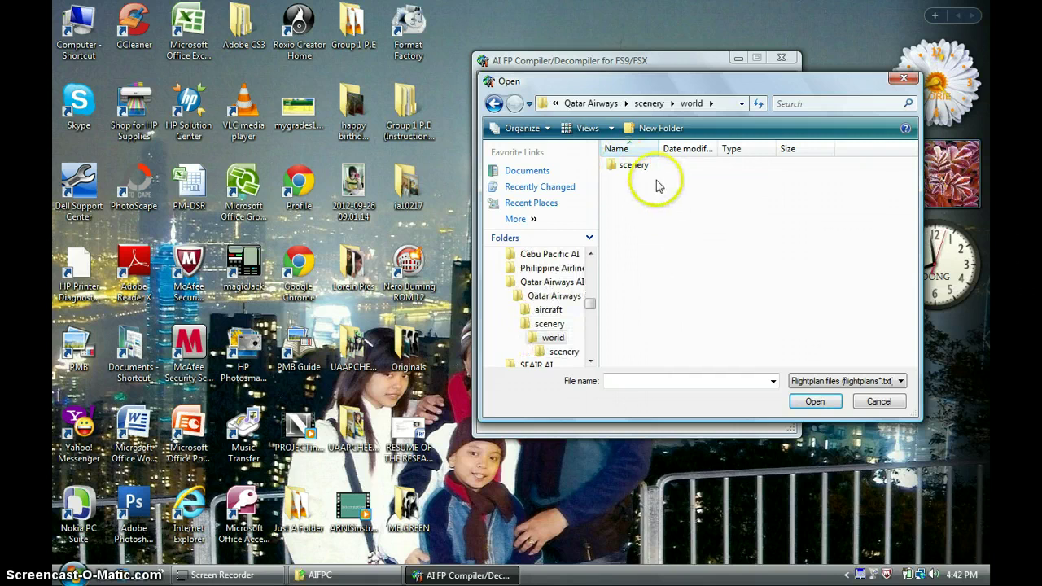
{"action": "double_click", "coordinate": [649, 170]}
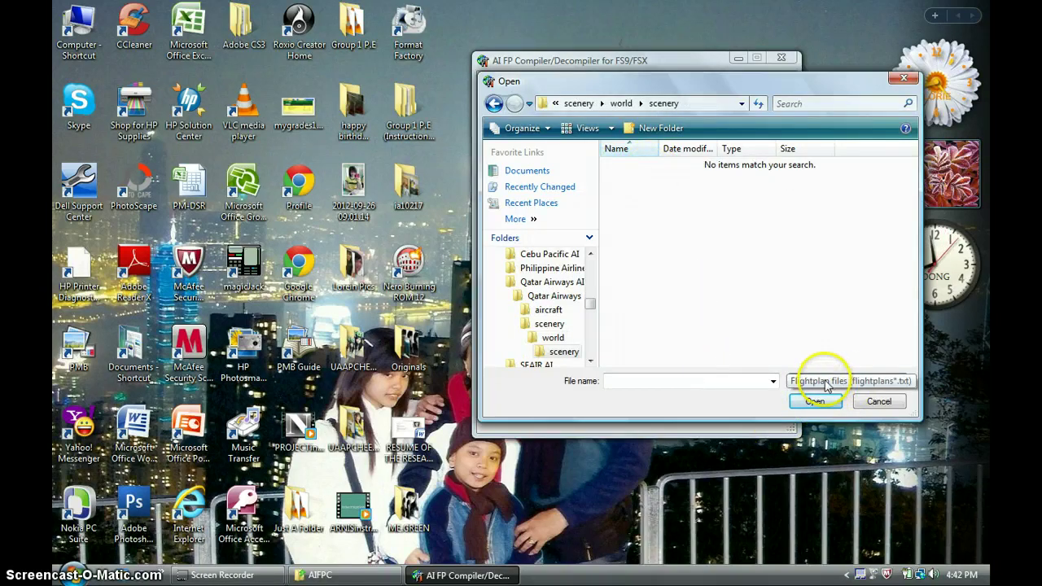
Show traffic BGL files, load Traffic_000_WoA_Qatar Airways_Wi07.bgl and decompile it to the AI Planes (NEW) output path
{"action": "left_click_drag", "start_coordinate": [583, 82], "coordinate": [386, 35]}
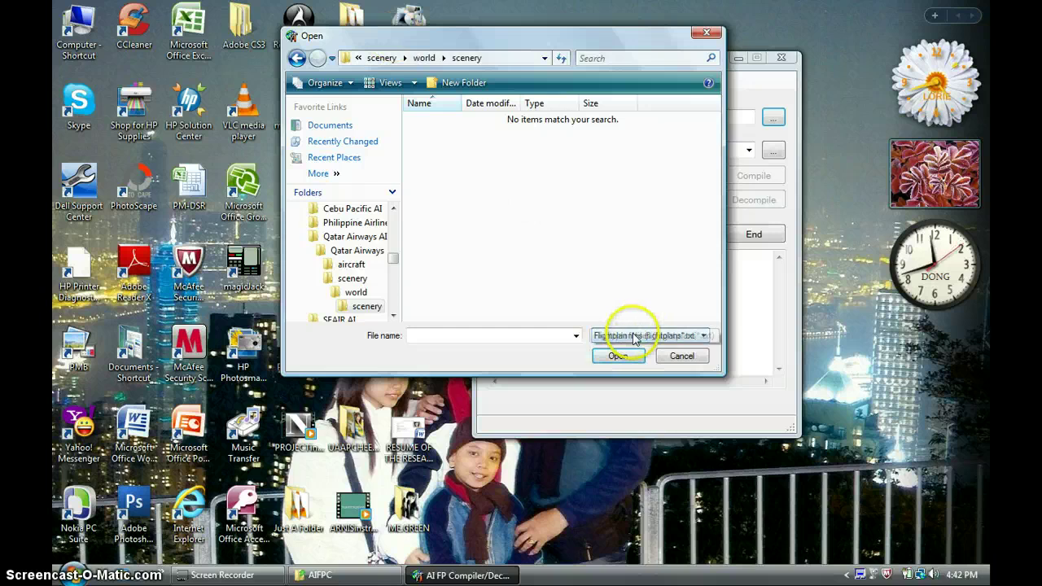
{"action": "left_click", "coordinate": [634, 336]}
{"action": "left_click", "coordinate": [628, 359]}
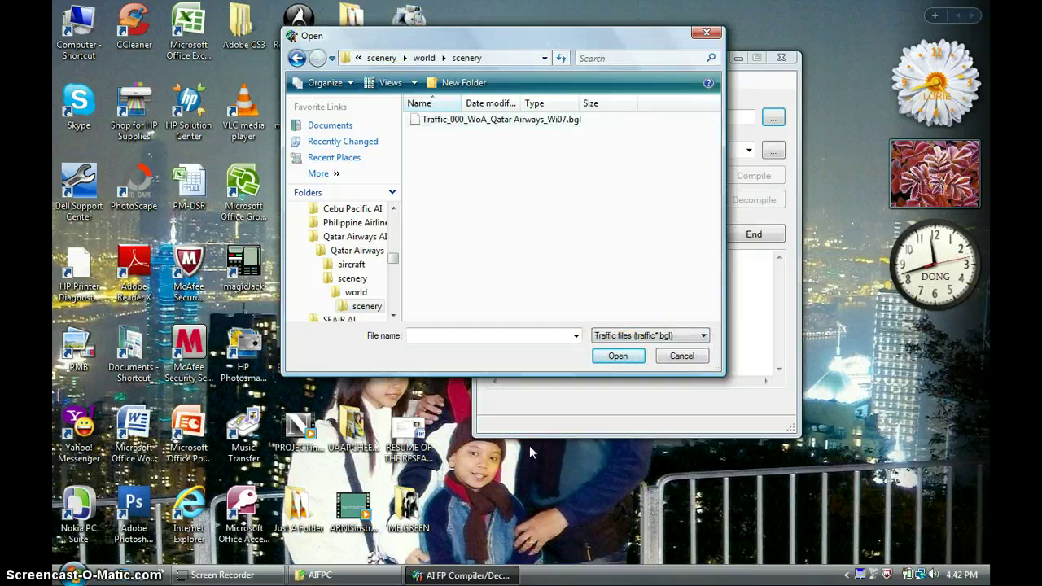
{"action": "key", "text": "Return"}
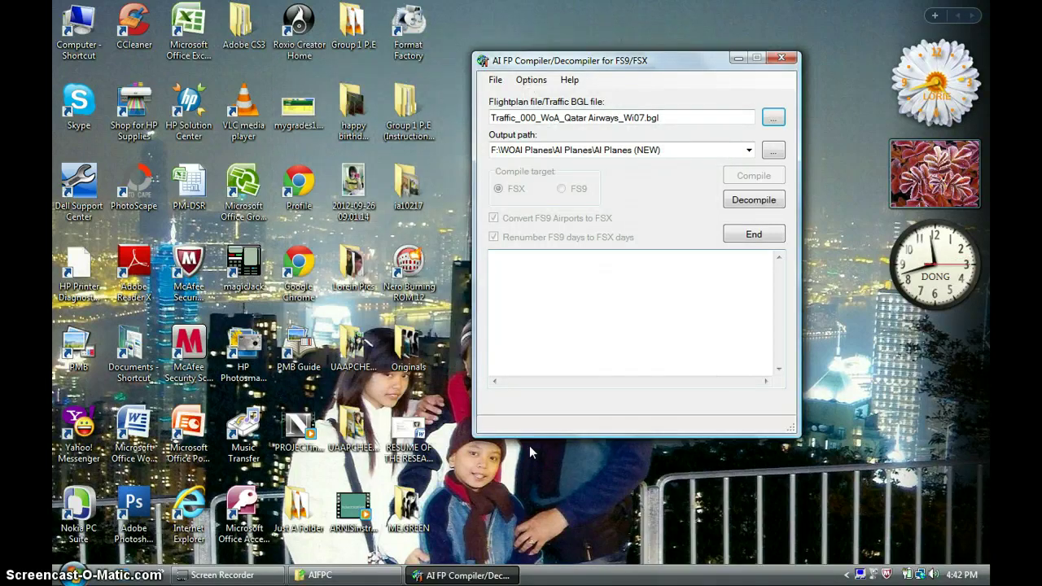
{"action": "left_click", "coordinate": [749, 200]}
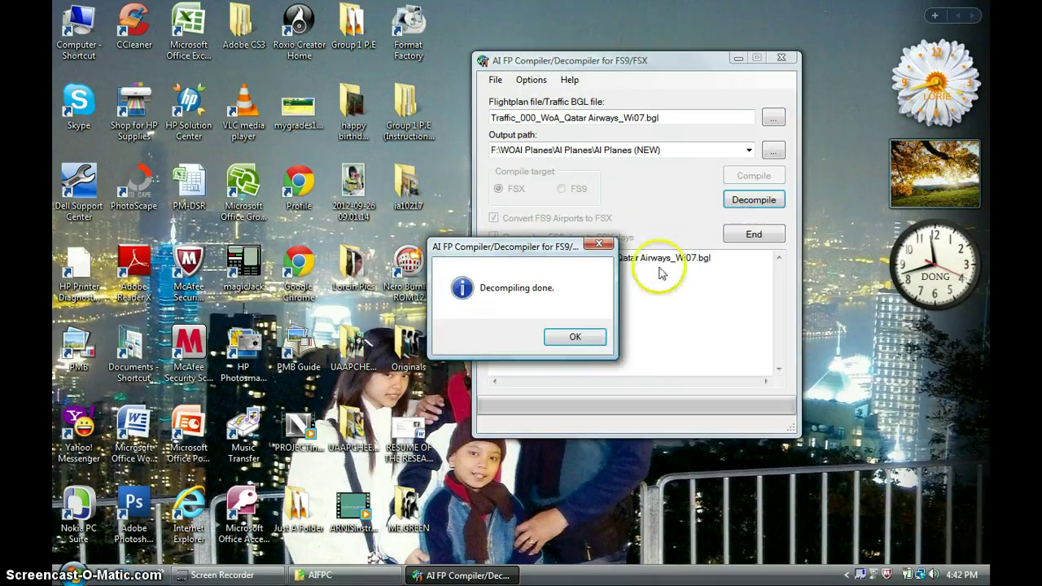
{"action": "left_click", "coordinate": [587, 338]}
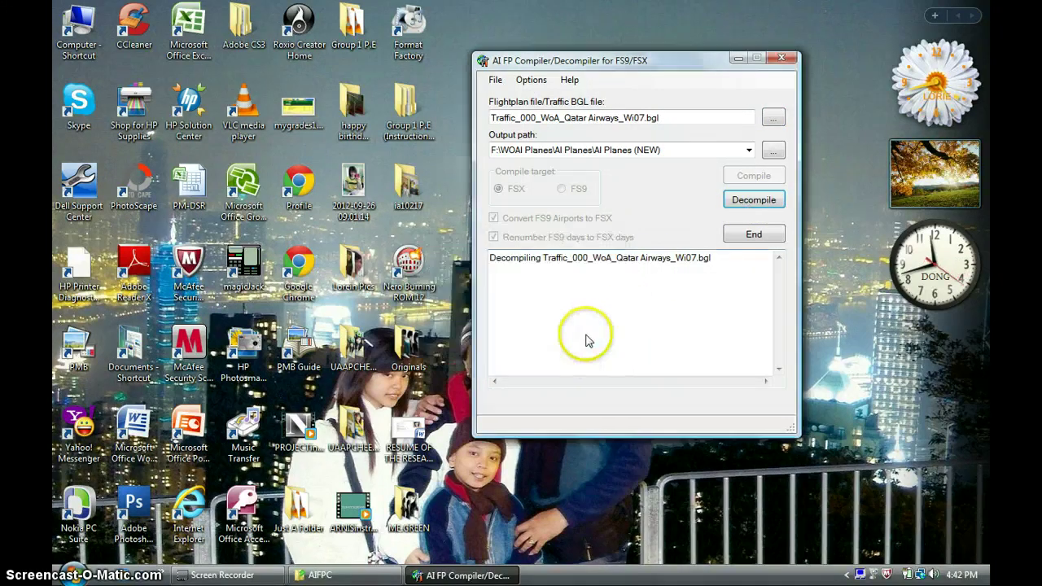
Load the decompiled flightplan Flightplans_000_WoA_Qatar Airways_Wi07.txt from the AI Planes (NEW) folder
{"action": "left_click", "coordinate": [773, 120]}
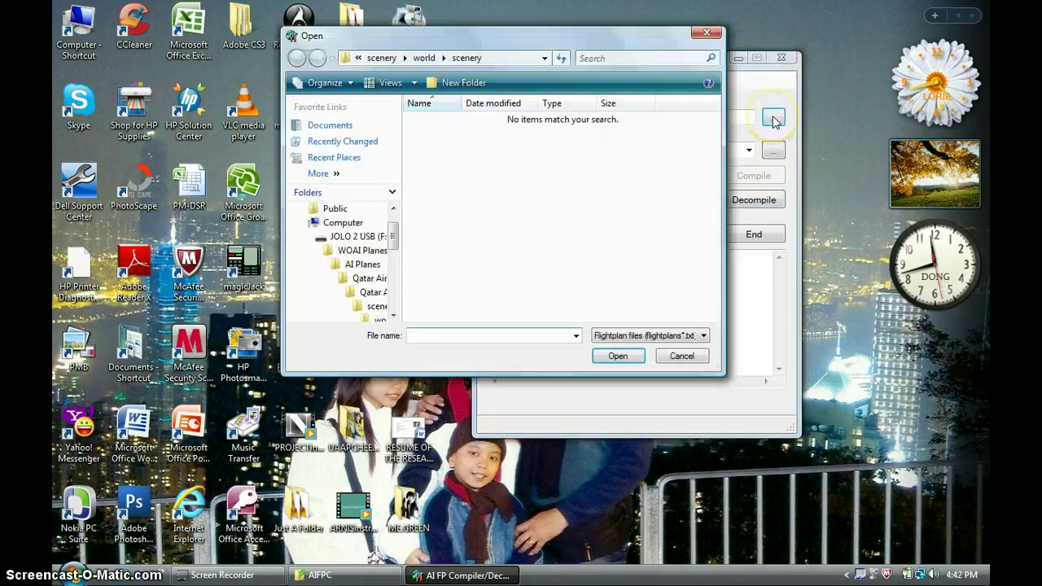
{"action": "left_click", "coordinate": [357, 58]}
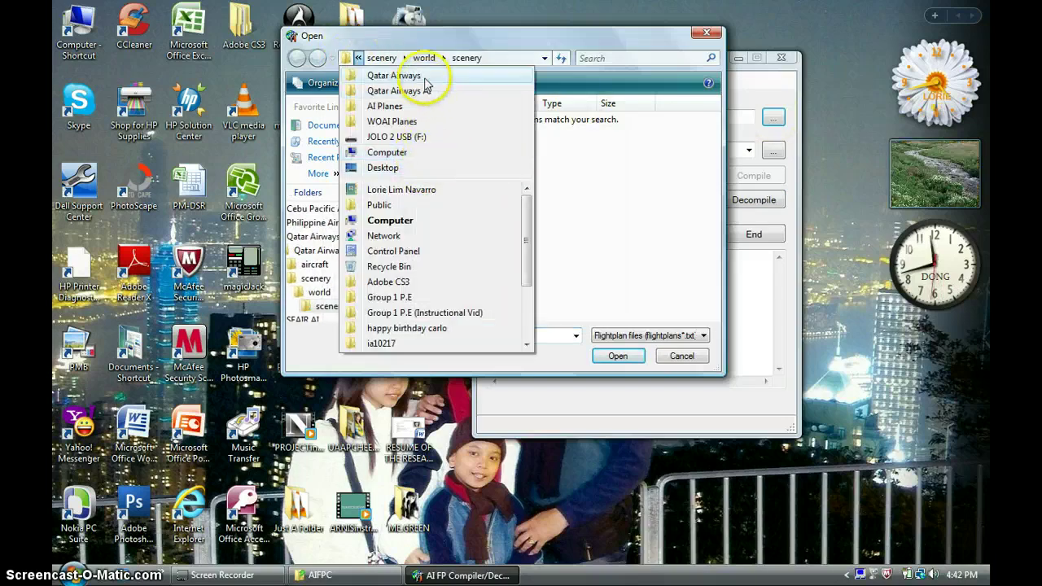
{"action": "left_click", "coordinate": [418, 108]}
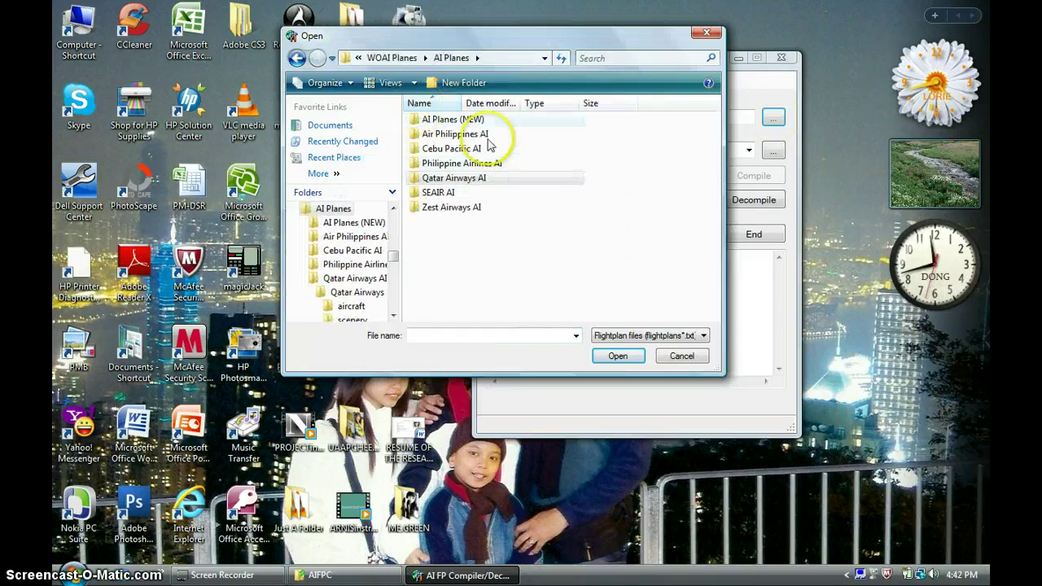
{"action": "double_click", "coordinate": [464, 119]}
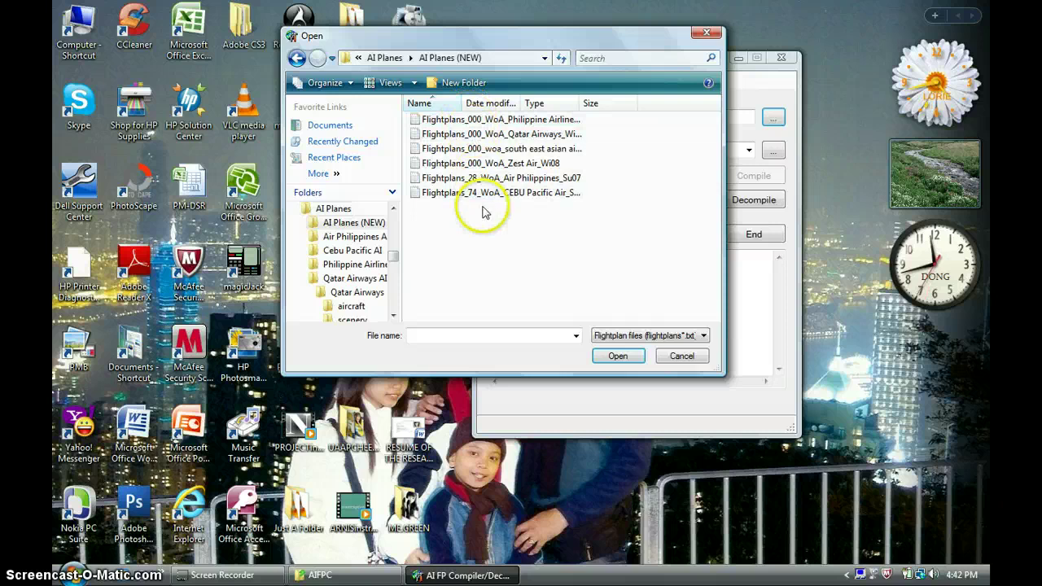
{"action": "left_click", "coordinate": [498, 135]}
{"action": "left_click", "coordinate": [616, 355]}
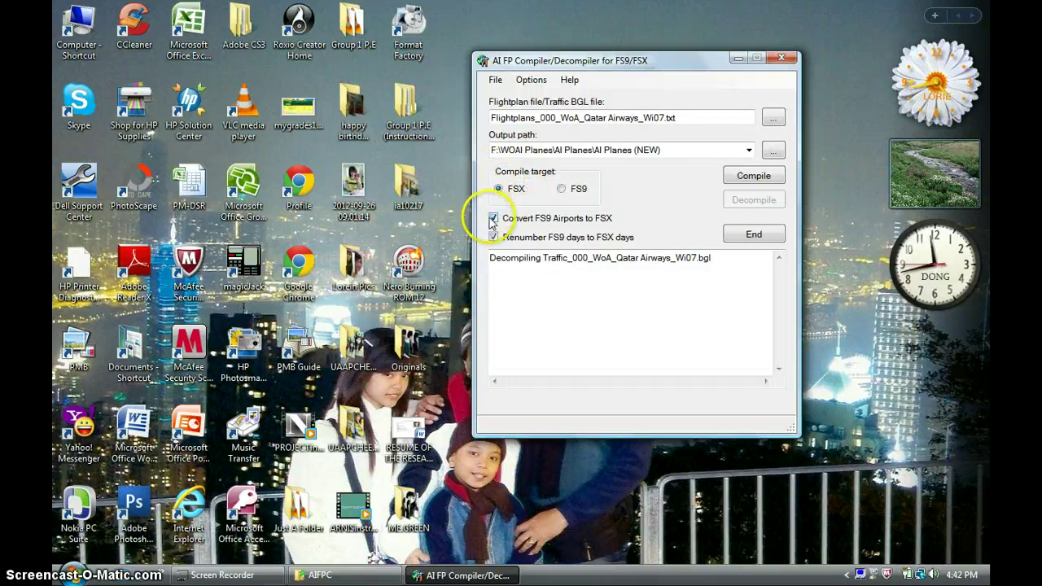
Compile the flightplan for FSX with FS9 airports converted and days renumbered, and end the compiler
{"action": "left_click", "coordinate": [494, 218]}
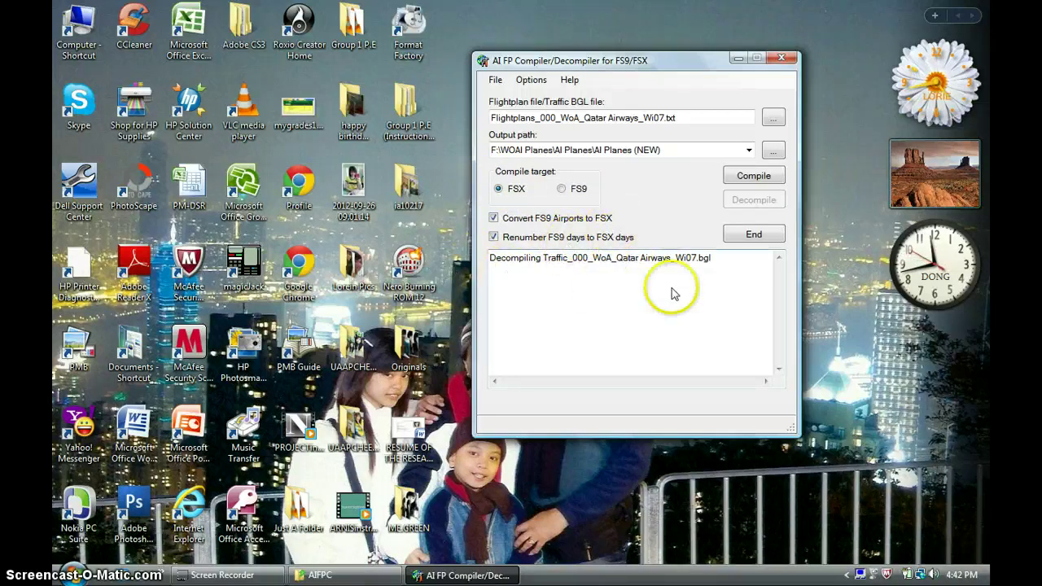
{"action": "left_click", "coordinate": [754, 183]}
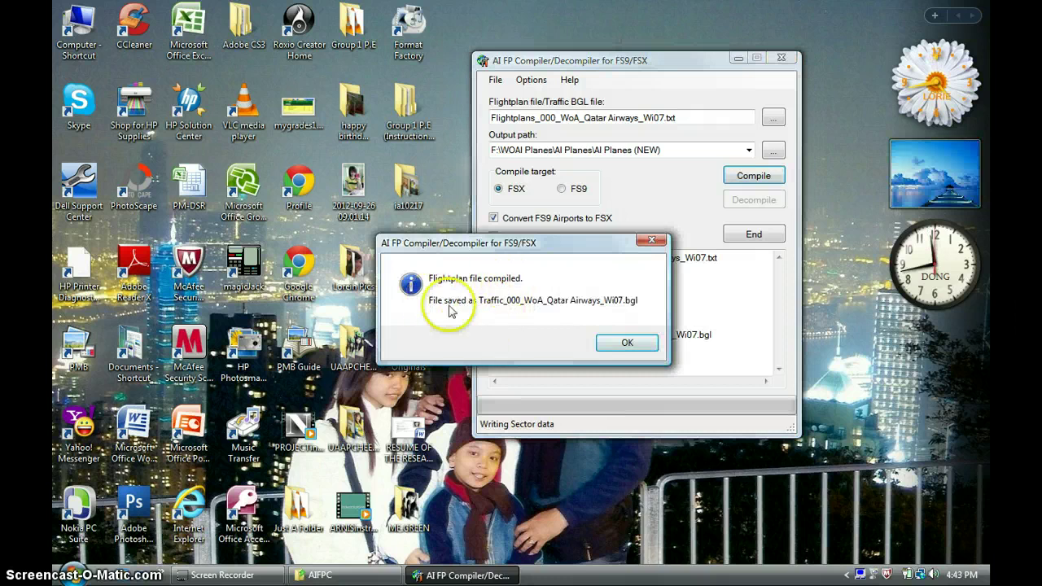
{"action": "left_click", "coordinate": [637, 343]}
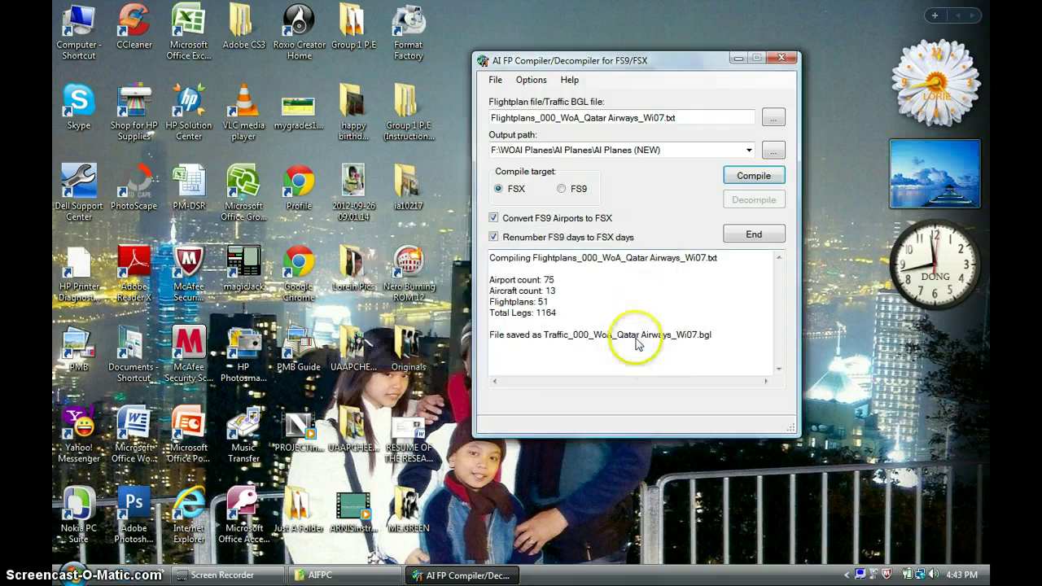
{"action": "left_click", "coordinate": [753, 235]}
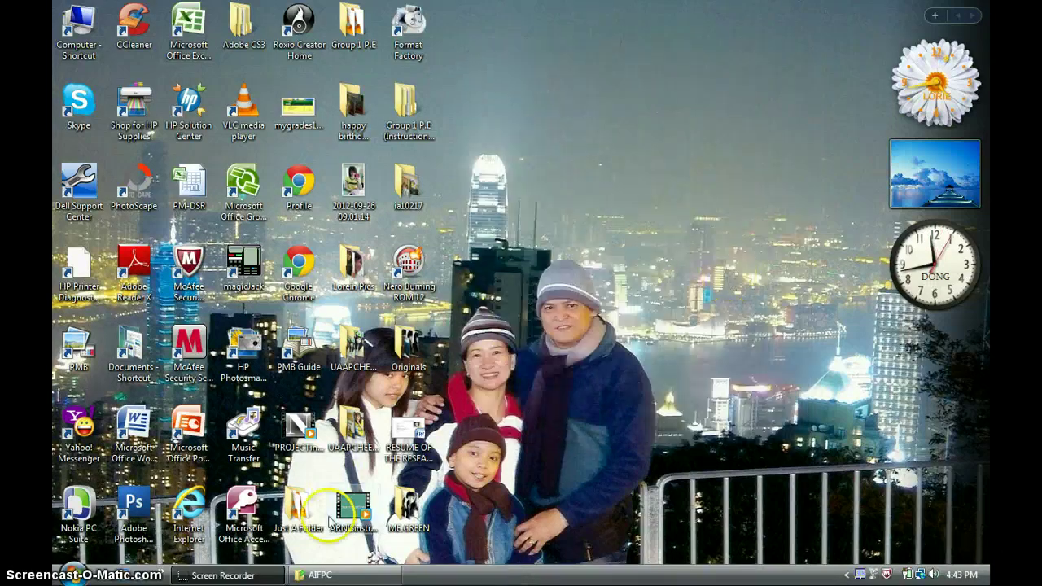
Return the AIFPC folder window to the USB drive (F:) and open Microsoft Flight Simulator X from OS (C:) in a second window
{"action": "left_click", "coordinate": [324, 573]}
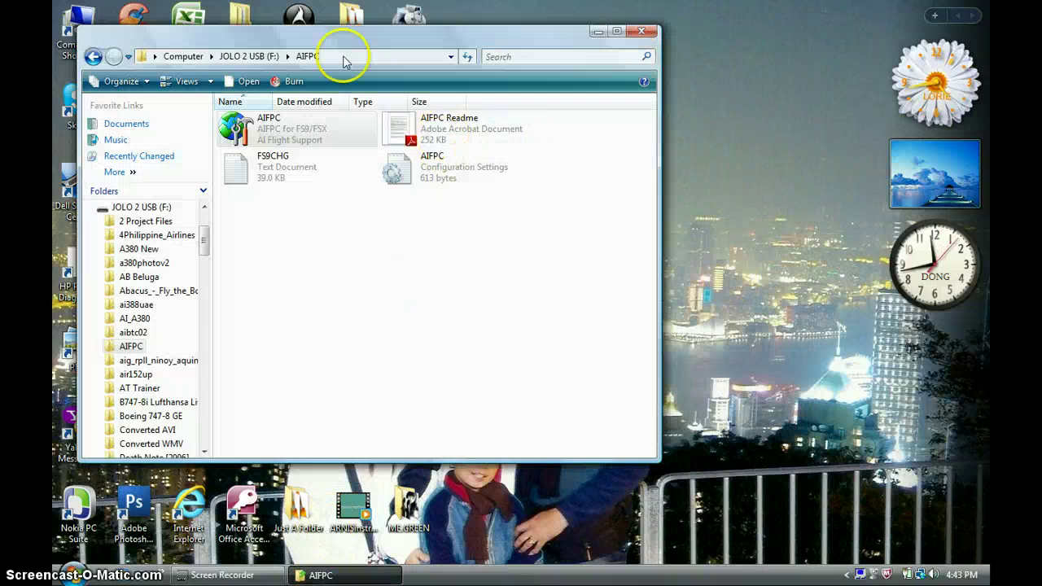
{"action": "left_click", "coordinate": [234, 57]}
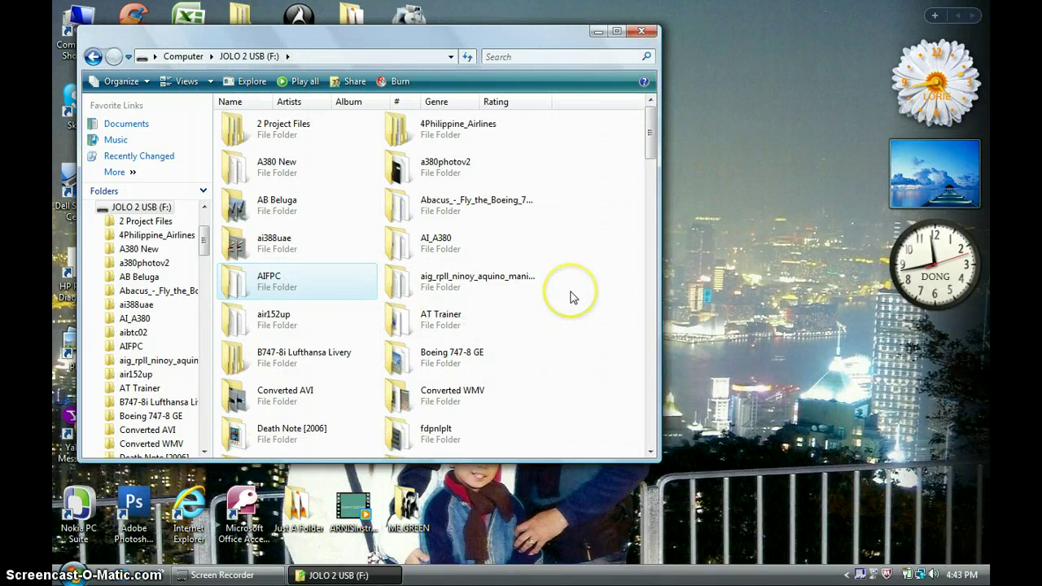
{"action": "left_click", "coordinate": [73, 574]}
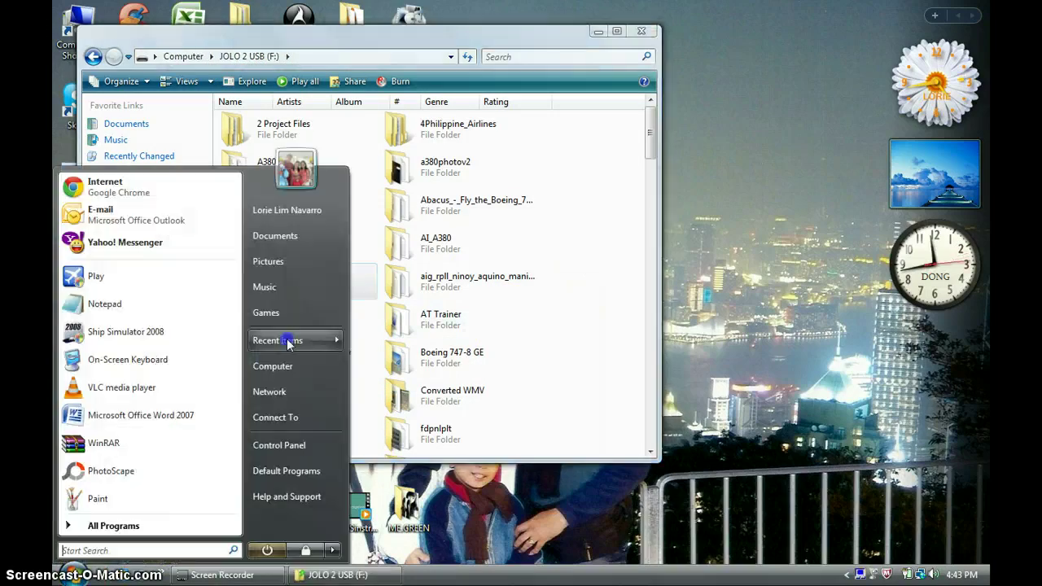
{"action": "left_click", "coordinate": [278, 363]}
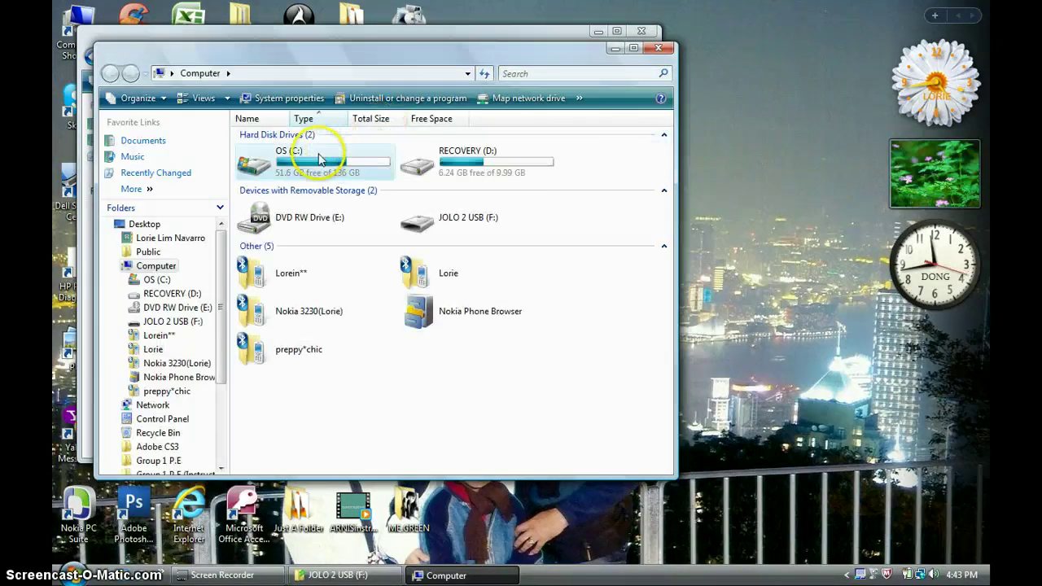
{"action": "double_click", "coordinate": [319, 159]}
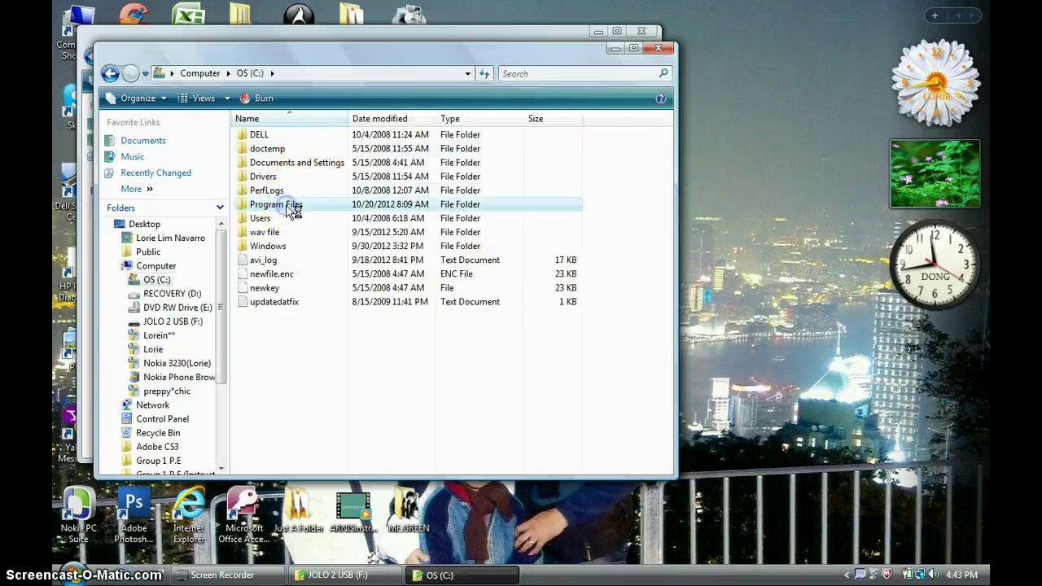
{"action": "double_click", "coordinate": [289, 204]}
{"action": "scroll", "coordinate": [423, 314], "scroll_direction": "down", "scroll_amount": 3}
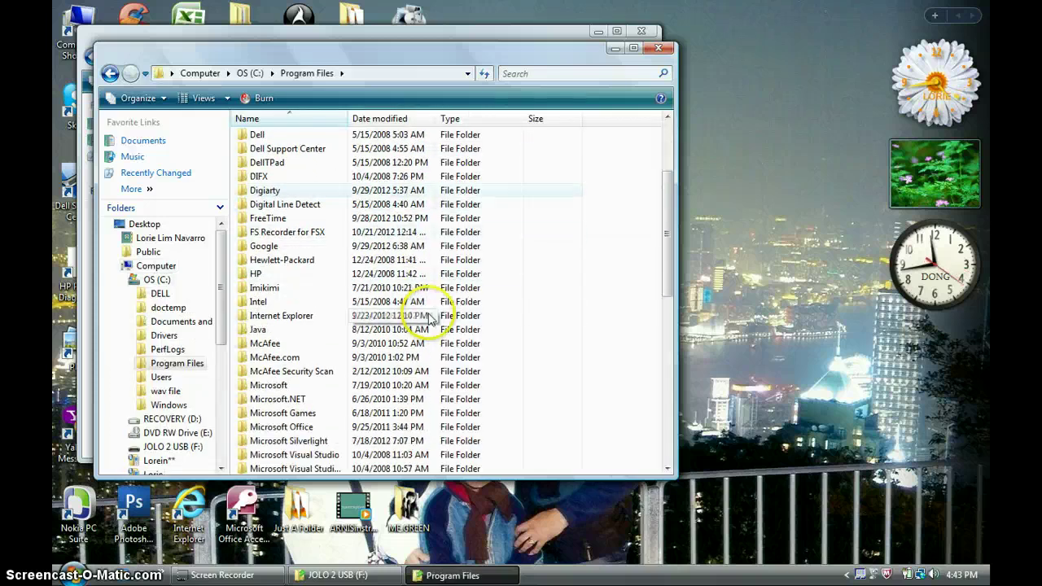
{"action": "double_click", "coordinate": [318, 413]}
{"action": "double_click", "coordinate": [335, 173]}
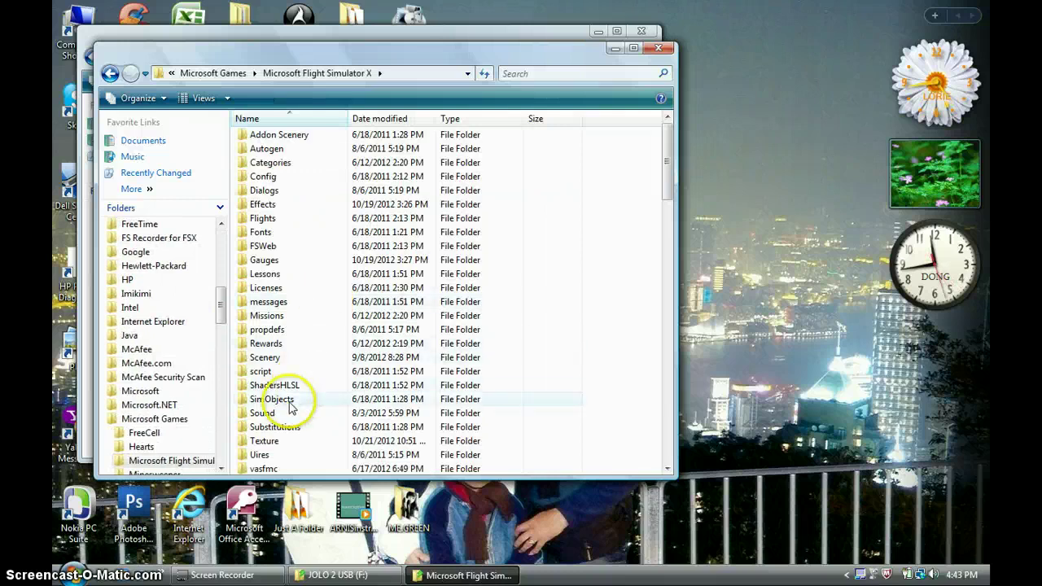
Open the Airplanes folder inside SimObjects and move its window aside so the USB drive window is accessible
{"action": "left_click", "coordinate": [290, 404]}
{"action": "double_click", "coordinate": [289, 403]}
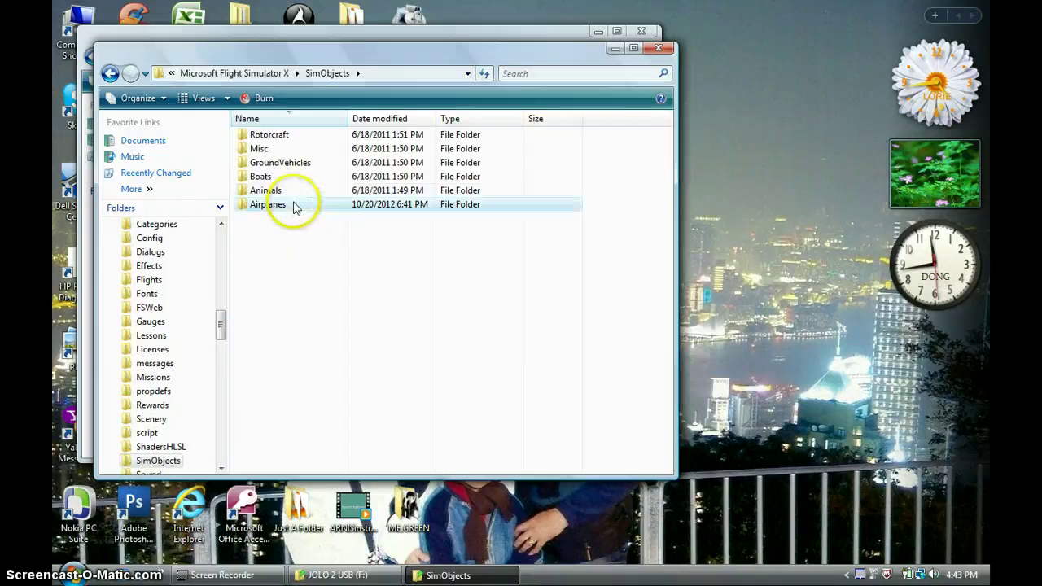
{"action": "double_click", "coordinate": [297, 206]}
{"action": "left_click_drag", "start_coordinate": [415, 52], "coordinate": [823, 40]}
Switch to the USB drive (F:) window and open the AI Planes folder inside WOAI Planes
{"action": "left_click", "coordinate": [379, 321]}
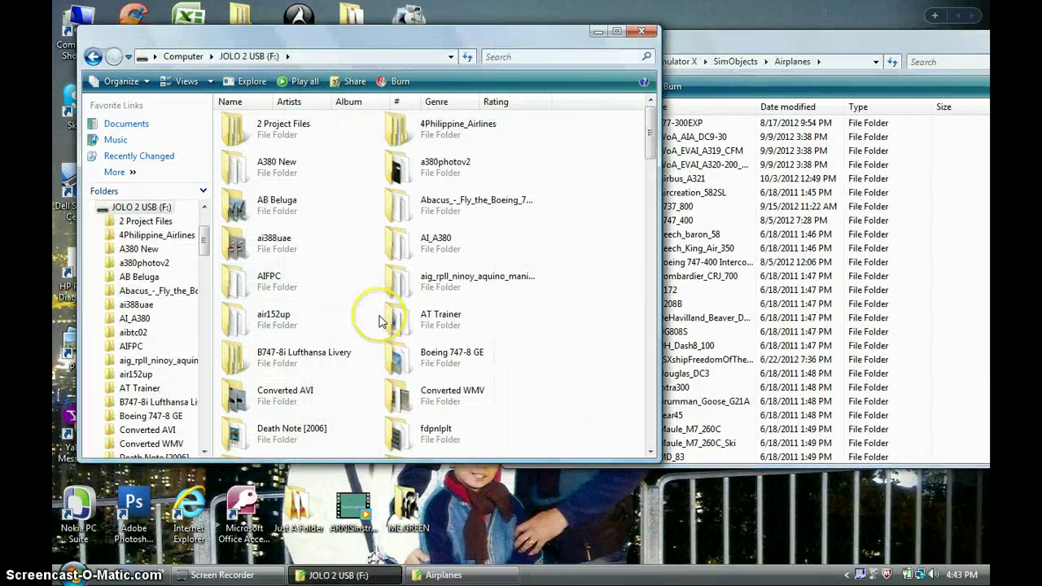
{"action": "scroll", "coordinate": [379, 321], "scroll_direction": "down", "scroll_amount": 10}
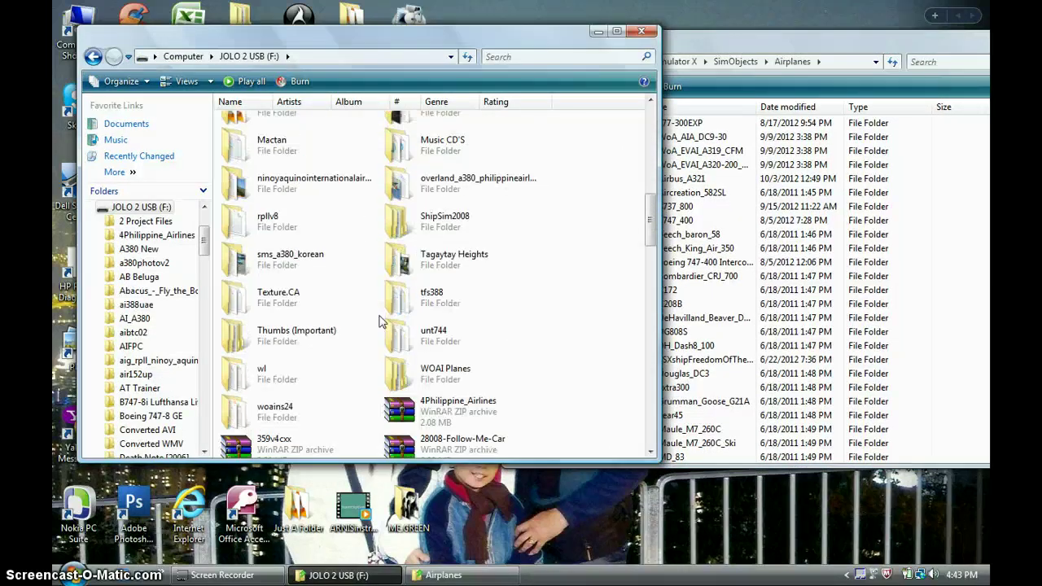
{"action": "double_click", "coordinate": [440, 372]}
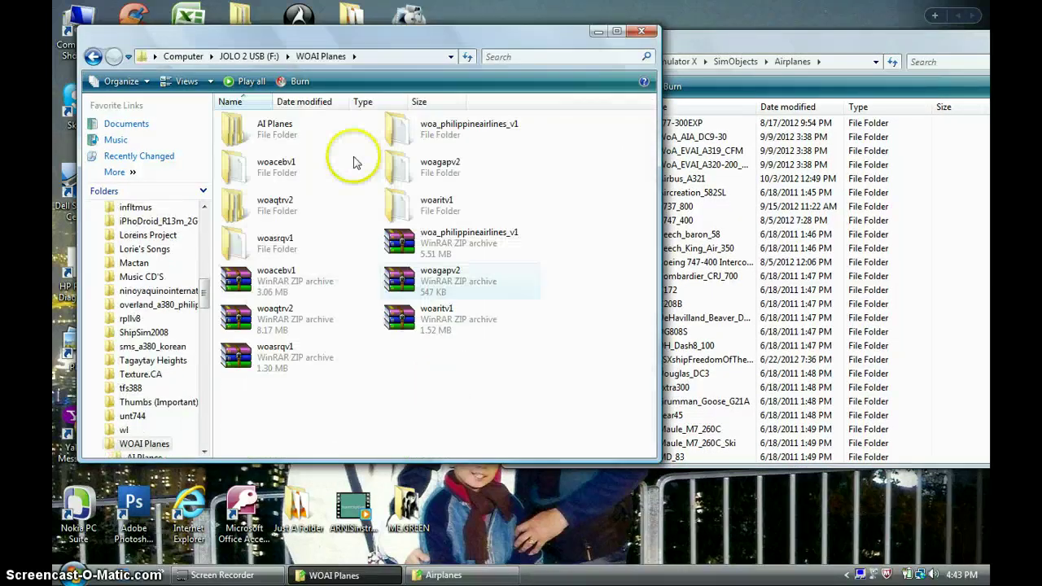
{"action": "double_click", "coordinate": [293, 138]}
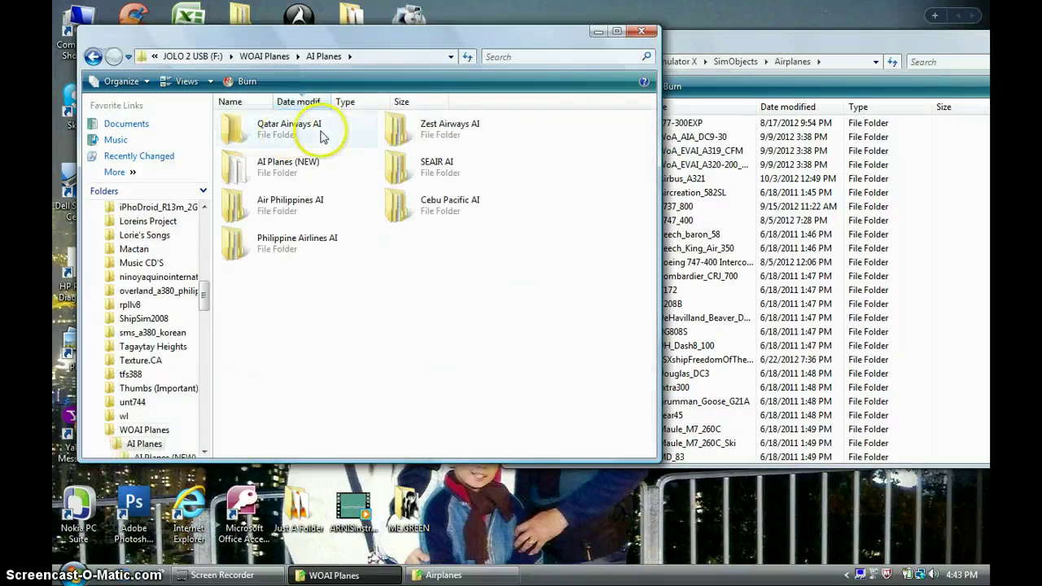
Open the aircraft folder of the Qatar Airways package inside Qatar Airways AI on the USB drive
{"action": "double_click", "coordinate": [313, 173]}
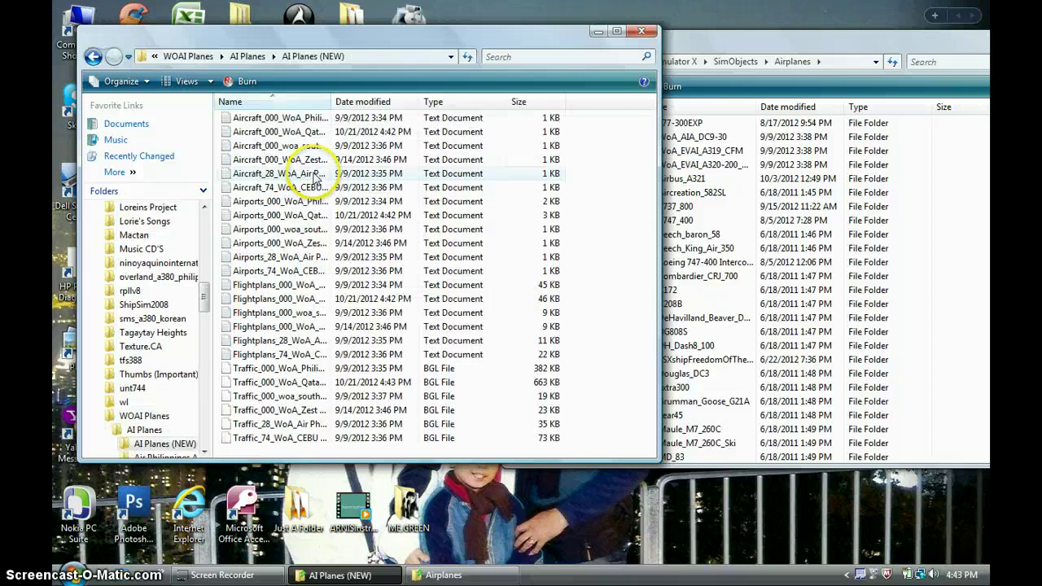
{"action": "left_click", "coordinate": [248, 57]}
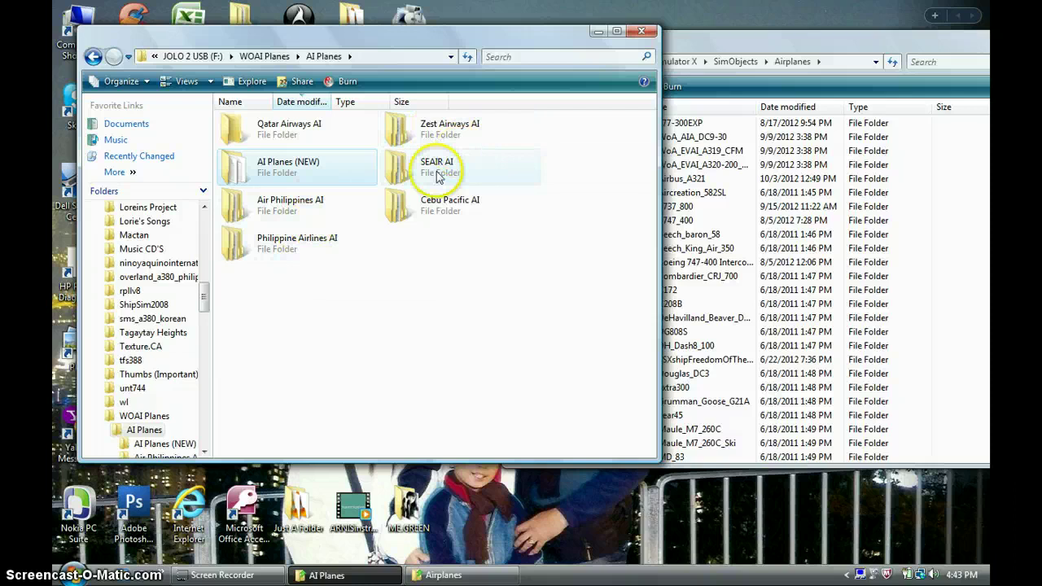
{"action": "double_click", "coordinate": [319, 132]}
{"action": "double_click", "coordinate": [289, 120]}
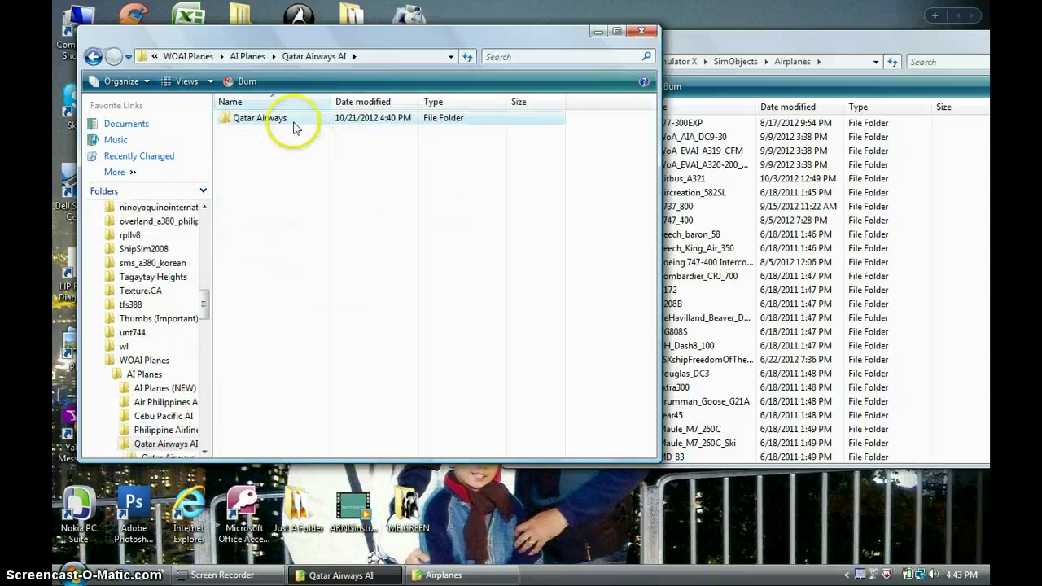
{"action": "double_click", "coordinate": [295, 128]}
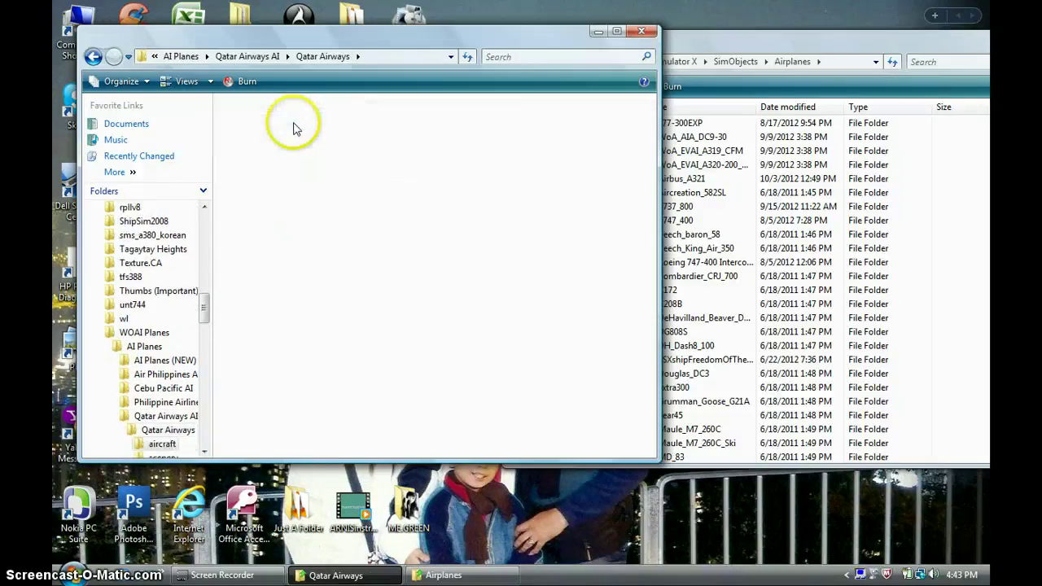
Copy all the Qatar Airways aircraft folders into FSX's Airplanes folder, merging duplicates, replacing all conflicting files and granting administrator permission
{"action": "left_click_drag", "start_coordinate": [284, 258], "coordinate": [382, 81]}
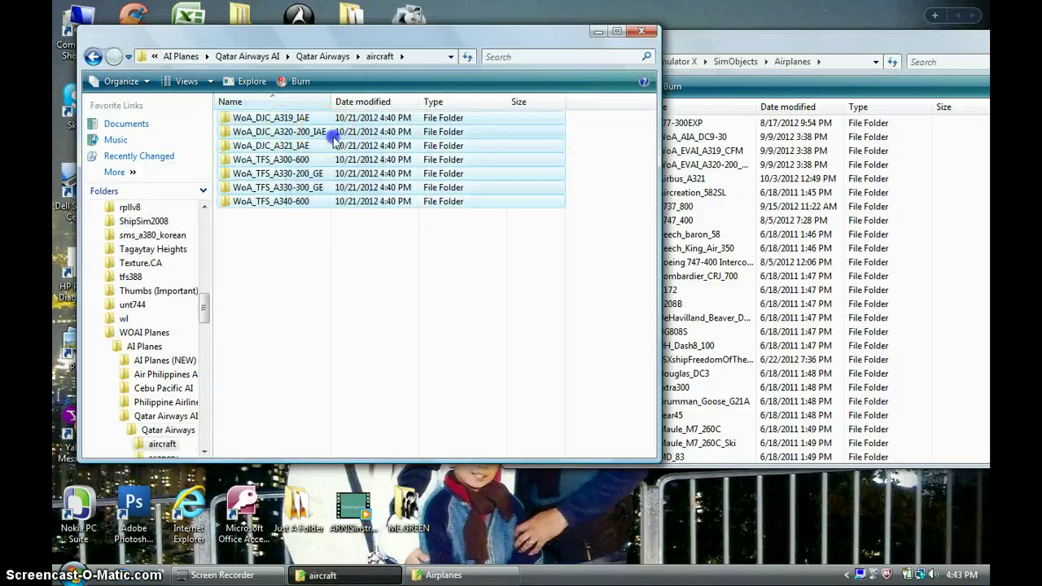
{"action": "left_click_drag", "start_coordinate": [333, 139], "coordinate": [773, 276]}
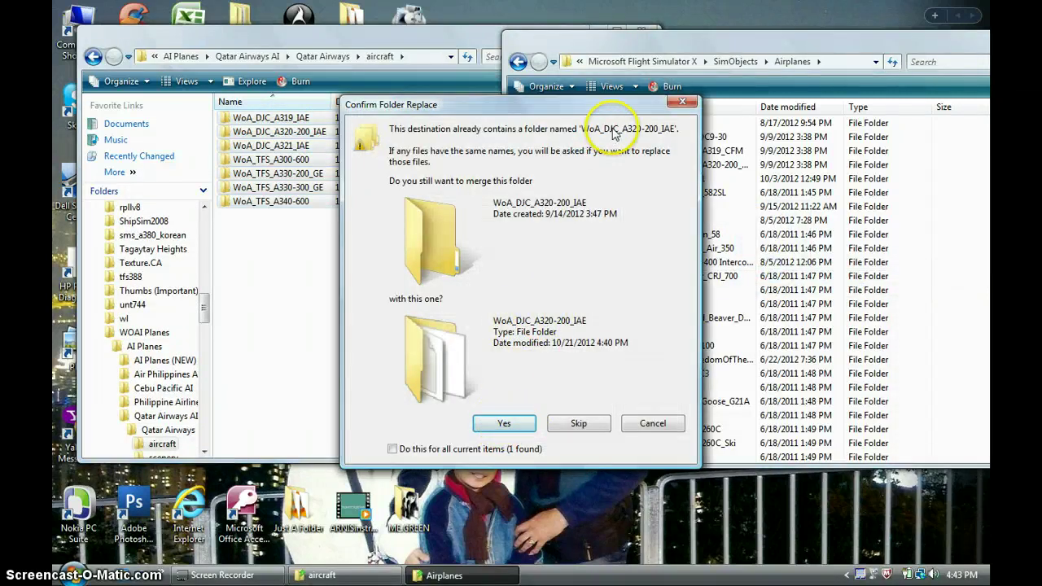
{"action": "left_click", "coordinate": [511, 426]}
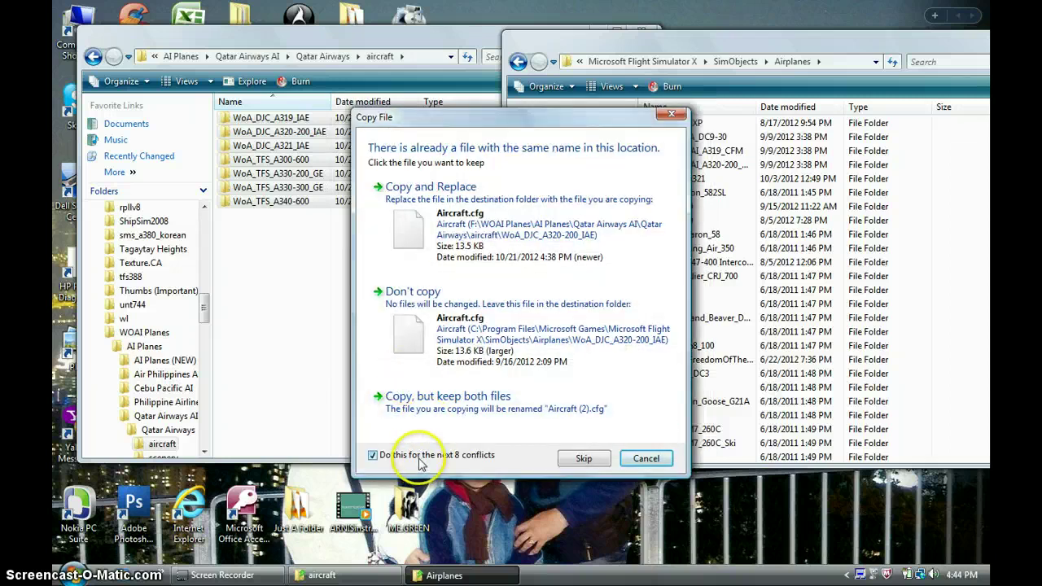
{"action": "left_click", "coordinate": [521, 193]}
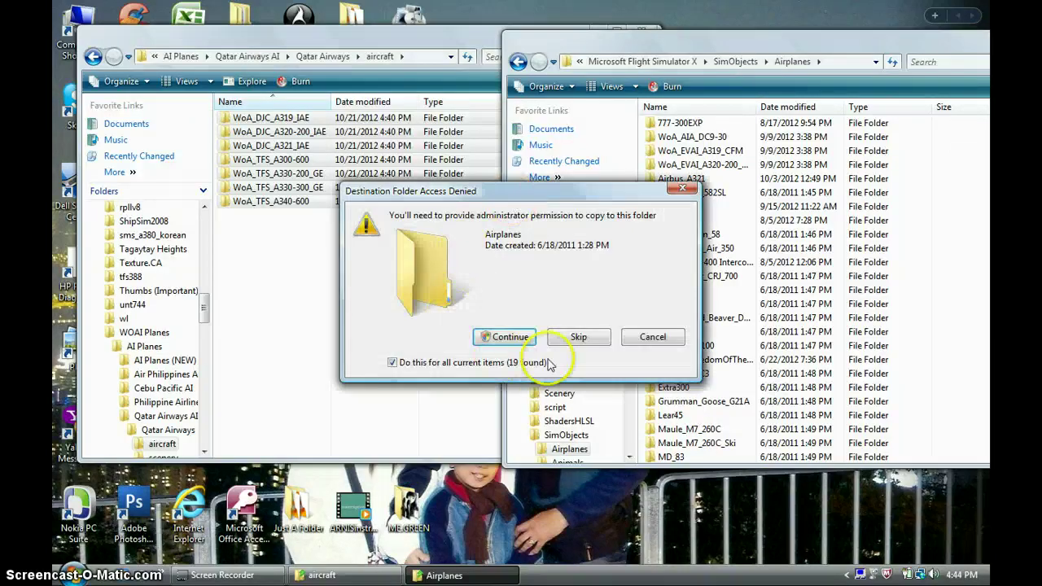
{"action": "left_click", "coordinate": [505, 337]}
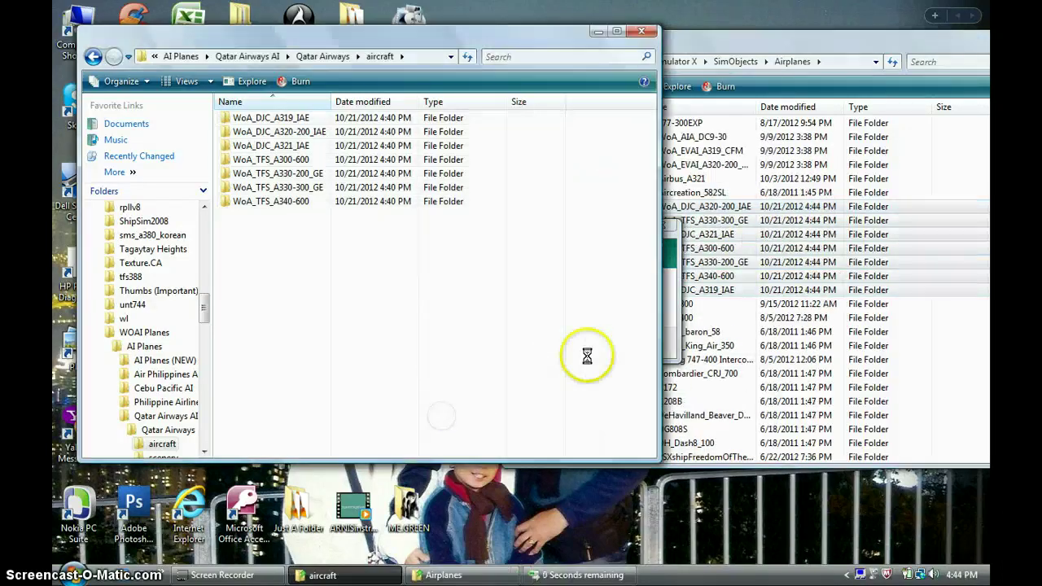
Check the copied WoA aircraft folders in FSX's Airplanes folder, looking inside WoA_DJC_A321_IAE and WoA_DJC_A320-200_IAE
{"action": "left_click_drag", "start_coordinate": [802, 24], "coordinate": [597, 35]}
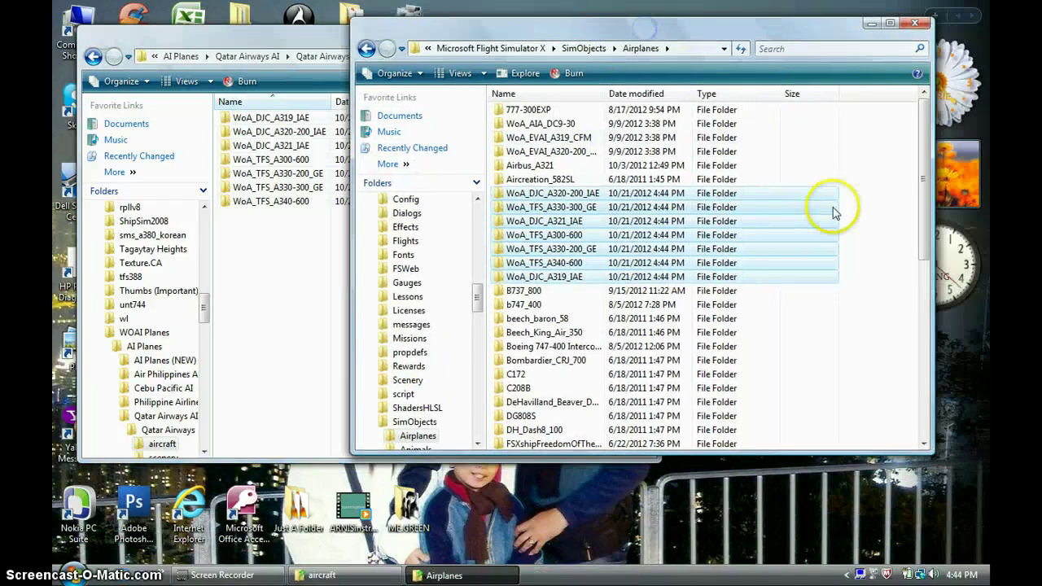
{"action": "left_click", "coordinate": [884, 221]}
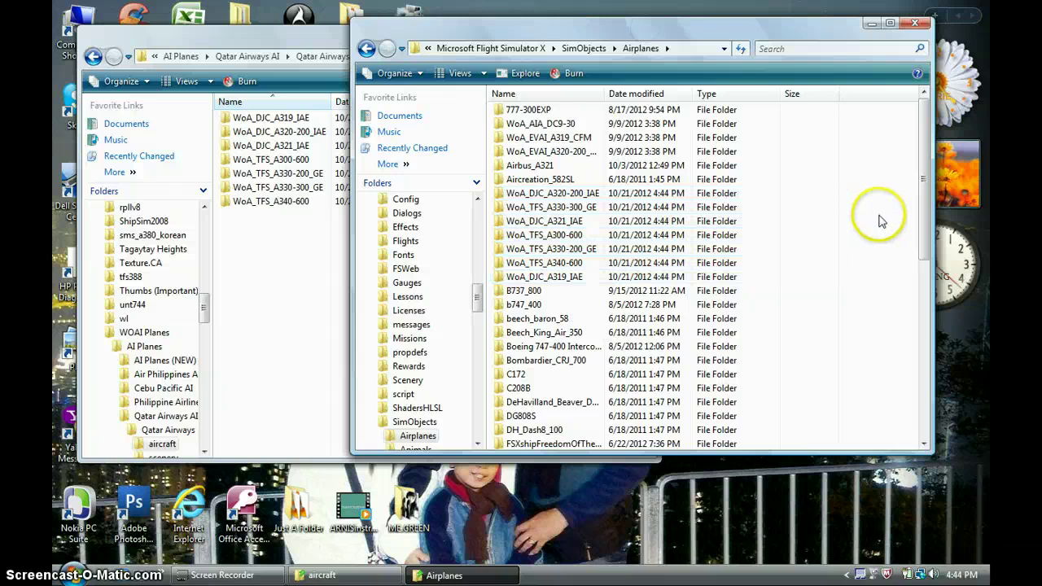
{"action": "double_click", "coordinate": [585, 221]}
{"action": "left_click", "coordinate": [367, 49]}
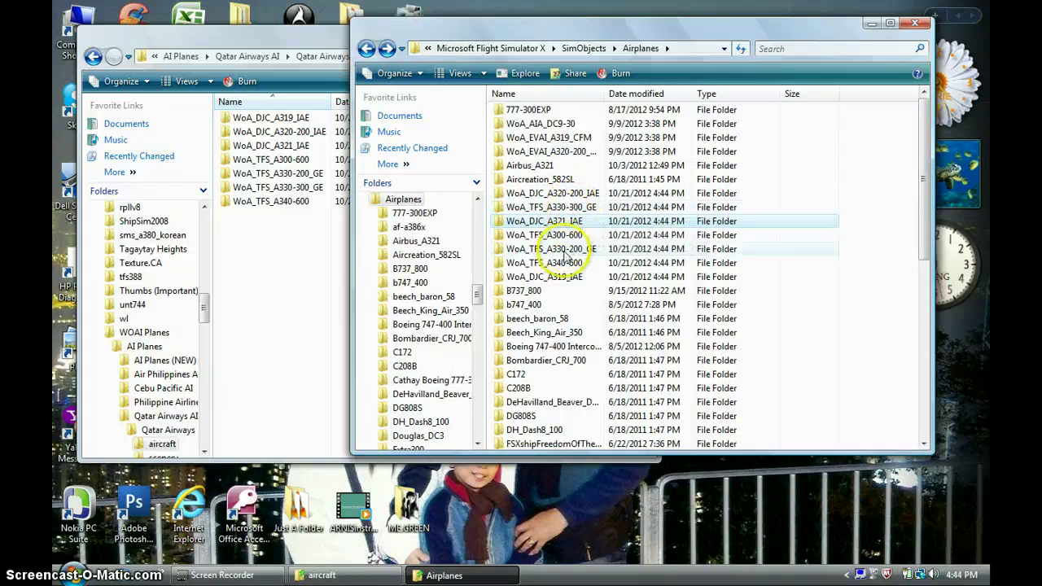
{"action": "left_click", "coordinate": [577, 194]}
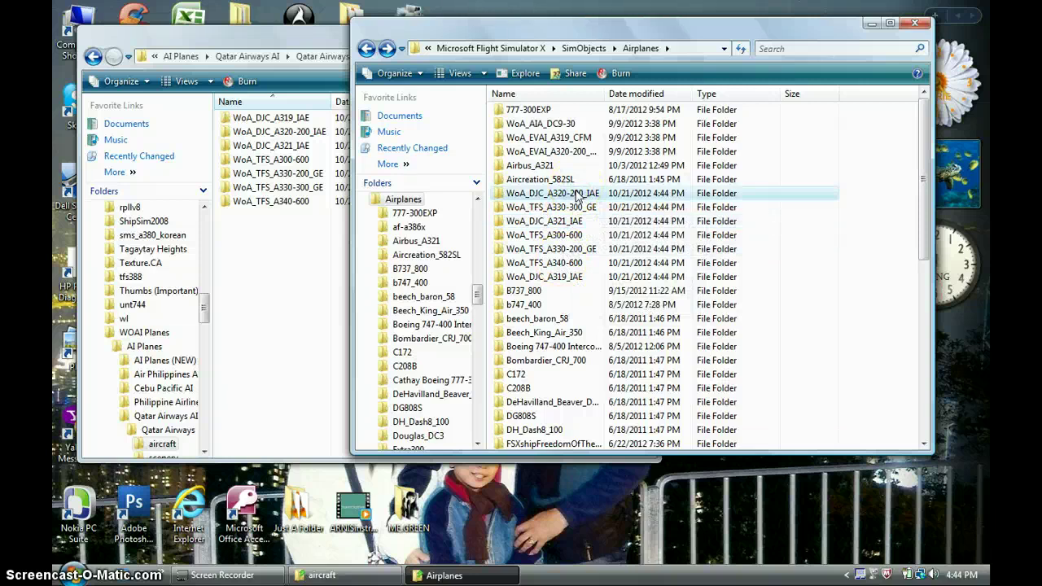
{"action": "double_click", "coordinate": [577, 194]}
{"action": "left_click", "coordinate": [377, 50]}
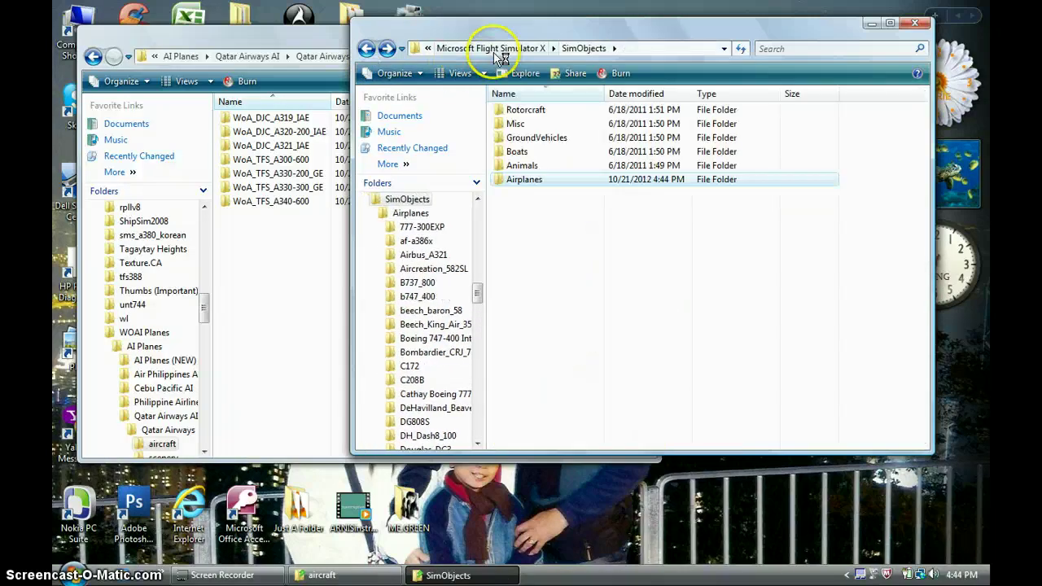
Return the FSX window to the Microsoft Flight Simulator X folder and open AI Planes (NEW) in the USB drive window
{"action": "left_click", "coordinate": [489, 48]}
{"action": "left_click", "coordinate": [195, 61]}
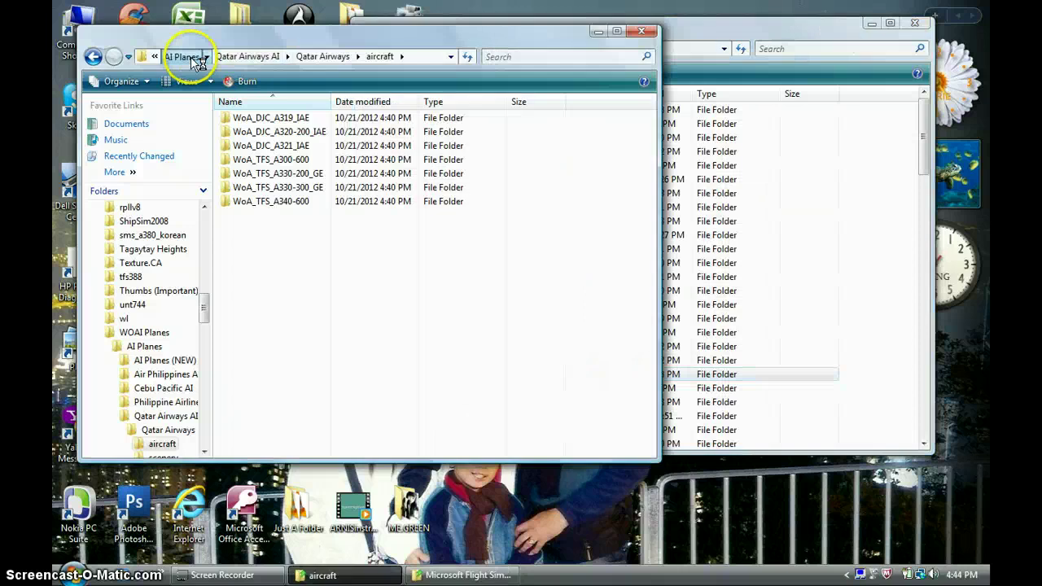
{"action": "left_click", "coordinate": [196, 59]}
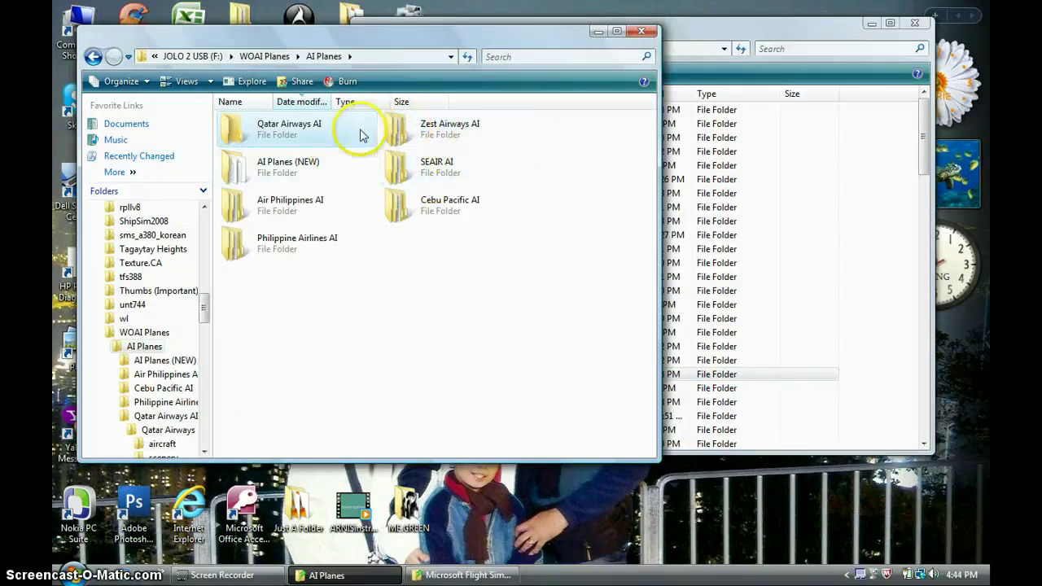
{"action": "double_click", "coordinate": [291, 163]}
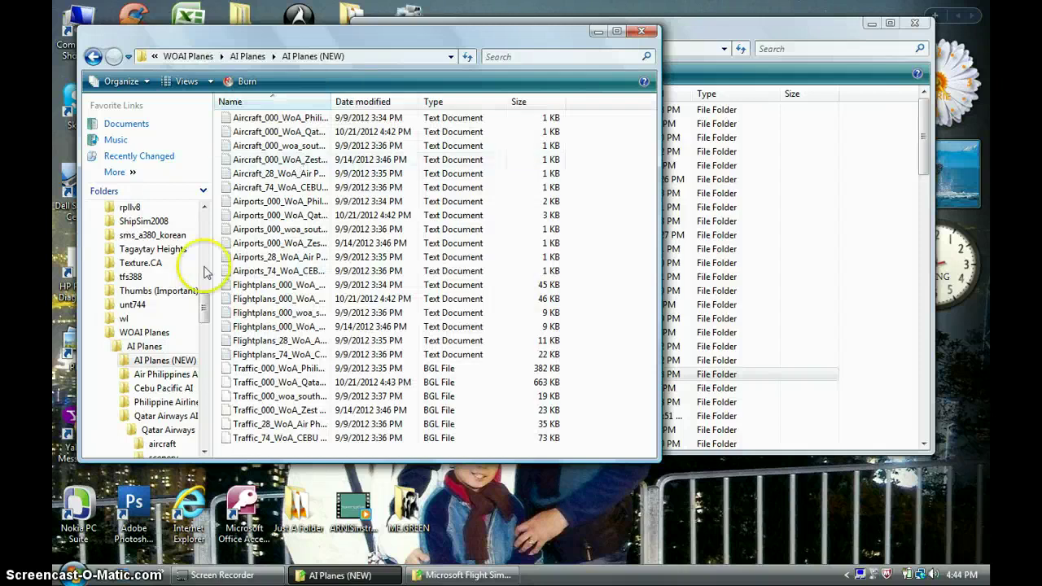
In the Microsoft Flight Simulator X folder, open Scenery, World and the Scenery folder inside it
{"action": "left_click", "coordinate": [869, 293]}
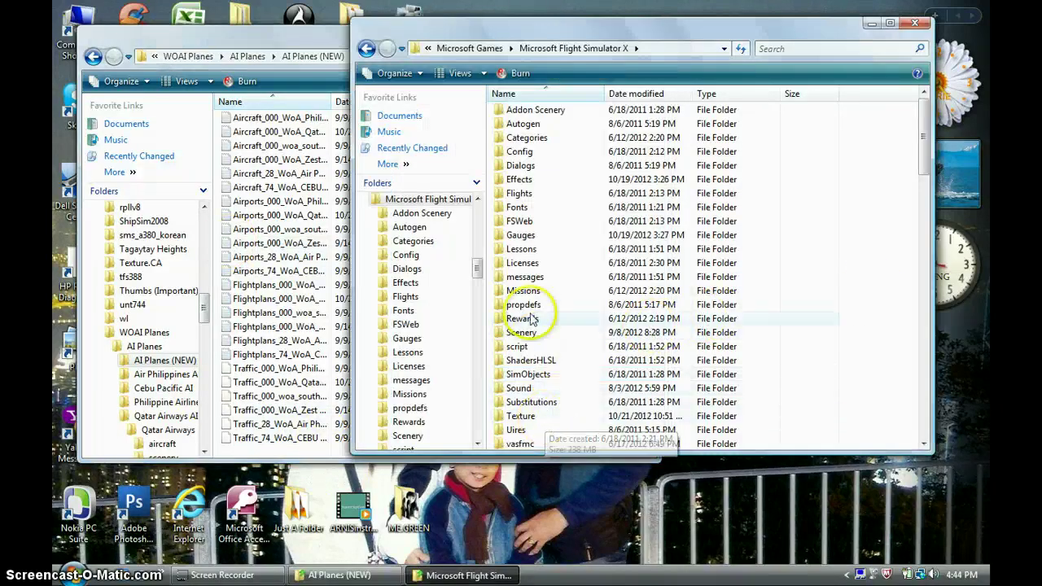
{"action": "double_click", "coordinate": [525, 332]}
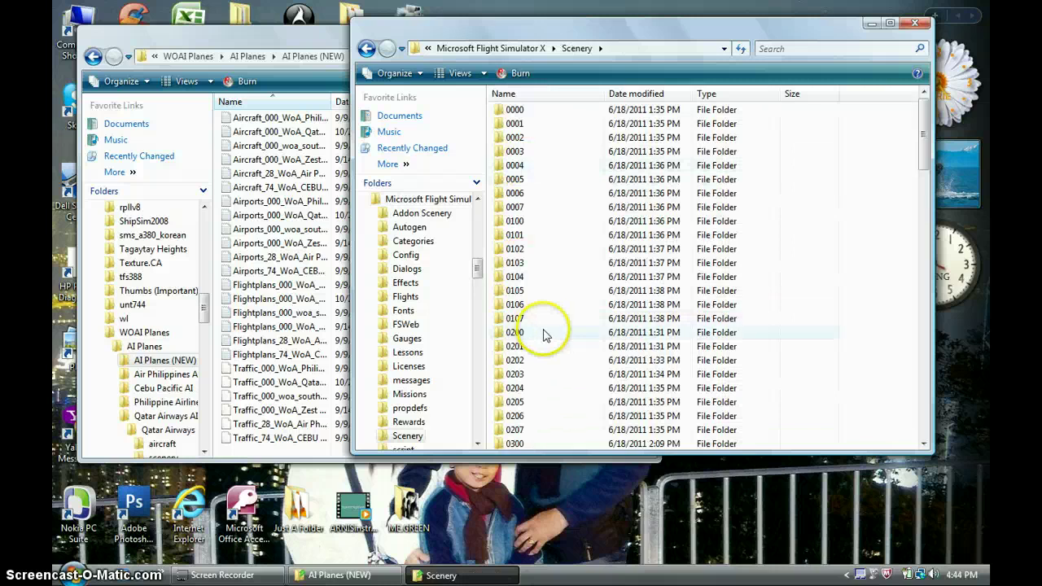
{"action": "scroll", "coordinate": [544, 333], "scroll_direction": "down", "scroll_amount": 15}
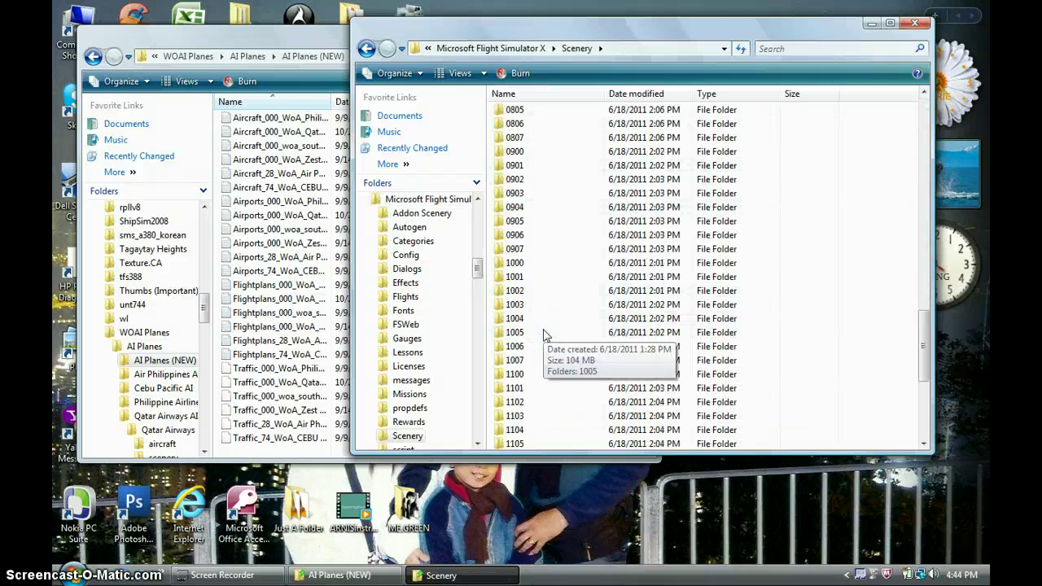
{"action": "scroll", "coordinate": [802, 325], "scroll_direction": "down", "scroll_amount": 6}
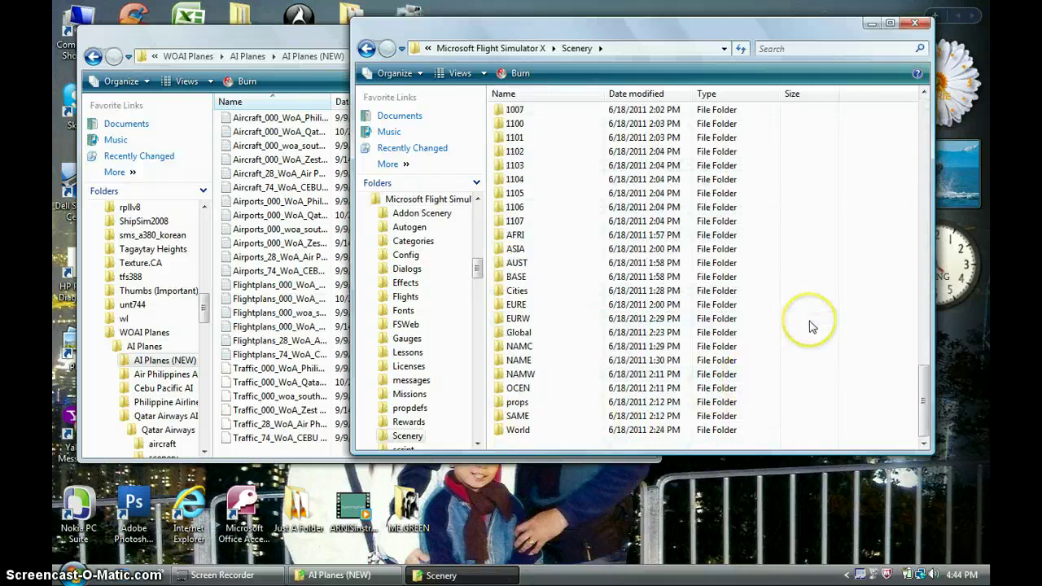
{"action": "double_click", "coordinate": [534, 430]}
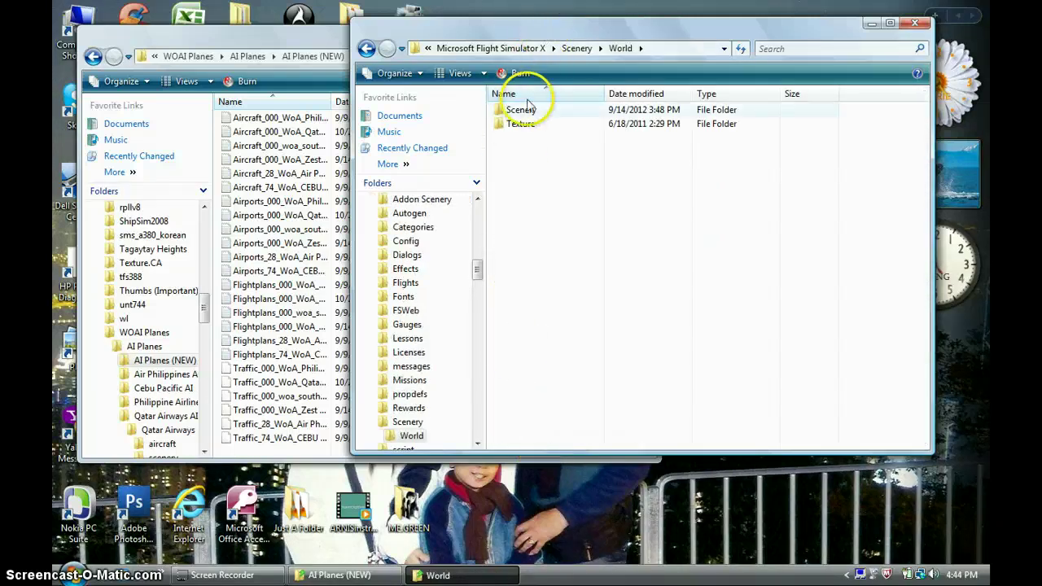
{"action": "left_click", "coordinate": [524, 110]}
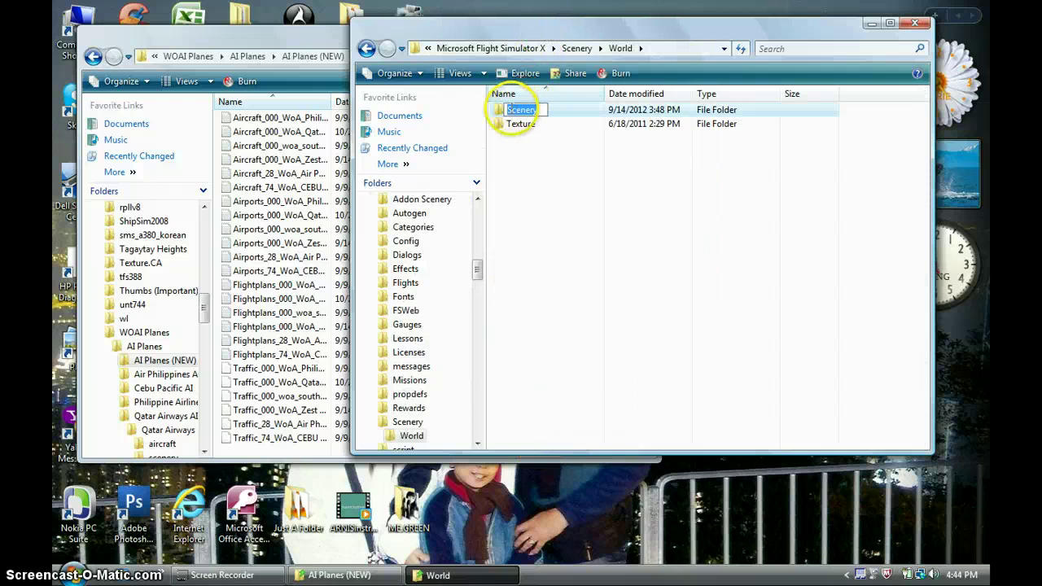
{"action": "double_click", "coordinate": [498, 110]}
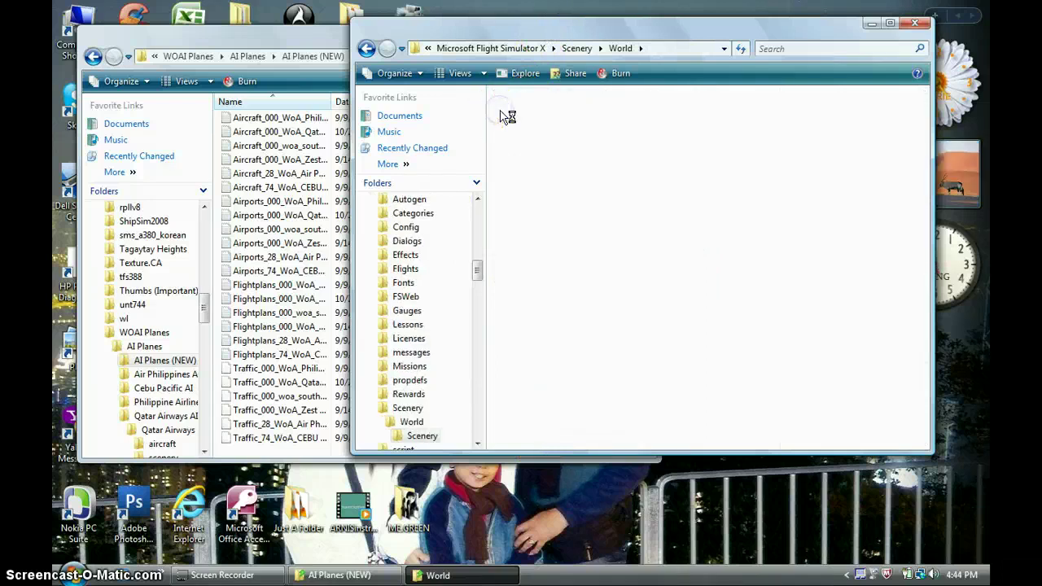
Copy the Qatar Airways traffic BGL file from AI Planes (NEW) into FSX's World Scenery folder, granting administrator permission
{"action": "left_click", "coordinate": [320, 461]}
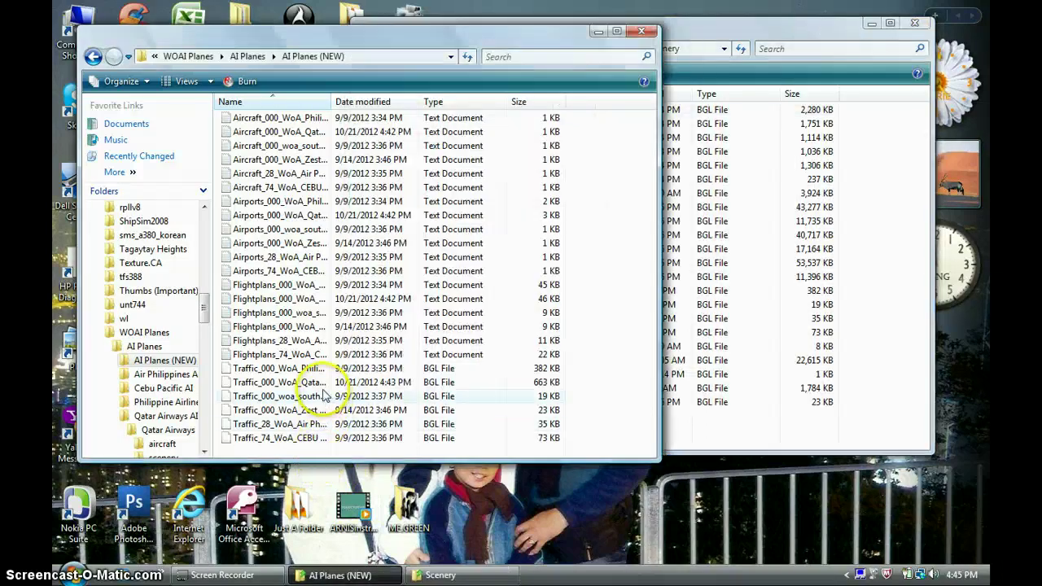
{"action": "left_click_drag", "start_coordinate": [309, 387], "coordinate": [739, 429]}
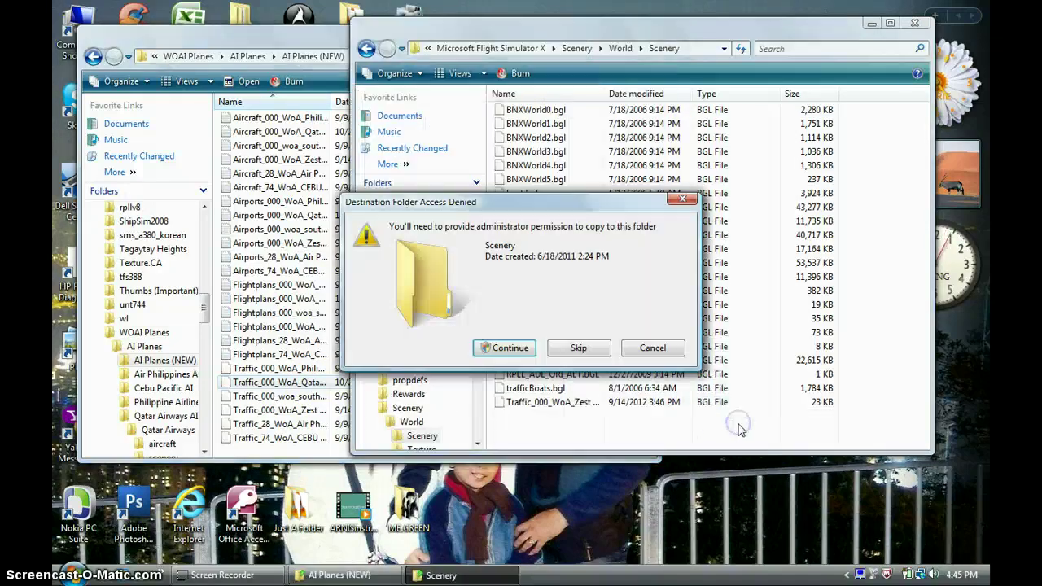
{"action": "left_click", "coordinate": [509, 348]}
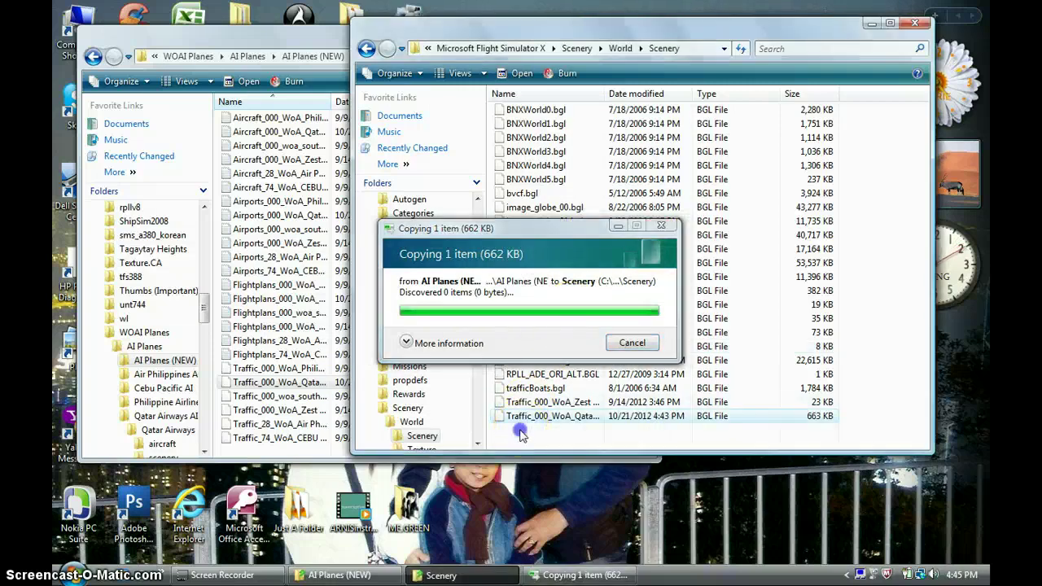
Close the FSX Scenery window and move the AI Planes (NEW) window to the middle of the desktop
{"action": "left_click", "coordinate": [281, 436]}
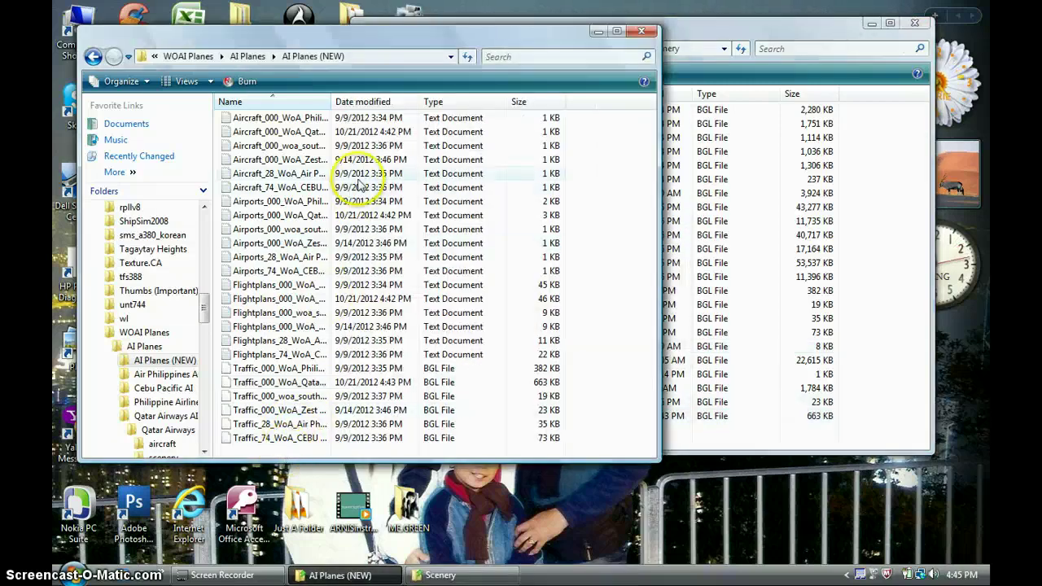
{"action": "left_click", "coordinate": [922, 26]}
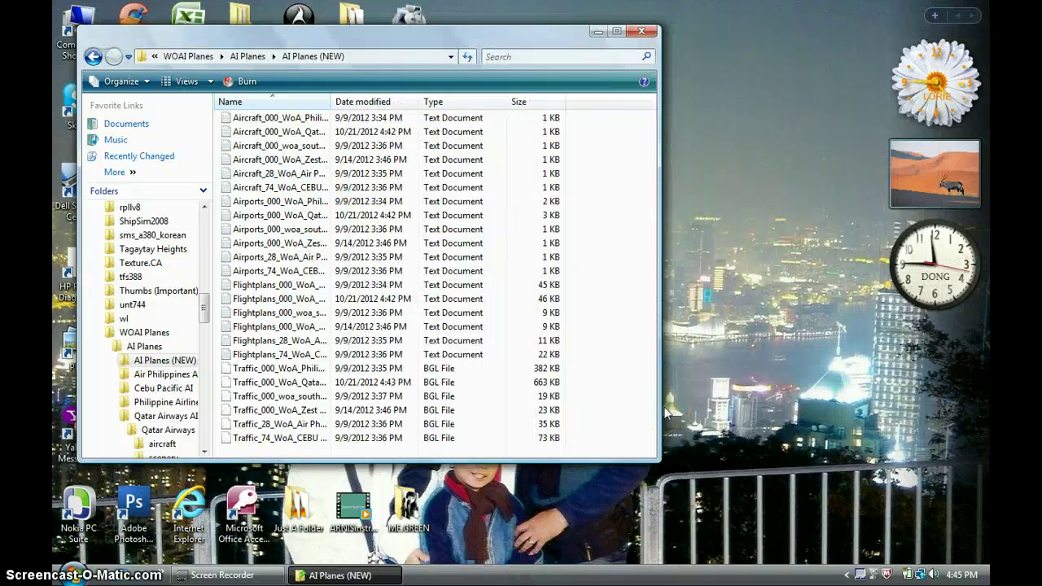
{"action": "left_click_drag", "start_coordinate": [372, 36], "coordinate": [581, 50]}
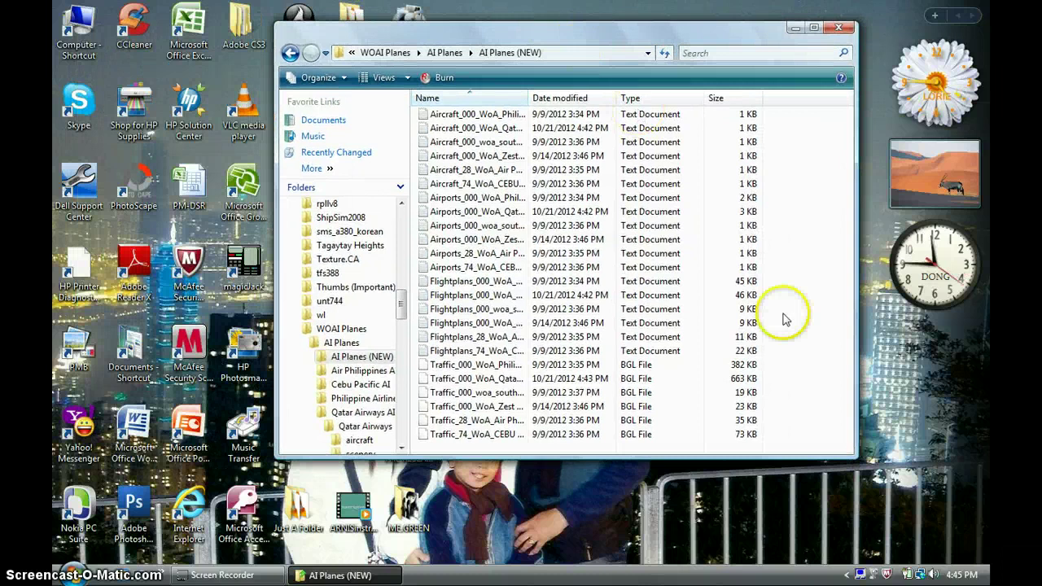